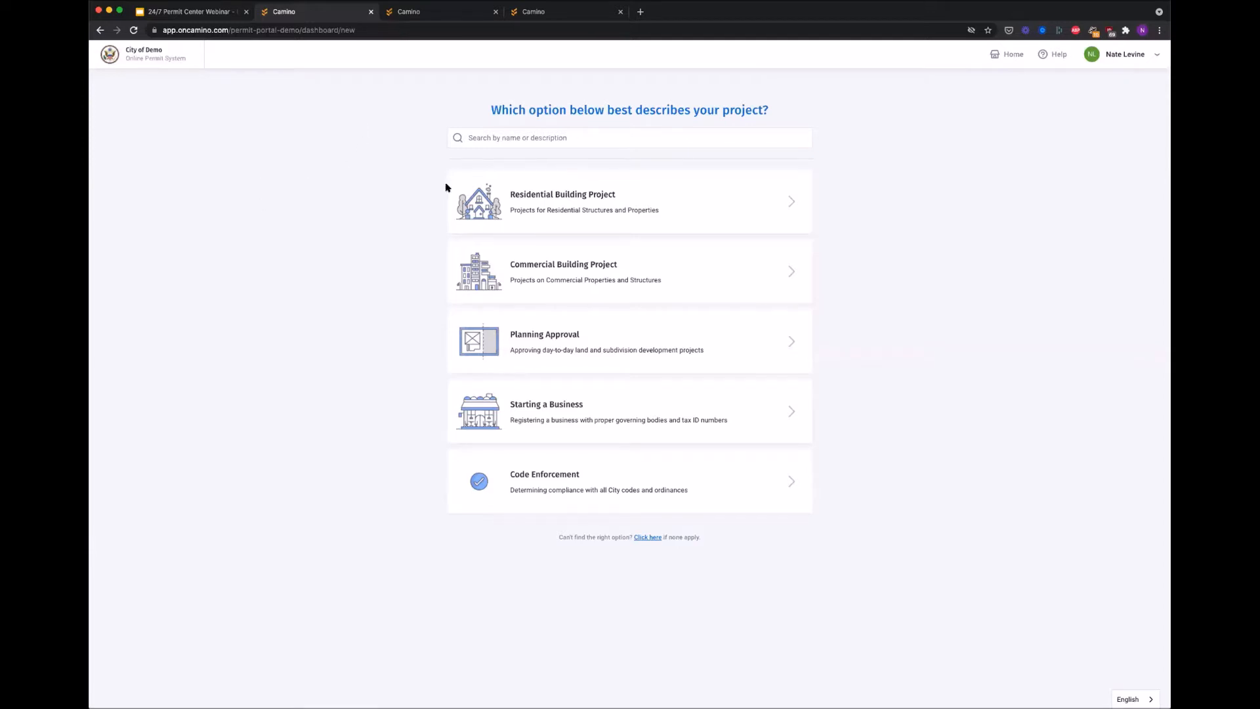
Step: Choose Residential Building Project, then New Accessory Structure (Detached), then Garage or Carport
click(611, 200)
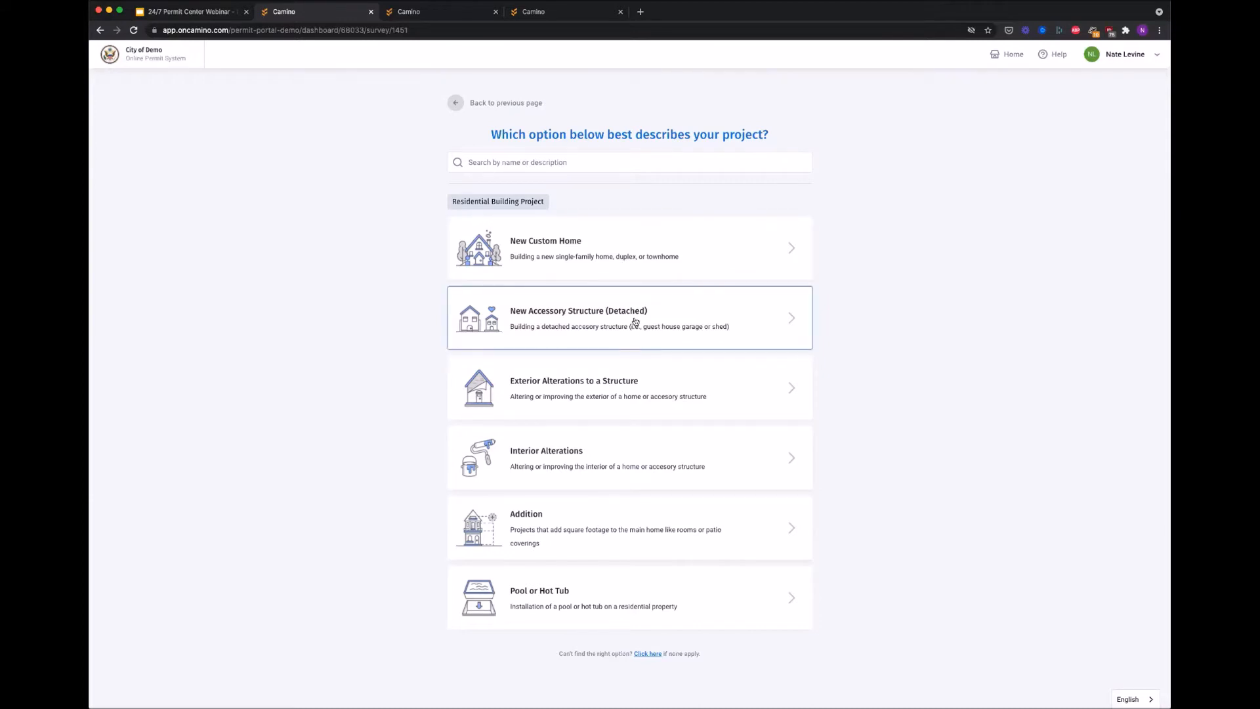
click(511, 322)
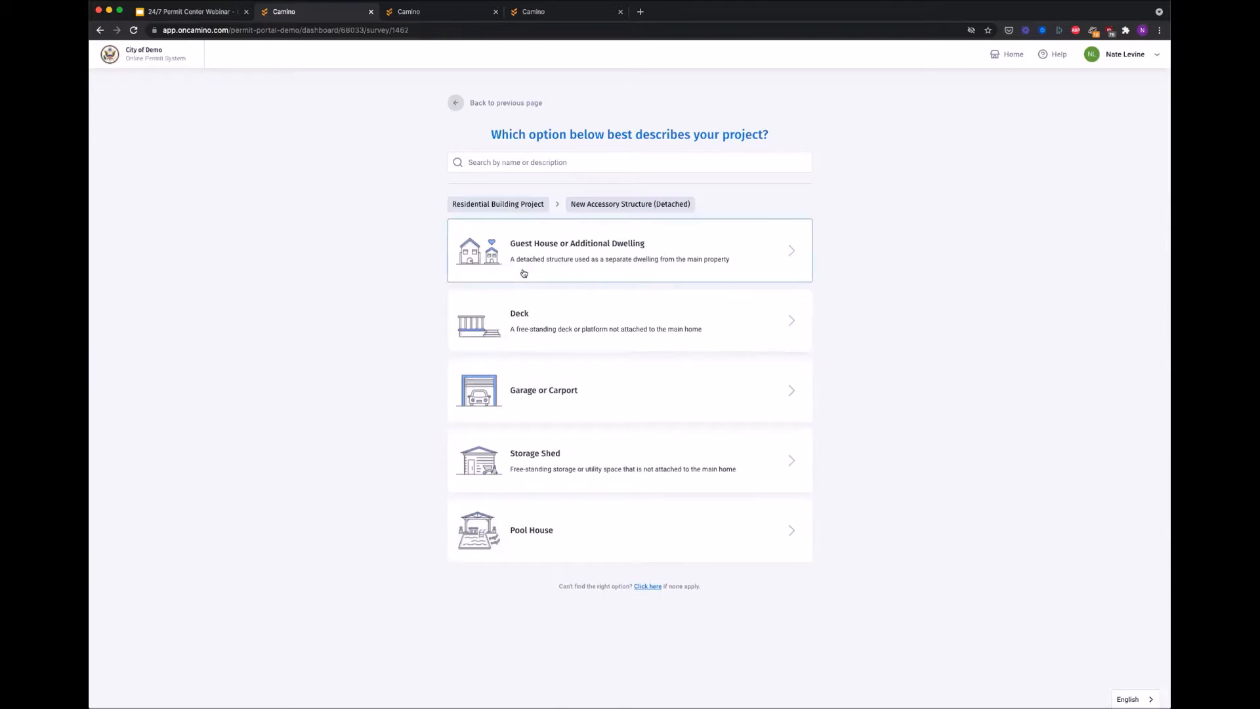
click(568, 391)
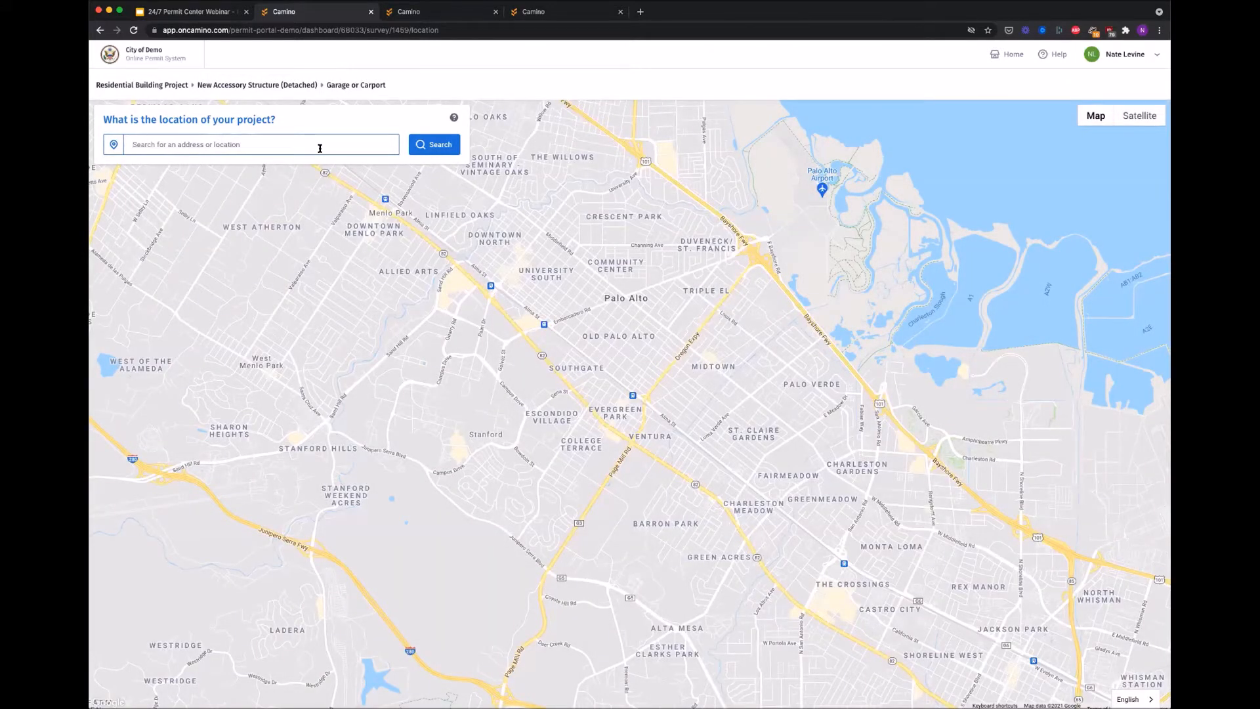
Step: Search house number 33 and confirm the suggested Santa Clara address as the project location
click(320, 148)
click(319, 149)
text(33)
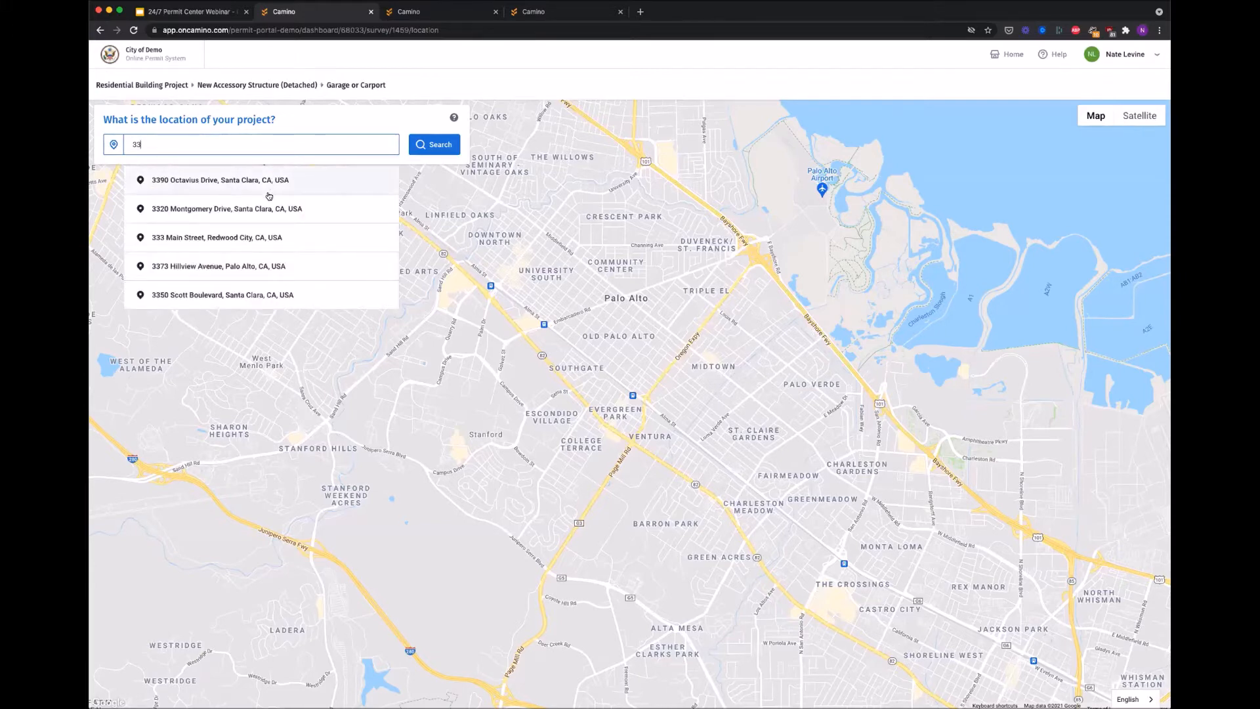
click(265, 205)
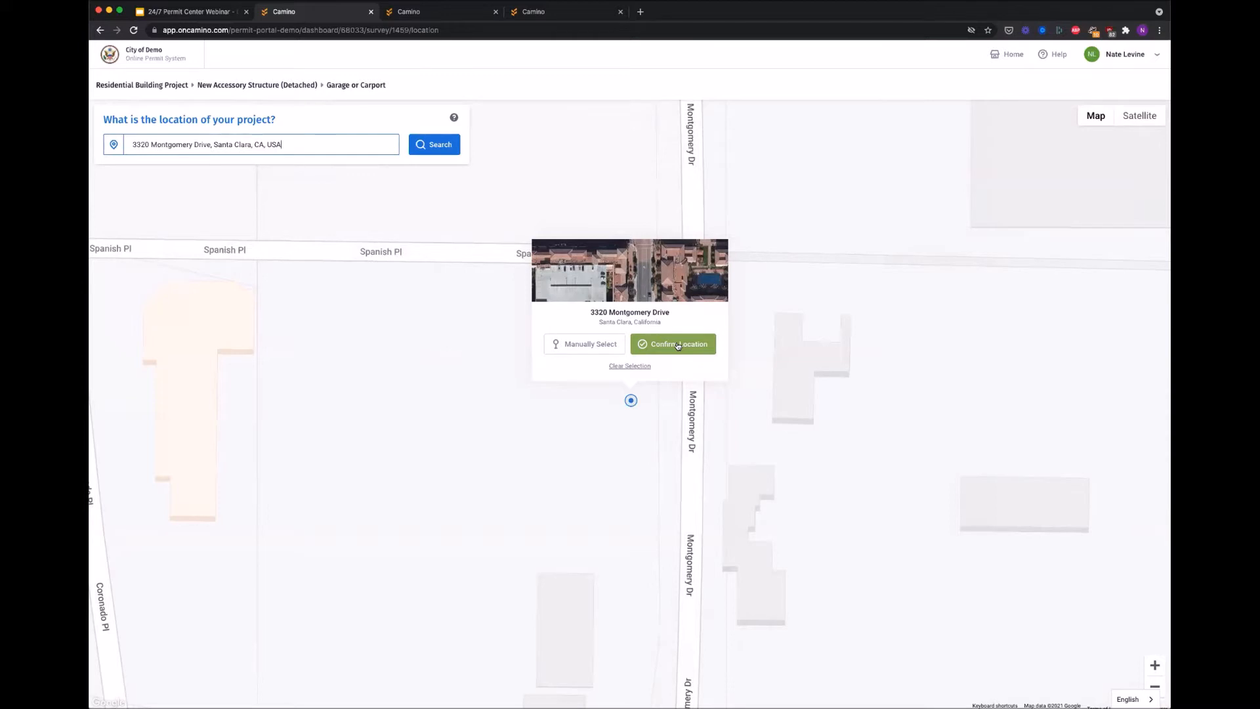
click(678, 345)
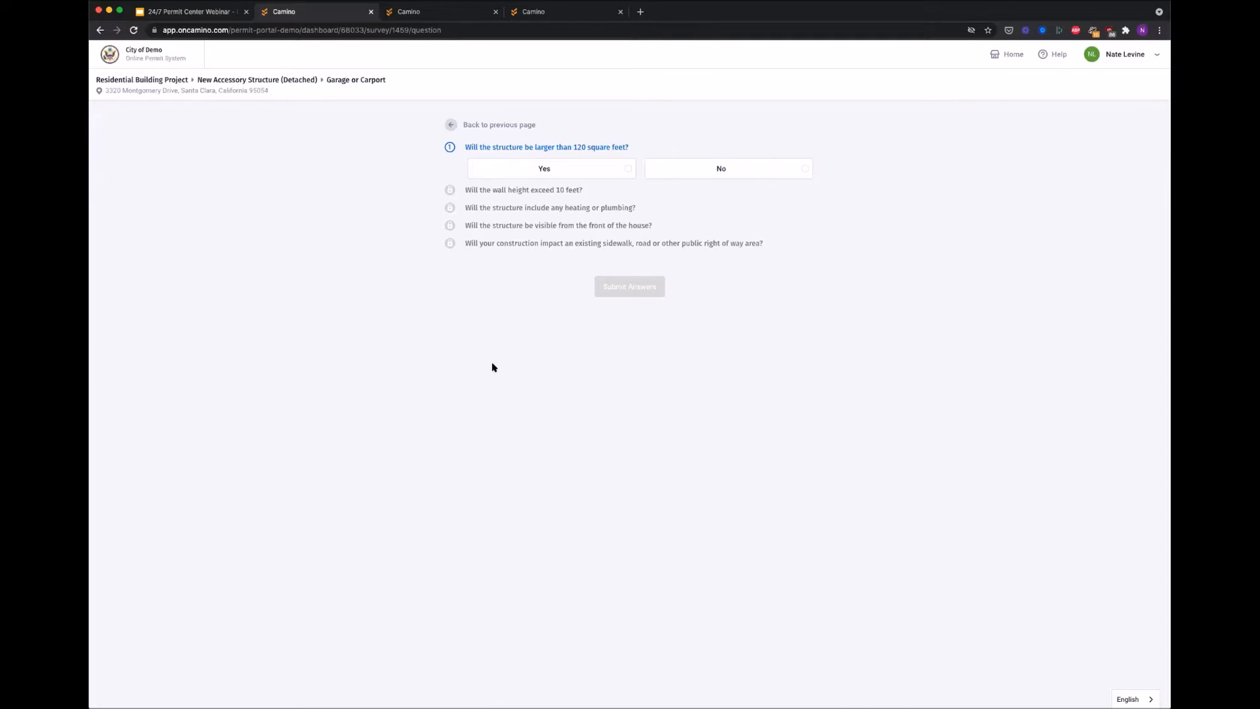
Step: Answer Yes to screening questions 1–4 and No to right-of-way, then enter valuation 25000
click(591, 167)
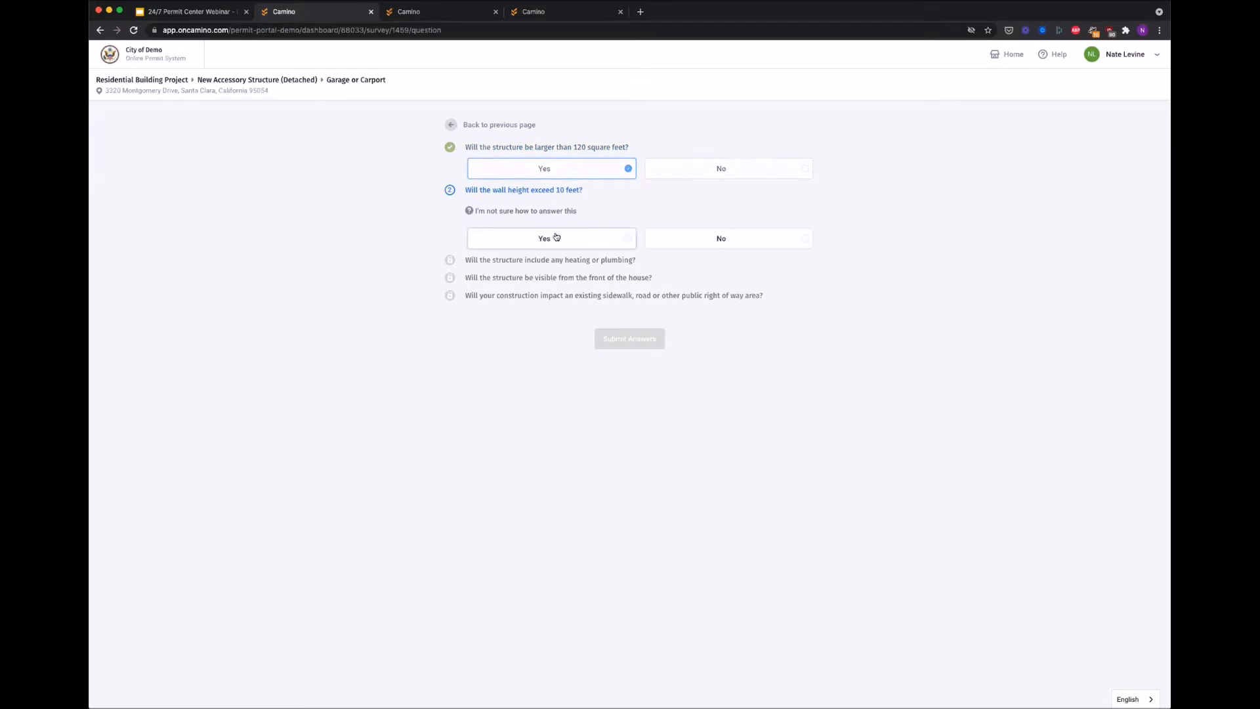
click(560, 236)
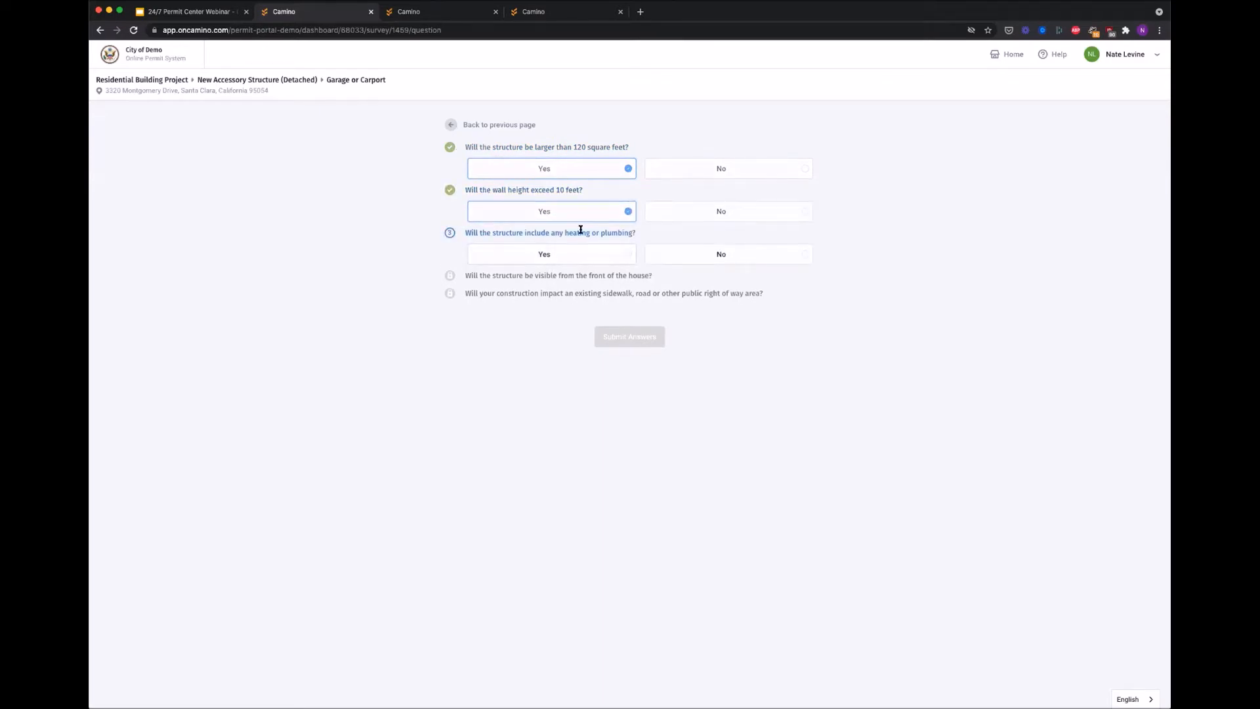
click(601, 255)
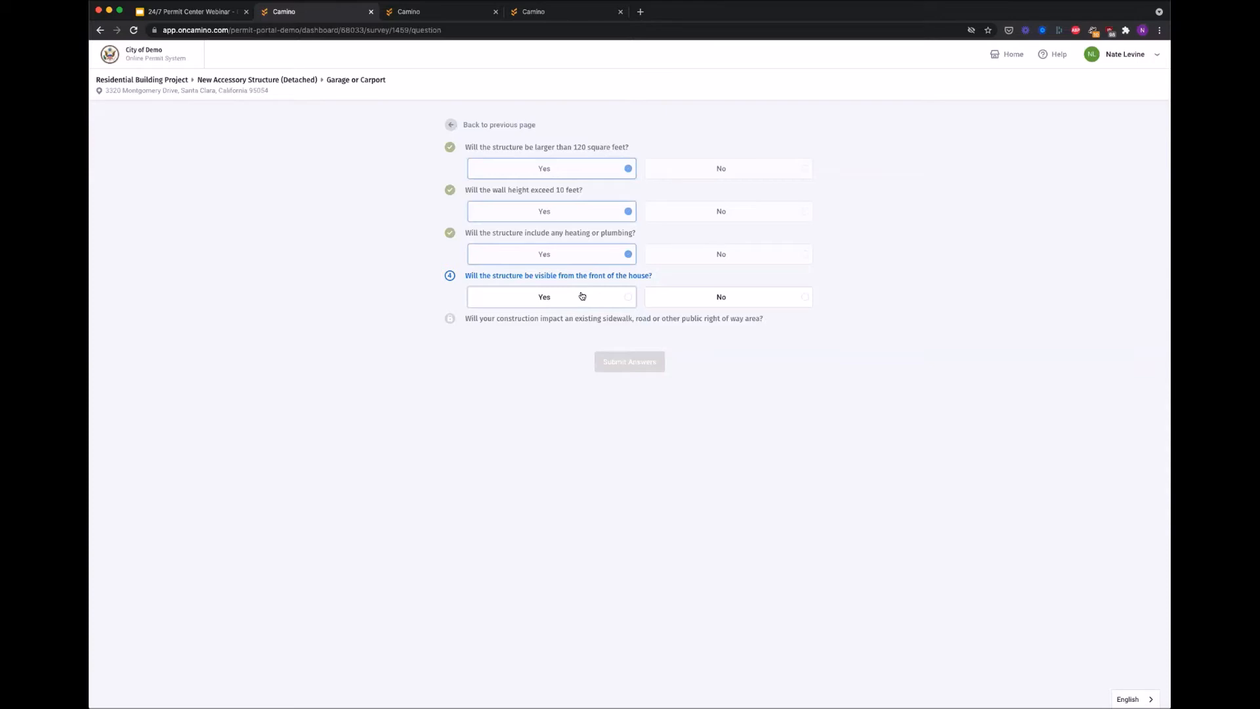
click(581, 296)
click(733, 340)
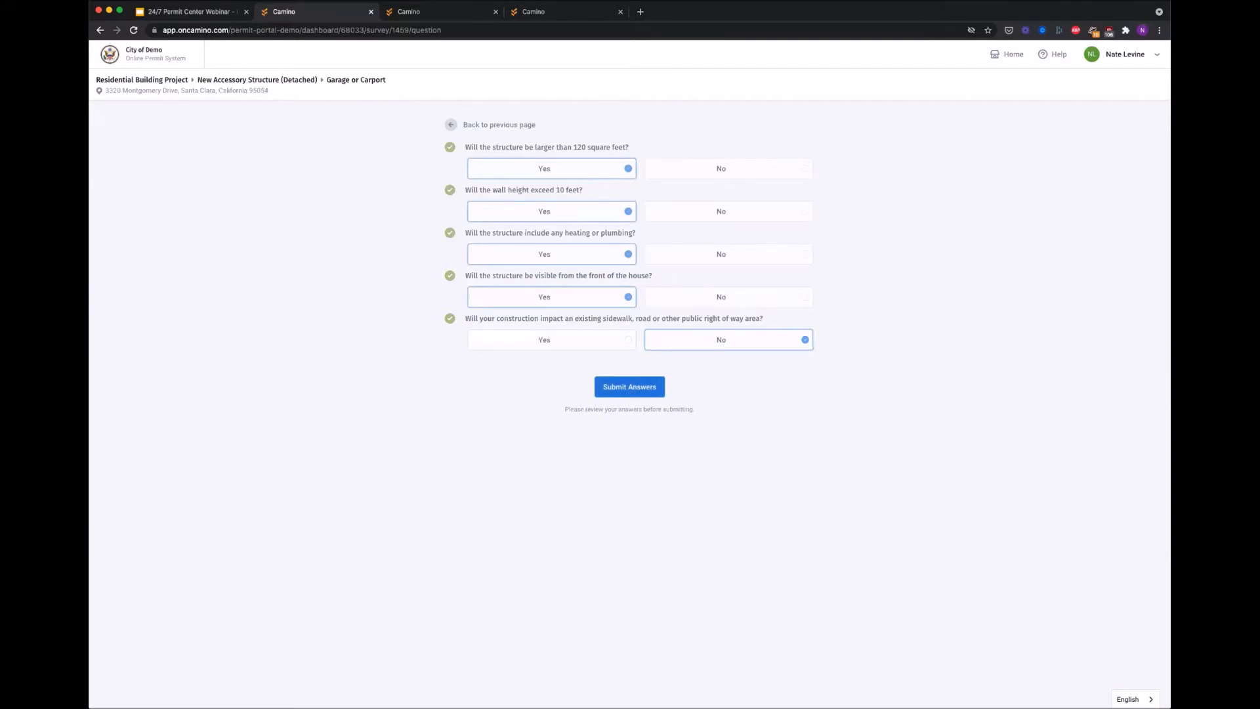
click(601, 389)
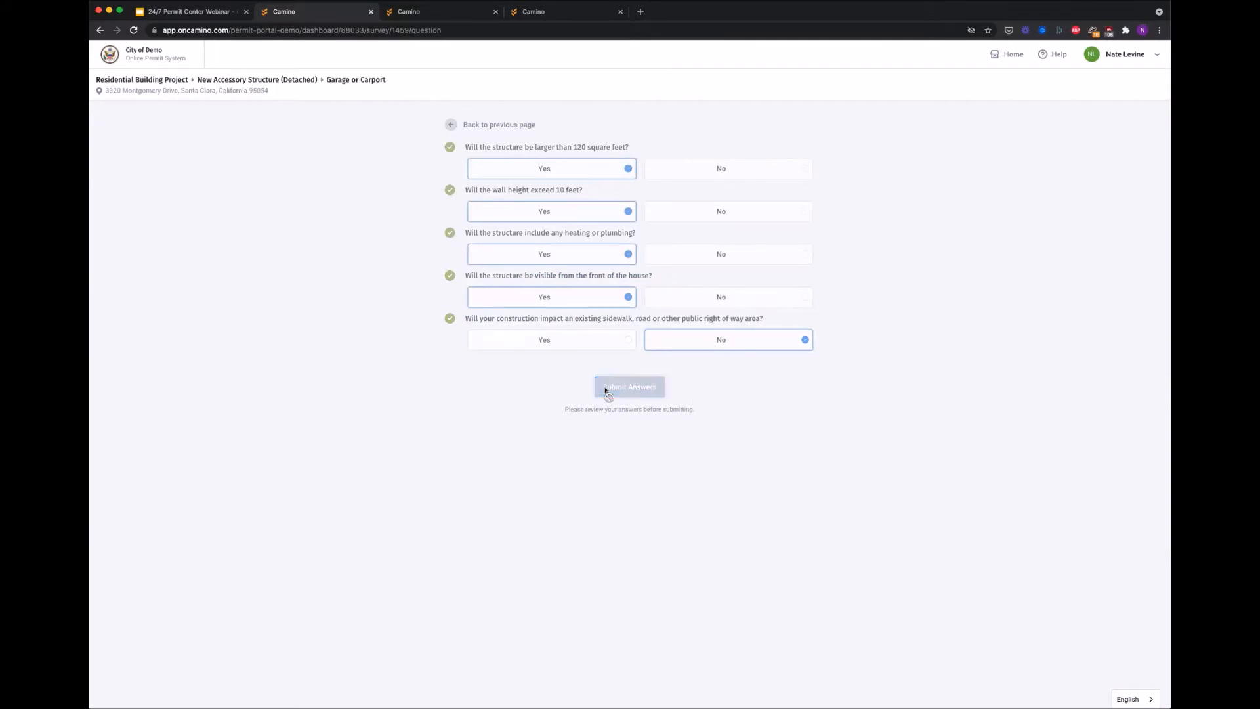
click(493, 218)
text(250000)
Step: Submit the $25,000 valuation and dismiss the welcome banner with Get Started
click(648, 288)
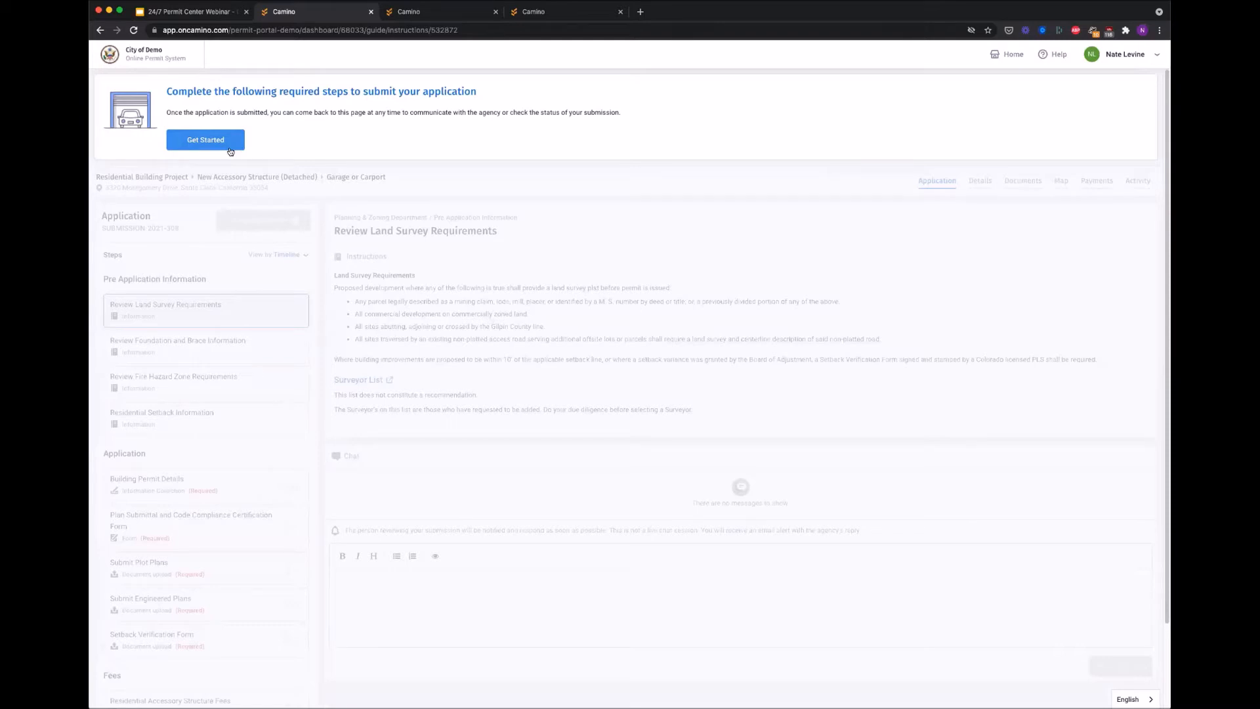
click(213, 137)
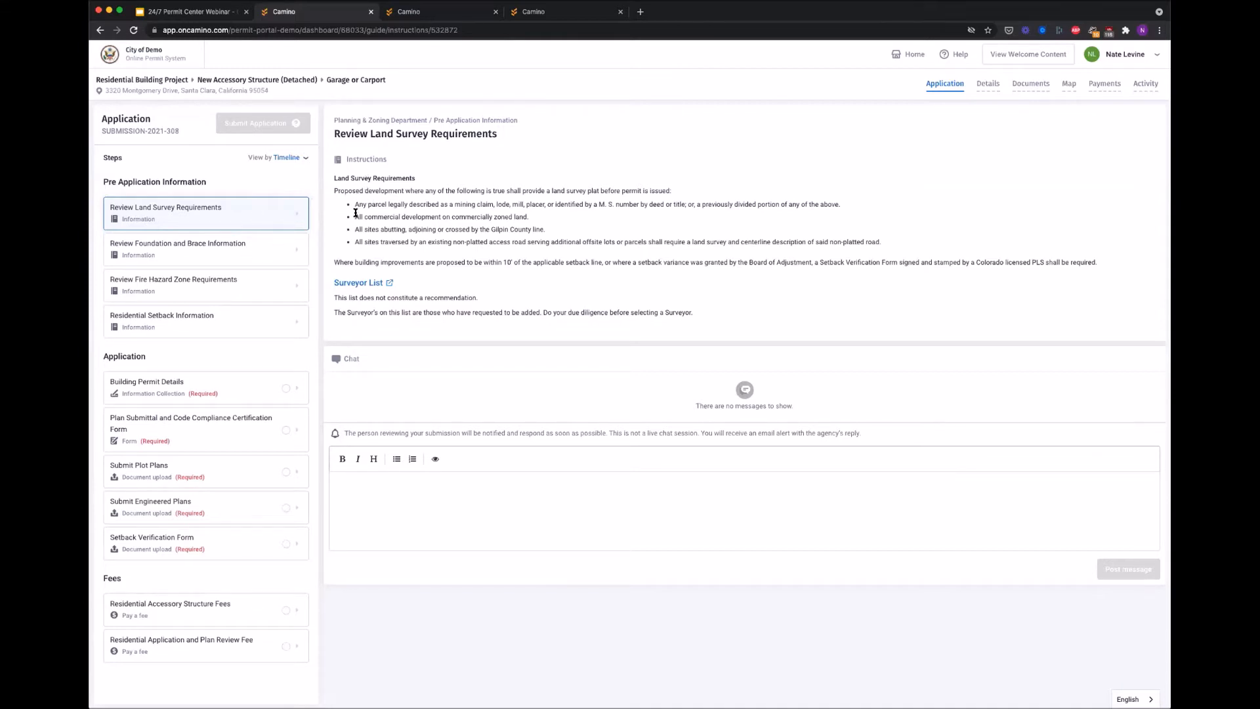
Step: Open the Review Foundation and Brace Information step to view the garage foundation handout
click(266, 250)
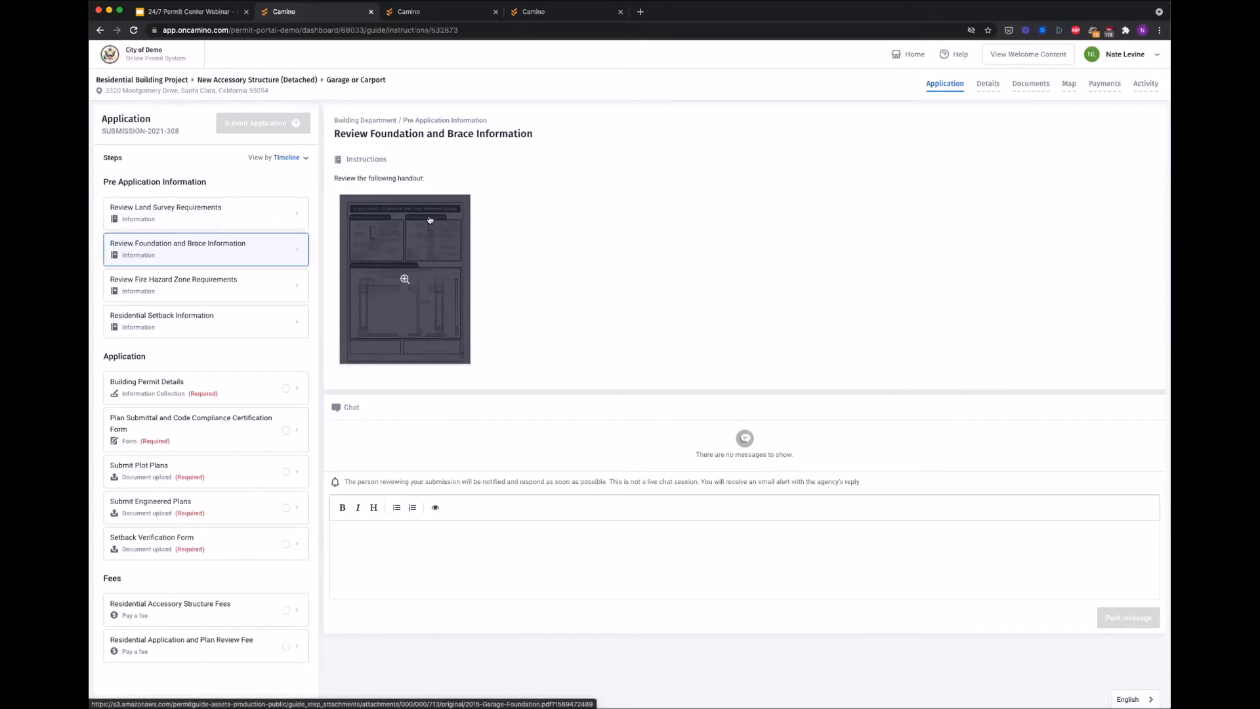
Step: Open the Review Fire Hazard Zone Requirements step from the Steps list
click(279, 289)
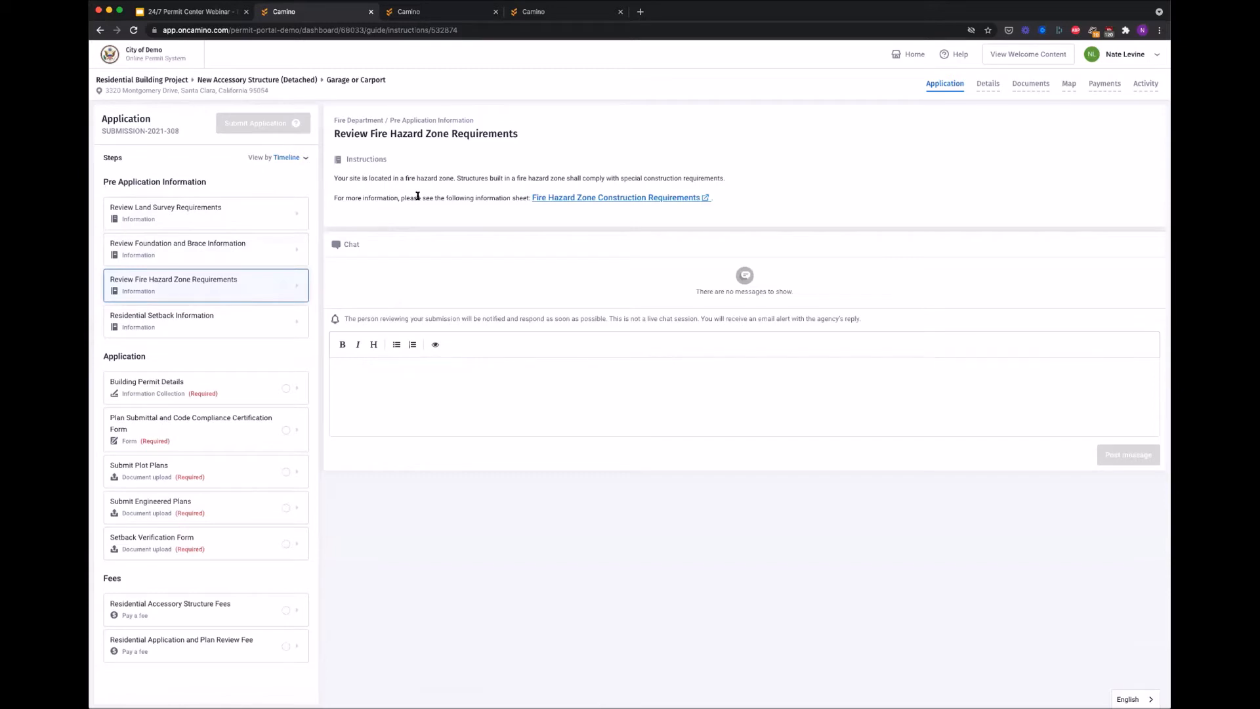
Step: Open Residential Setback Information and highlight the residential-zone sentence and setback distance list
click(210, 323)
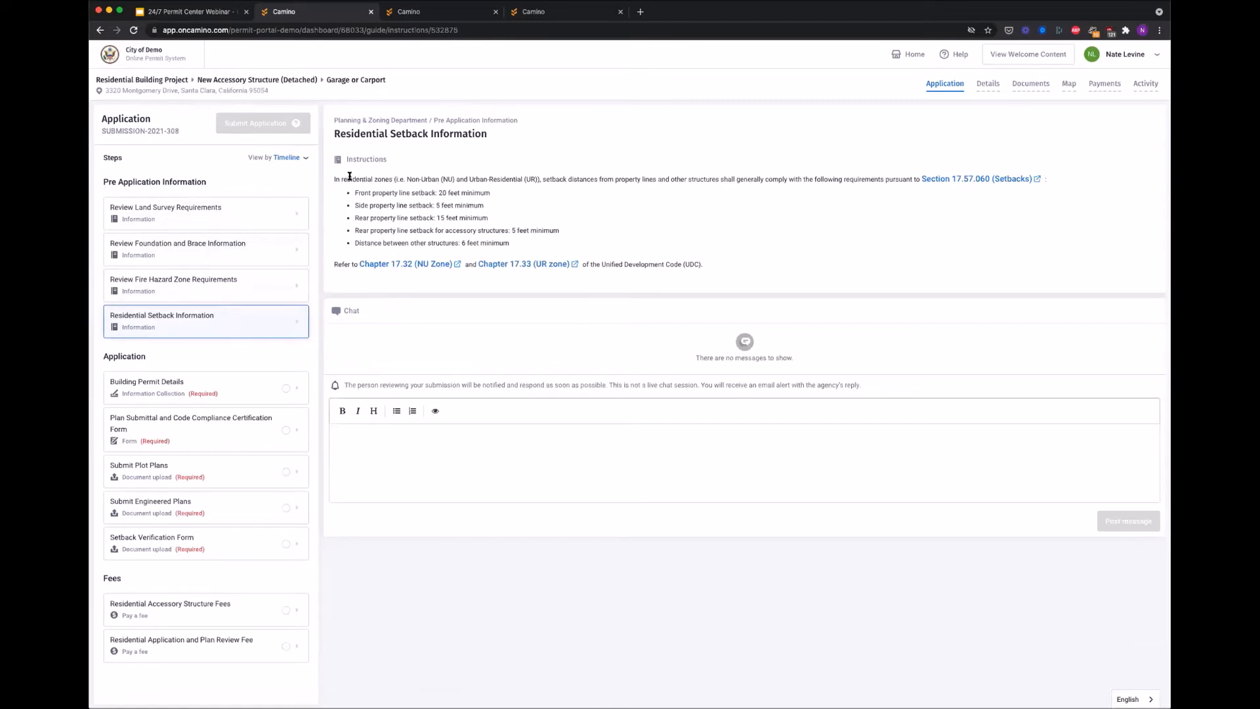
drag(350, 179, 527, 177)
click(505, 203)
drag(419, 193, 470, 229)
click(470, 230)
Step: Fill in the owner's name and address plus the contractor's name, license number and e-mail
click(256, 389)
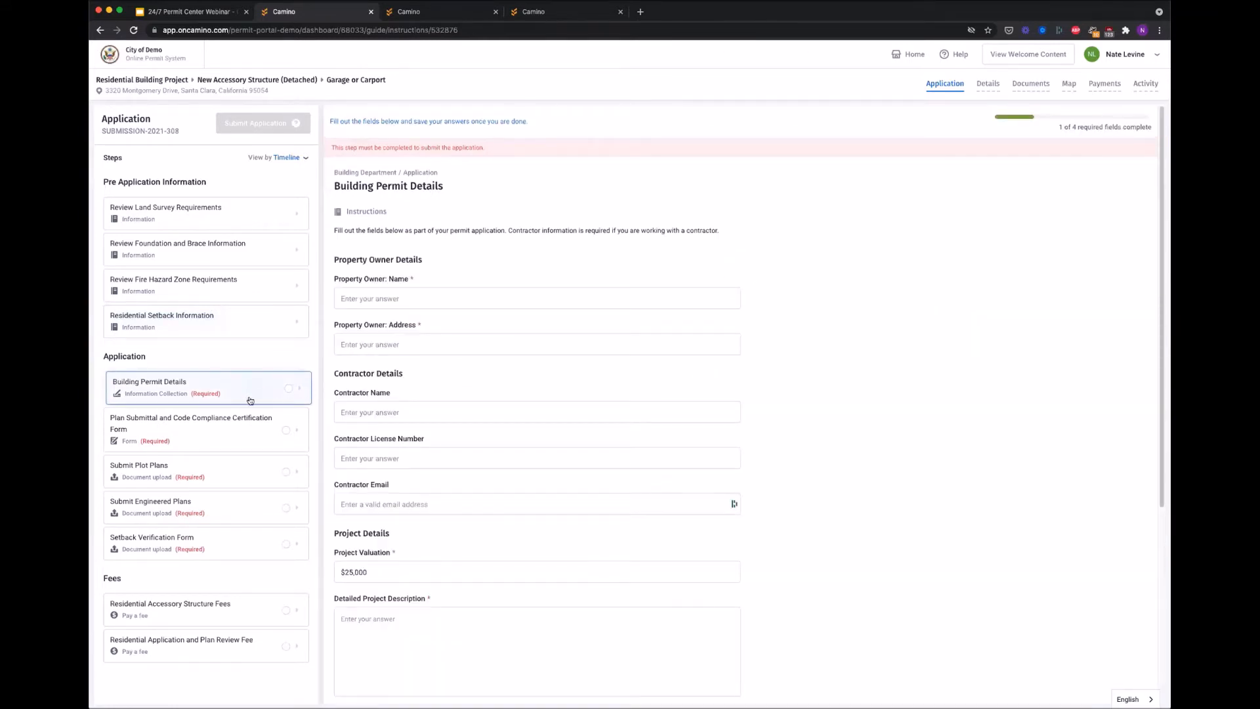
click(370, 296)
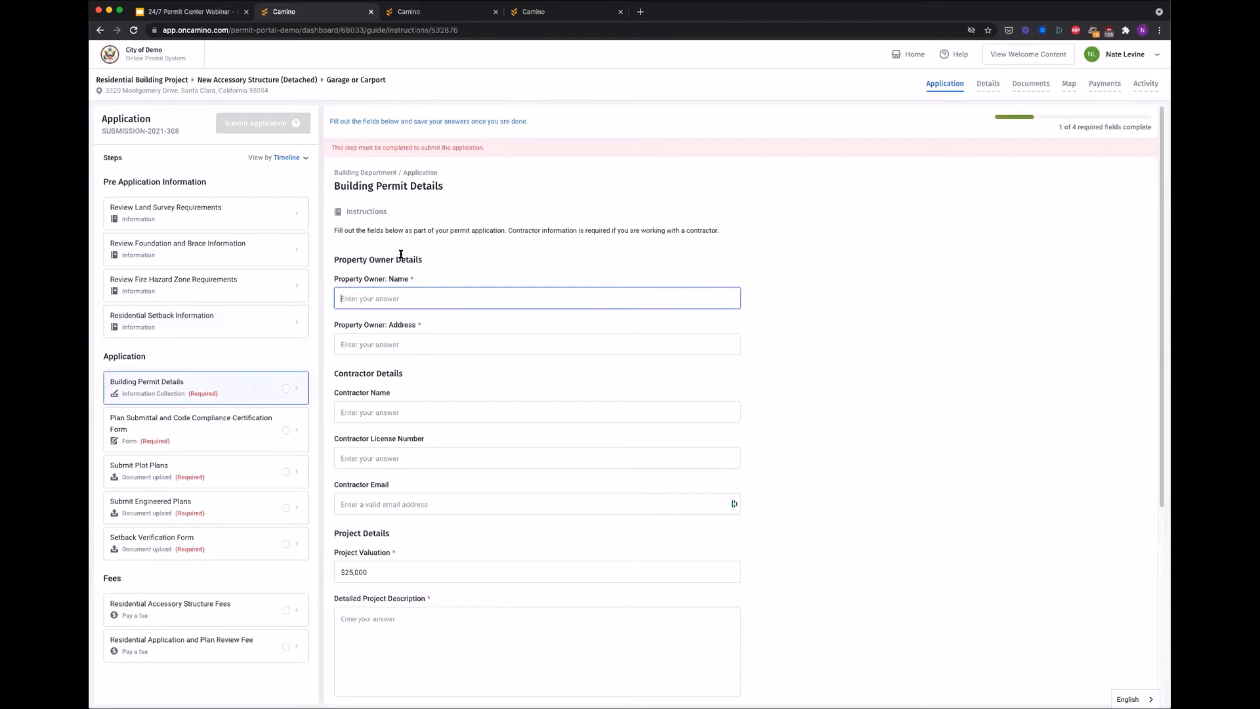
key(Tab)
text(123 Main St)
key(Tab)
text(Joe Smith)
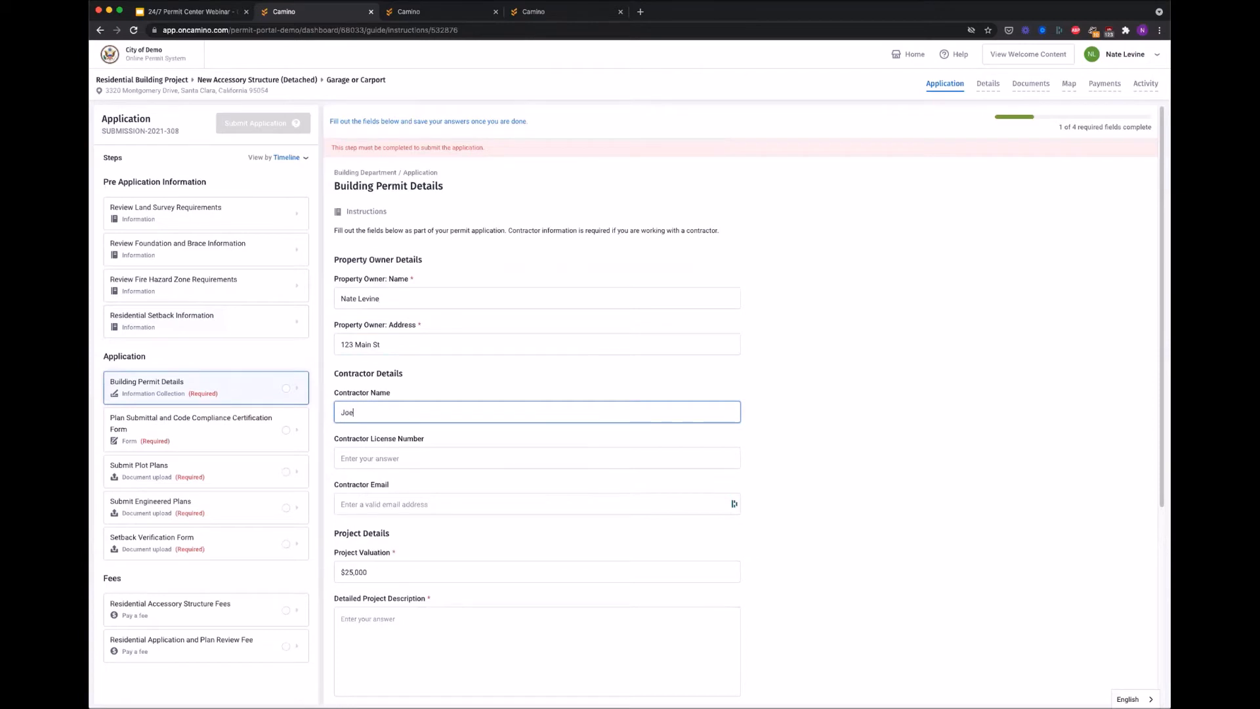
key(Tab)
text(E343234)
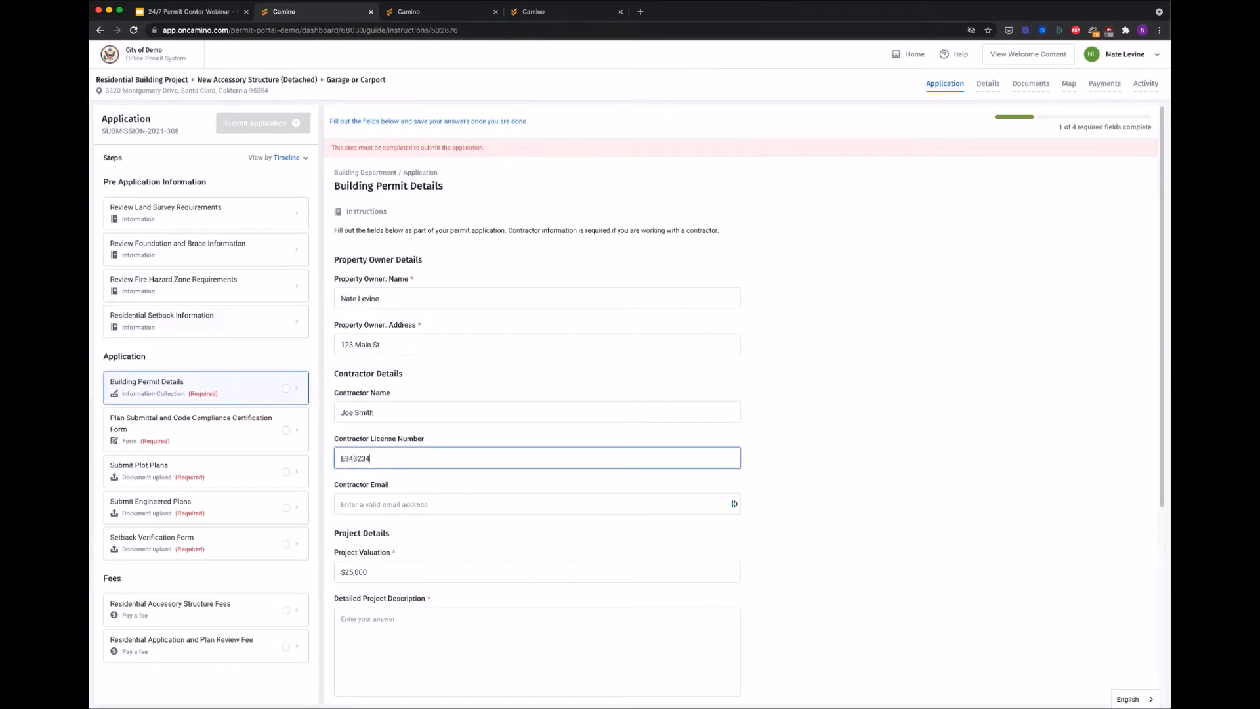
key(Tab)
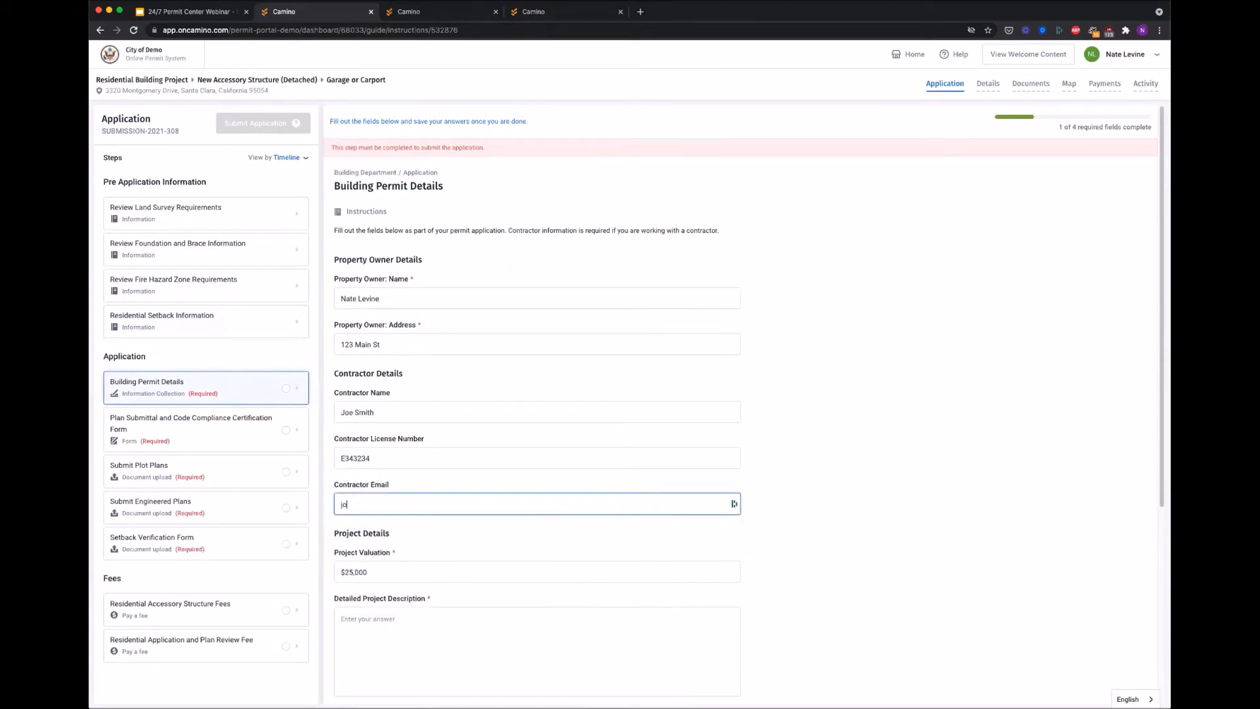
Step: Enter the project description 'New garage!' and save the Building Permit Details
scroll(408, 534, down, 5)
click(418, 371)
text(New g)
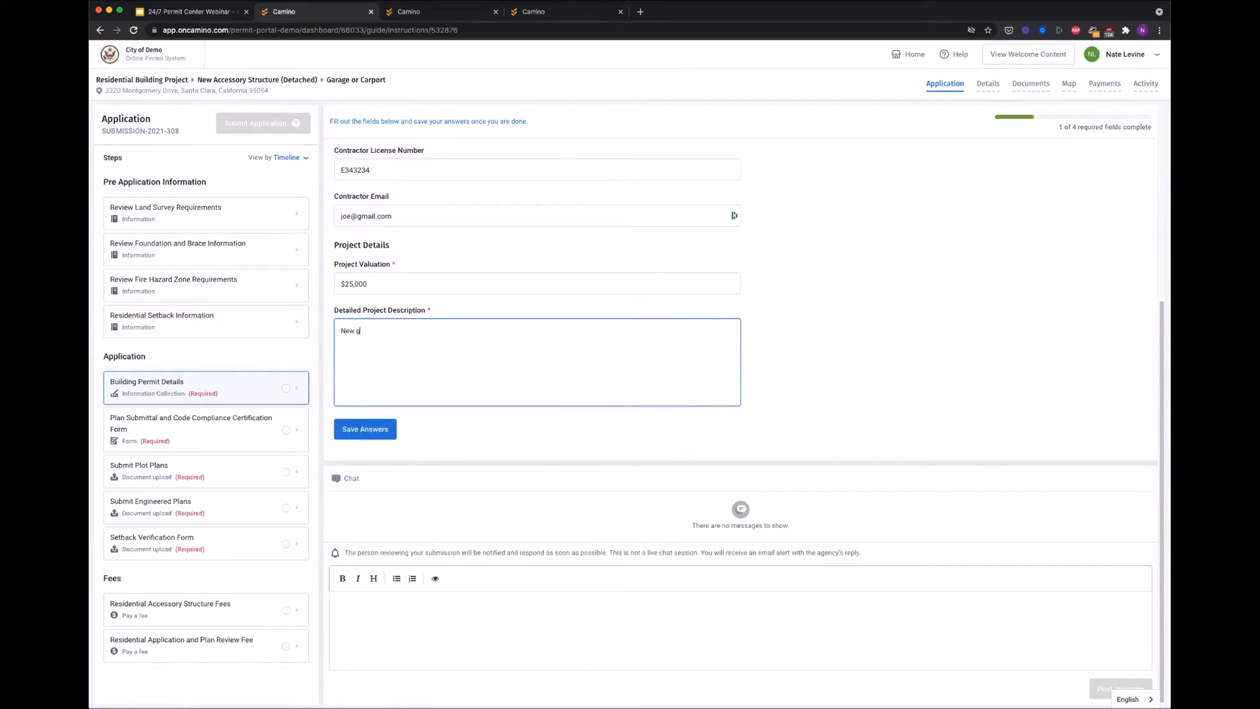
text(arage!)
click(366, 436)
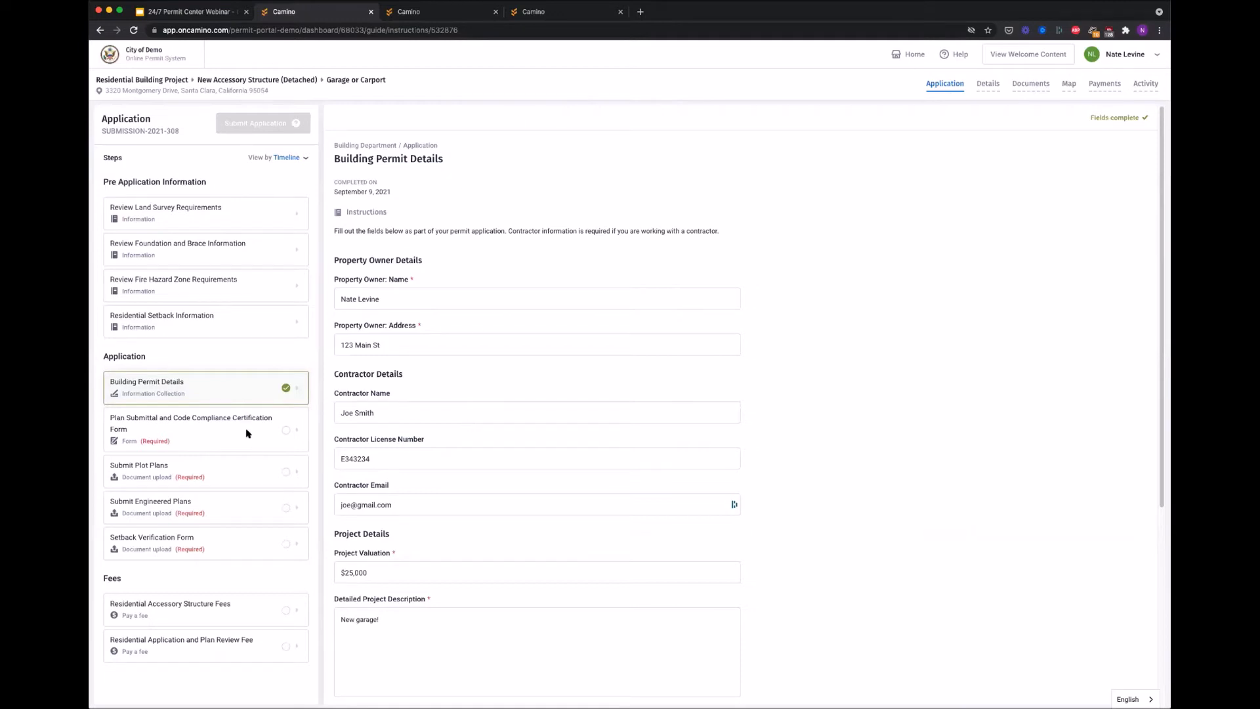
Step: Date the certification form 09/23/2021, tick 2015 IRC and IECC codes, and add initials
click(231, 439)
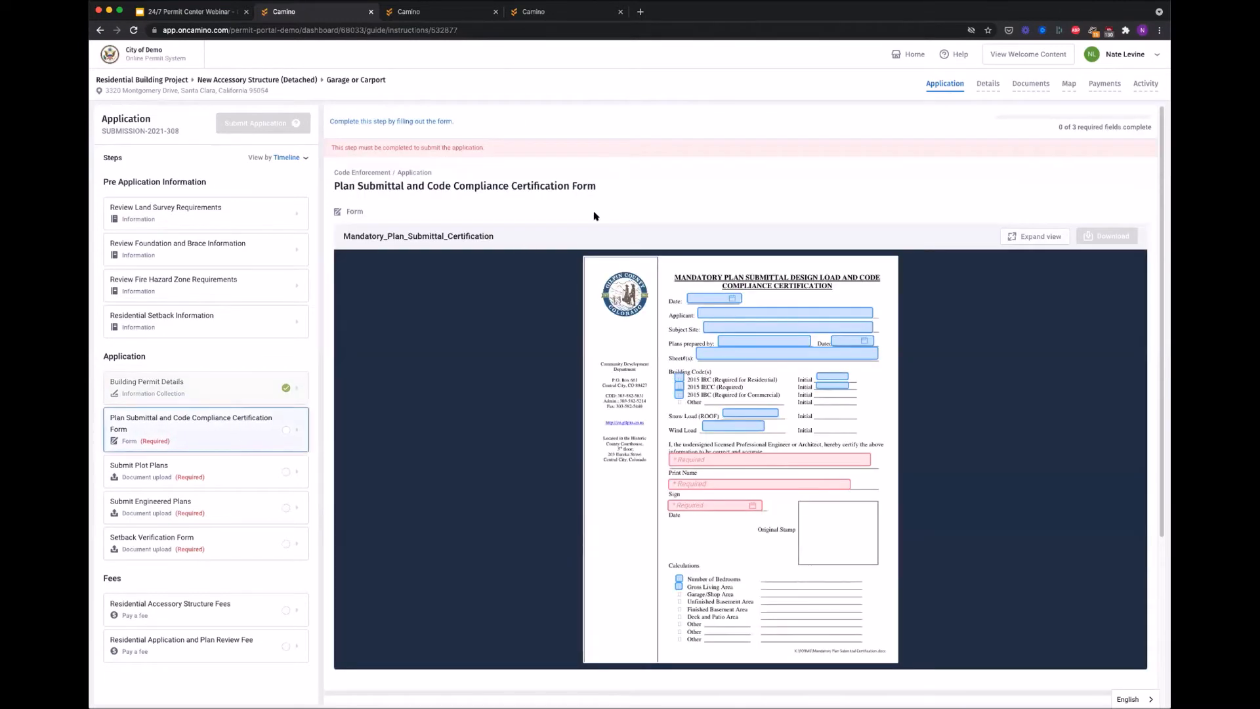
click(700, 298)
click(778, 387)
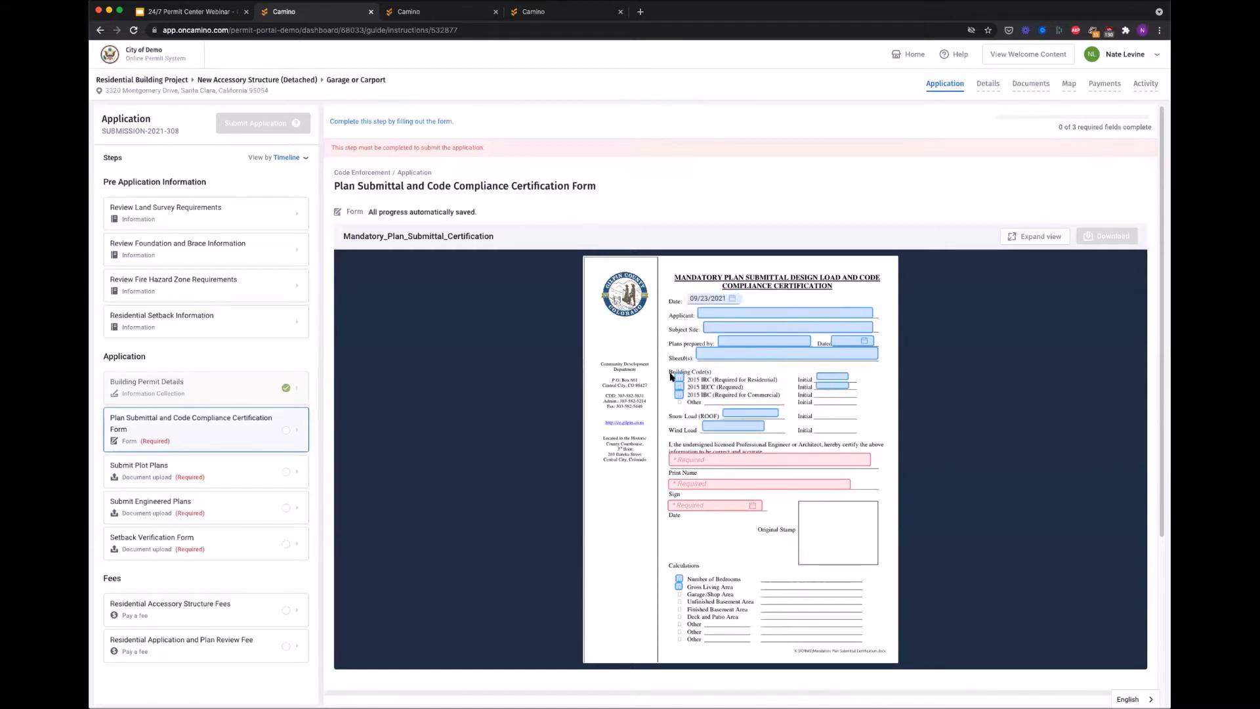
click(680, 379)
click(679, 386)
click(826, 375)
text(NL)
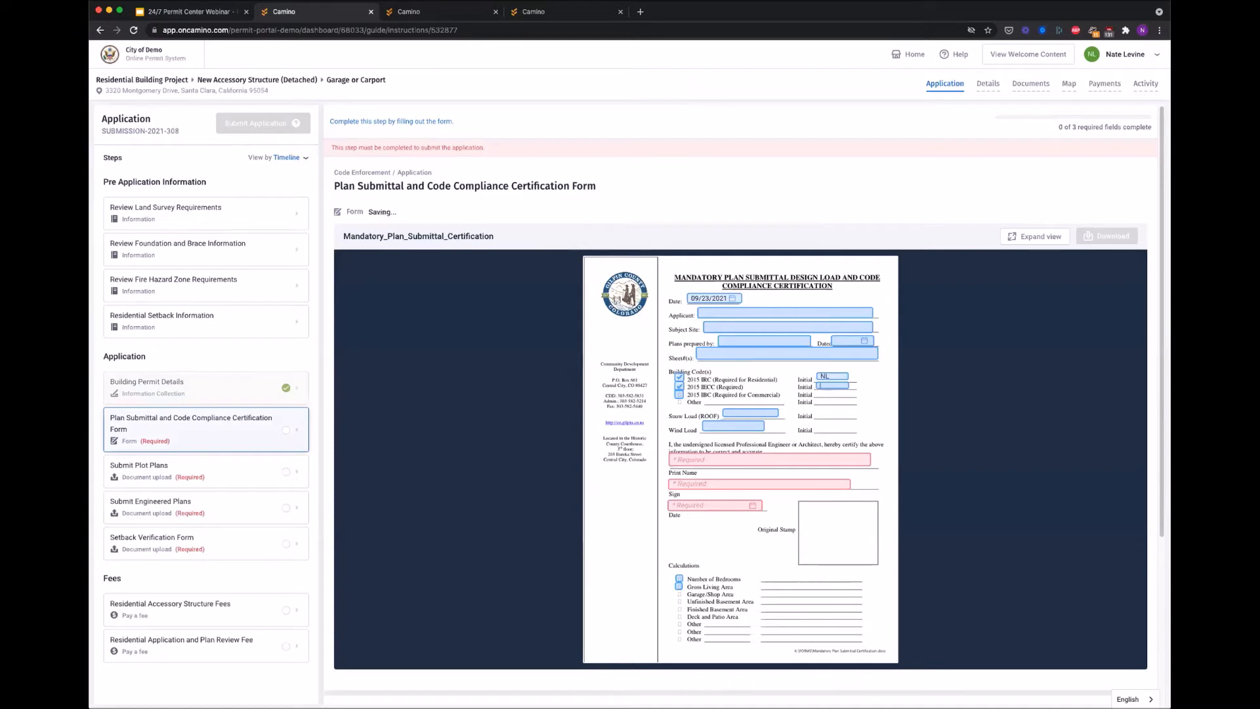
text(NL)
Step: Enter the print name, add a signature, and date it September 9
click(705, 459)
click(673, 484)
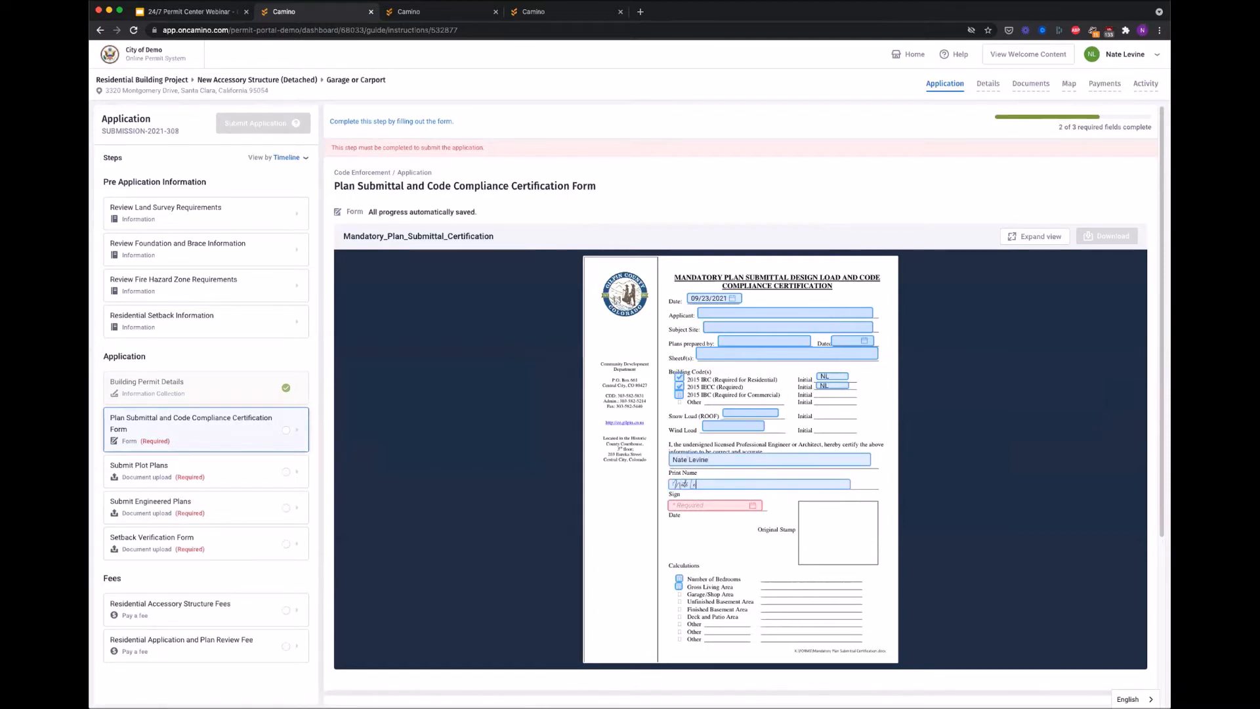
click(690, 506)
click(755, 563)
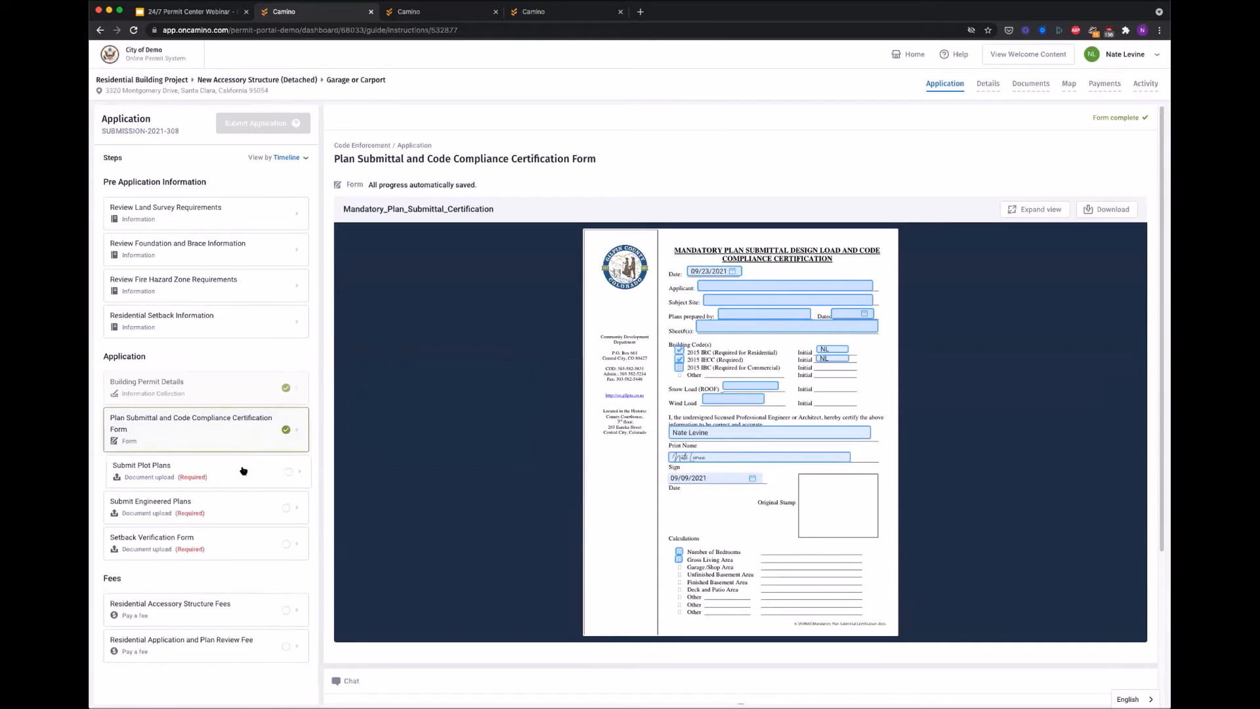
Step: Upload Example_File.pdf to Submit Plot Plans, then go to Submit Engineered Plans
click(243, 471)
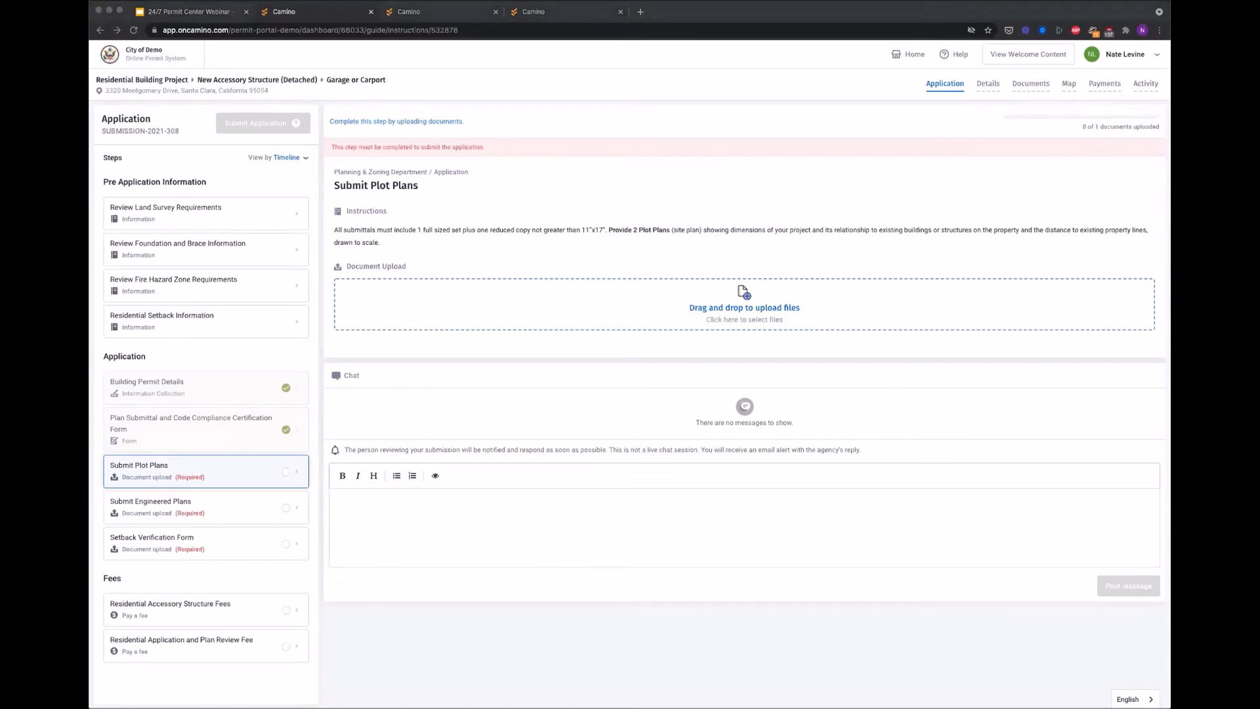
drag(593, 353, 599, 309)
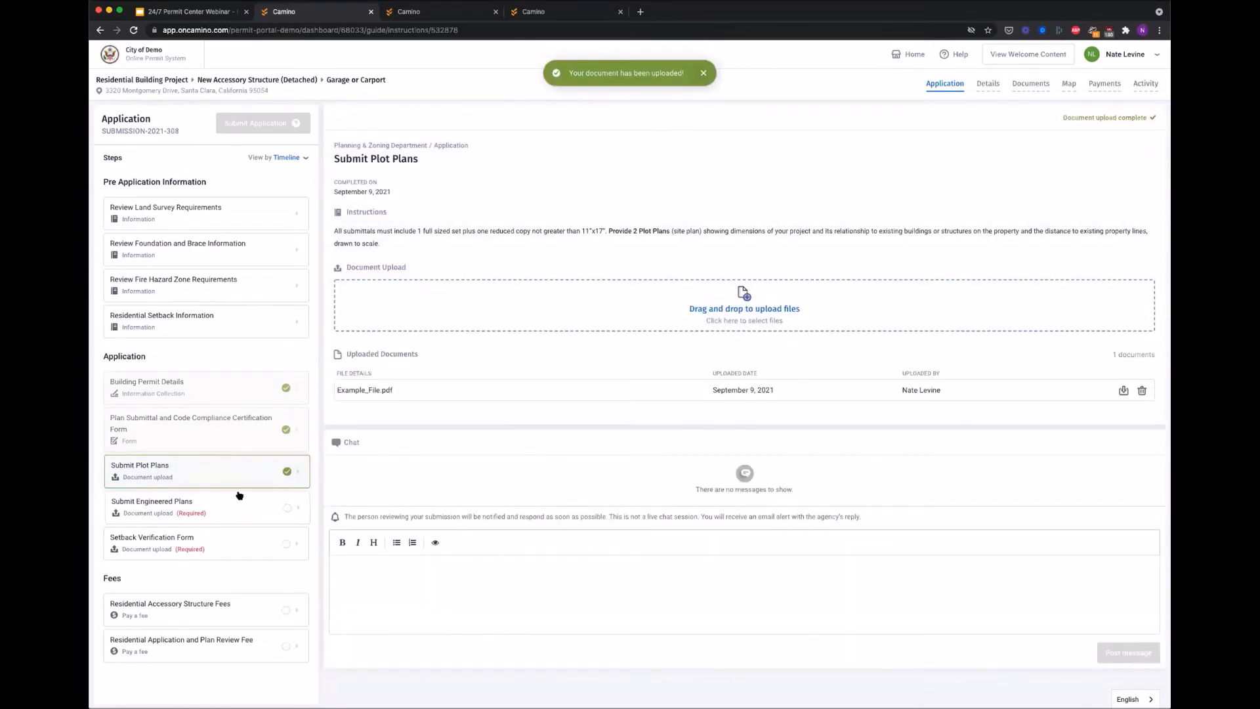
click(223, 508)
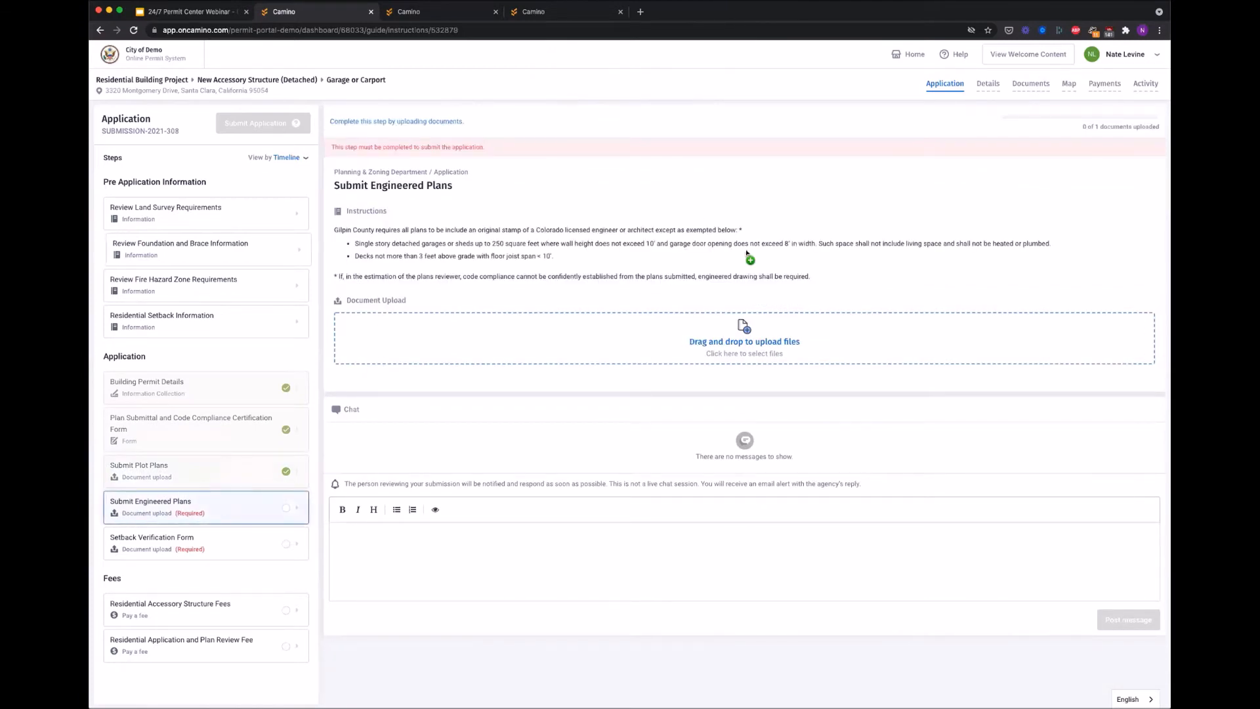
Step: Upload Example_File.pdf to the Submit Engineered Plans step
click(686, 355)
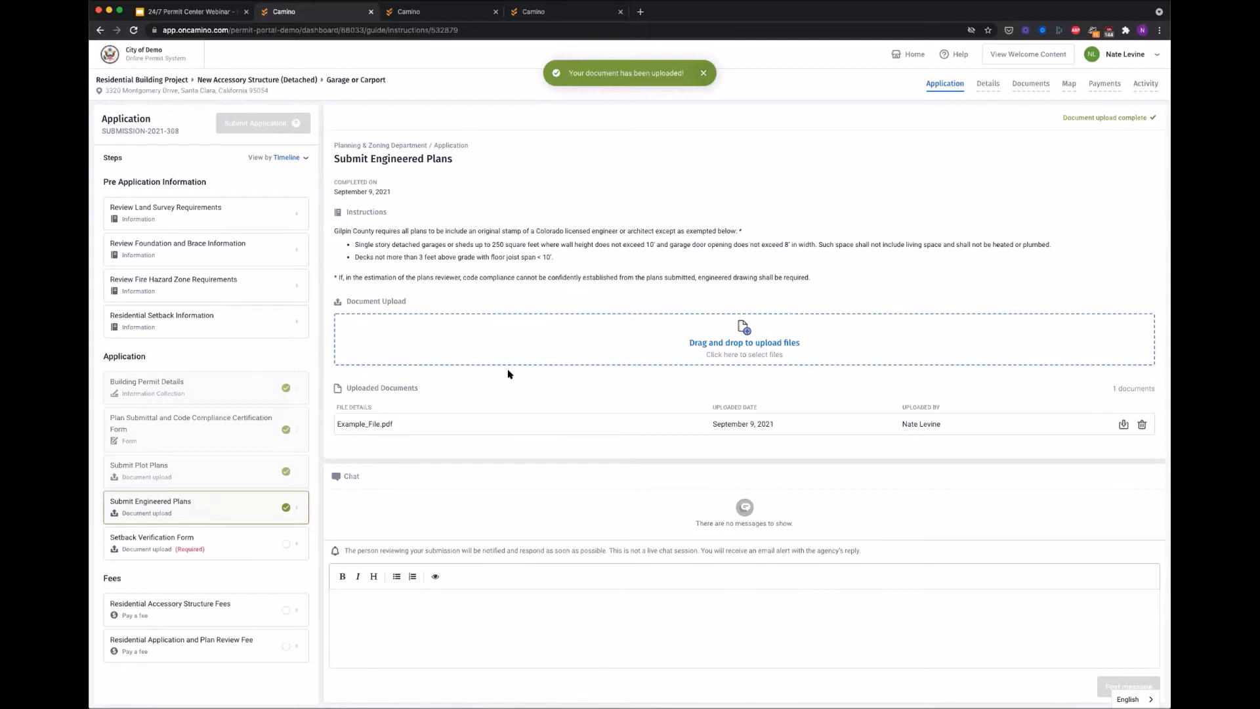
Step: Post the chat question 'Do my plans need to show .... ?' to the reviewer
text(Do my pal)
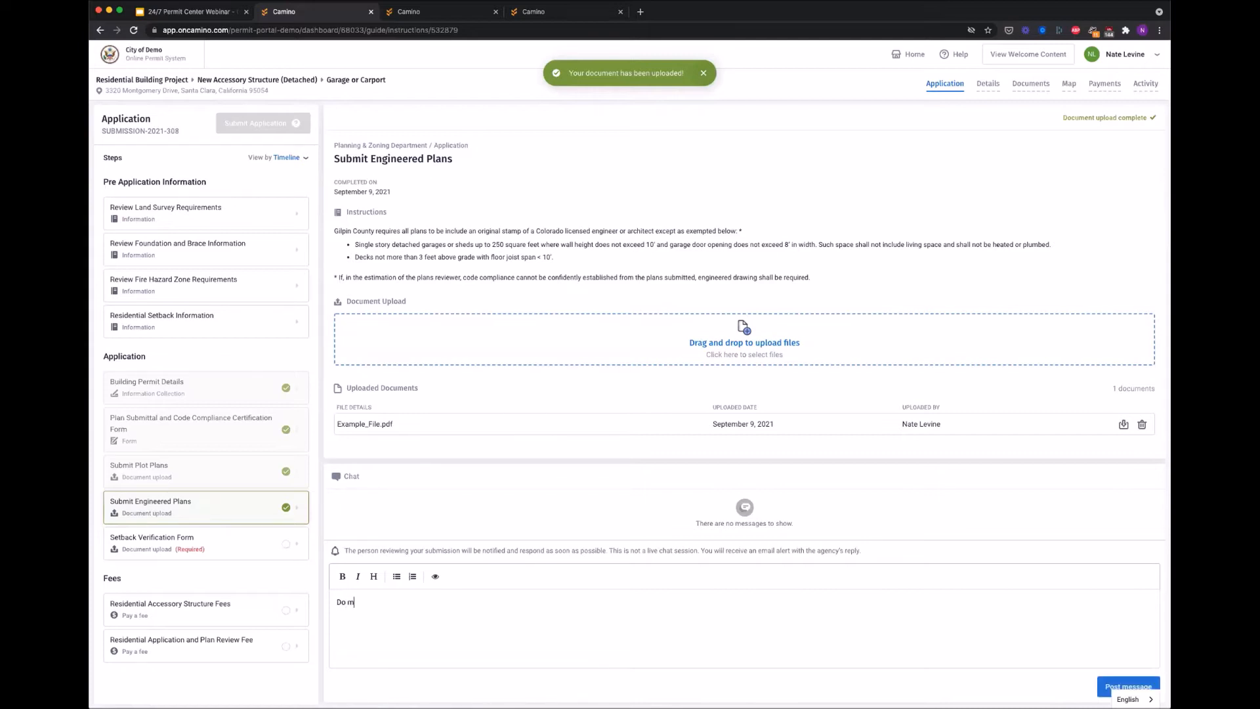
key(BackSpace)
key(BackSpace)
text(lans need to show .... ?)
click(1116, 685)
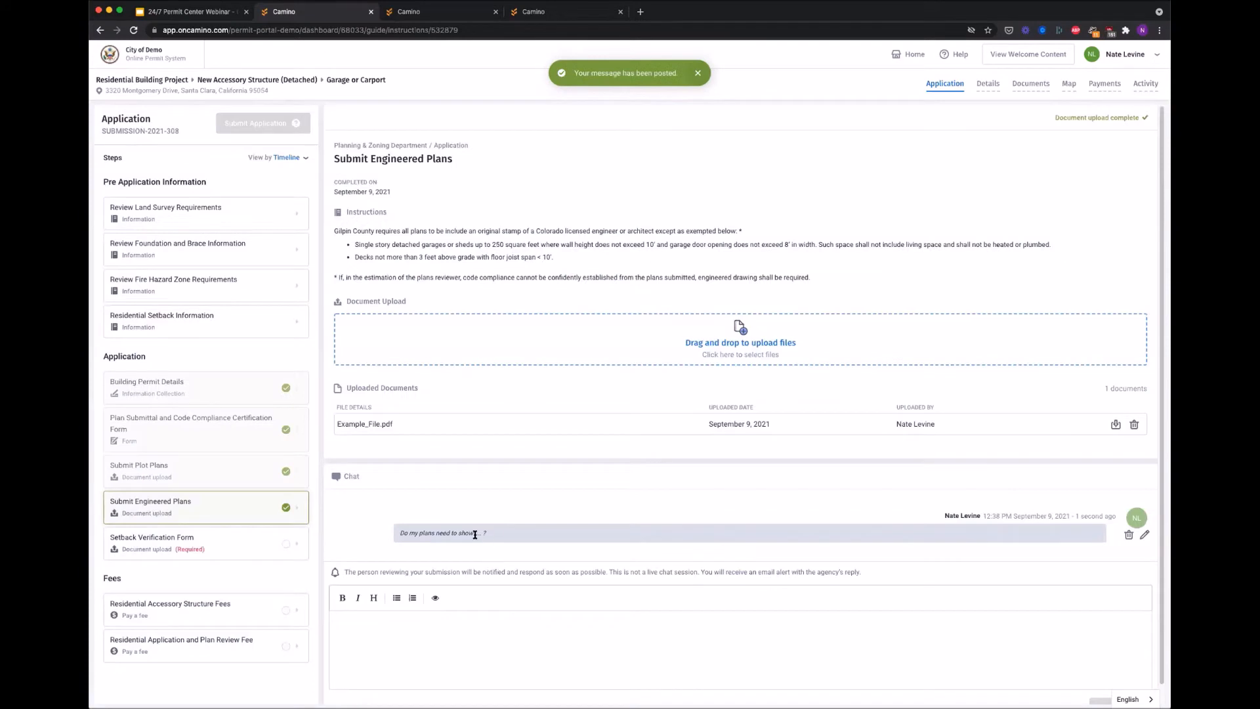
Step: Open the Setback Verification Form step
drag(431, 533, 493, 534)
click(492, 535)
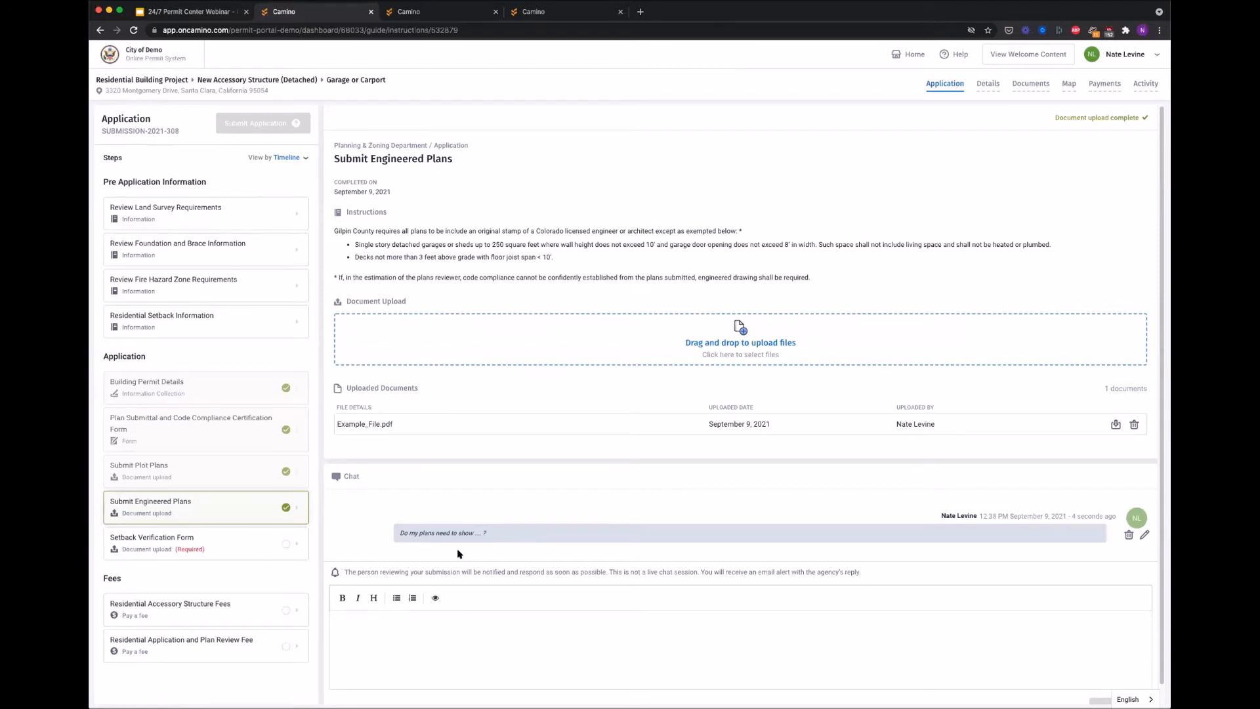
click(124, 533)
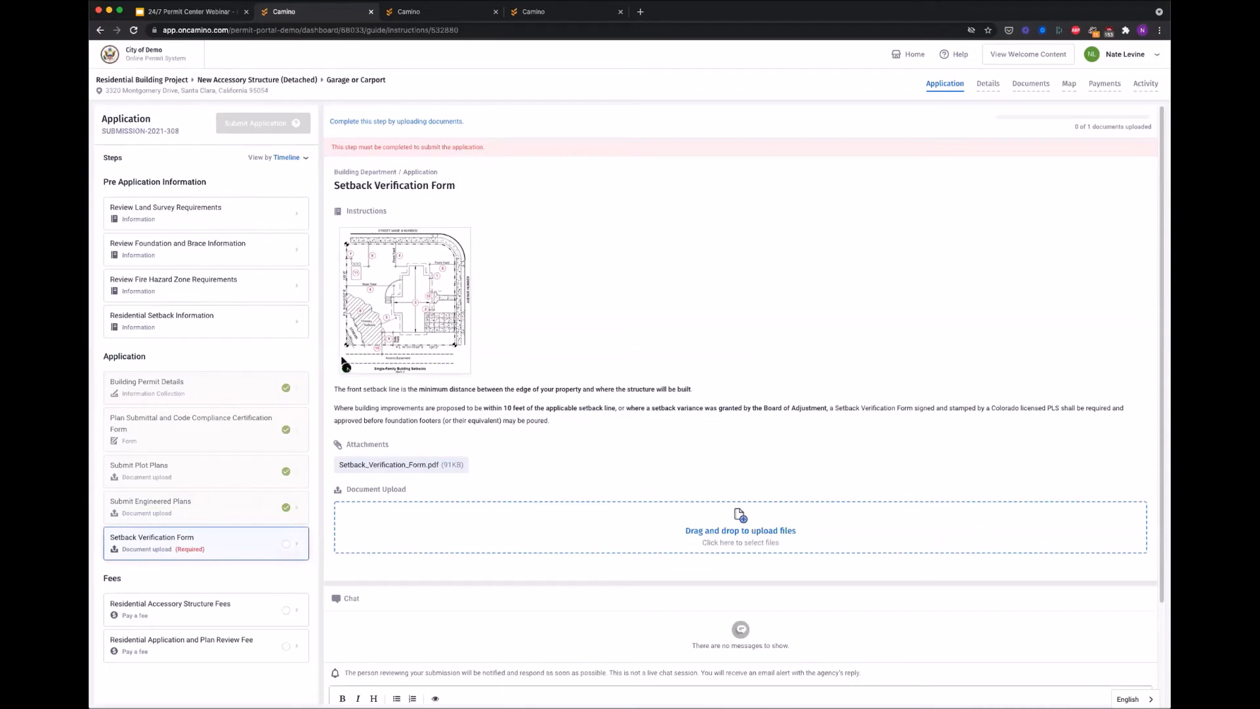
Step: Upload Example_File.pdf for the Setback Verification Form and submit the application
click(510, 529)
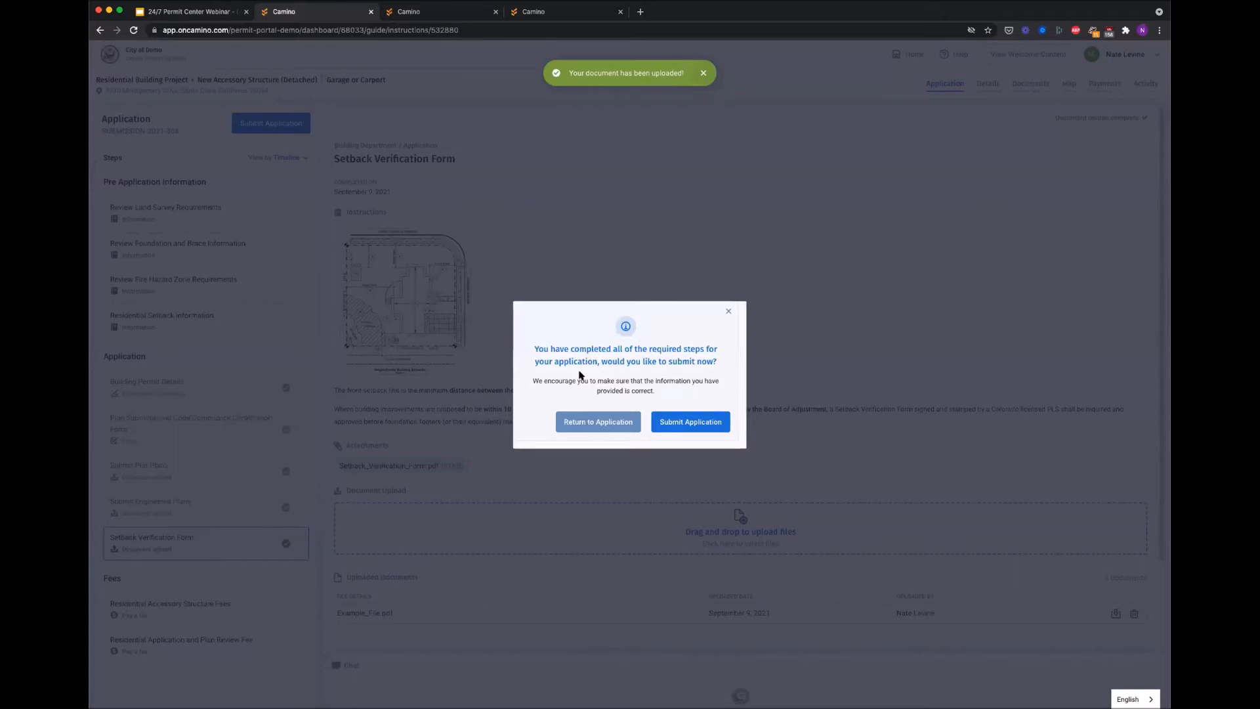
click(700, 425)
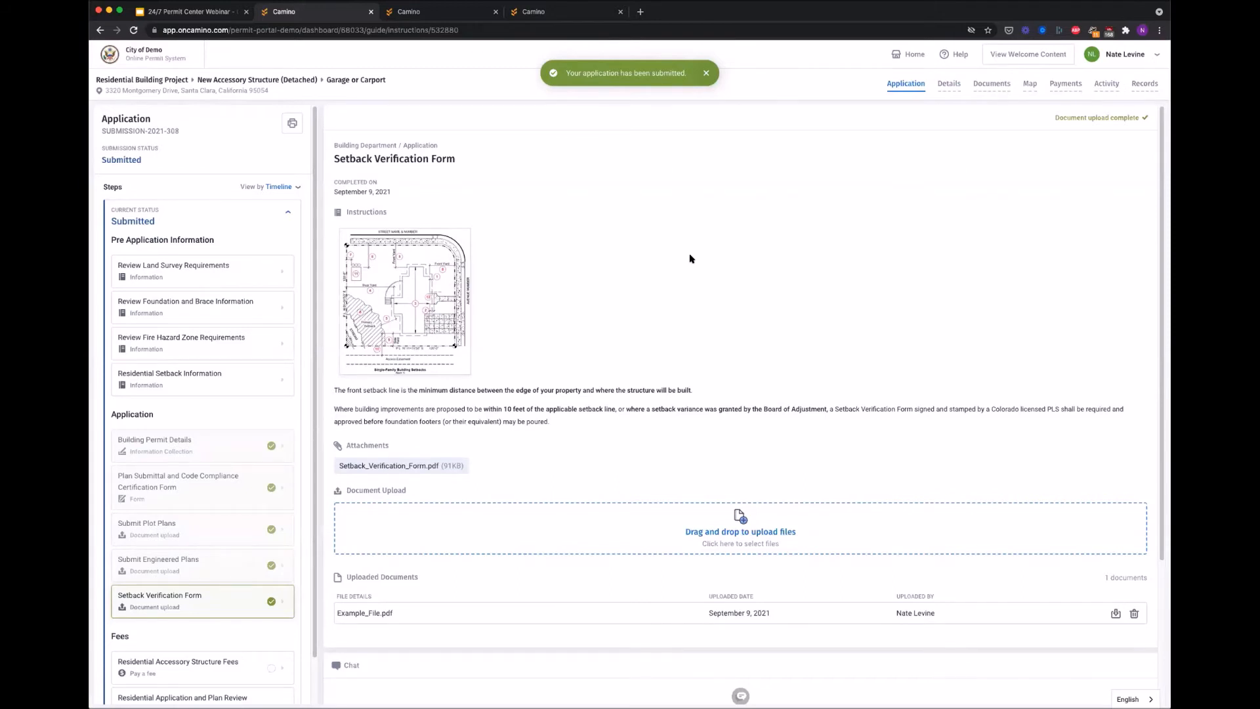
scroll(217, 293, down, 1)
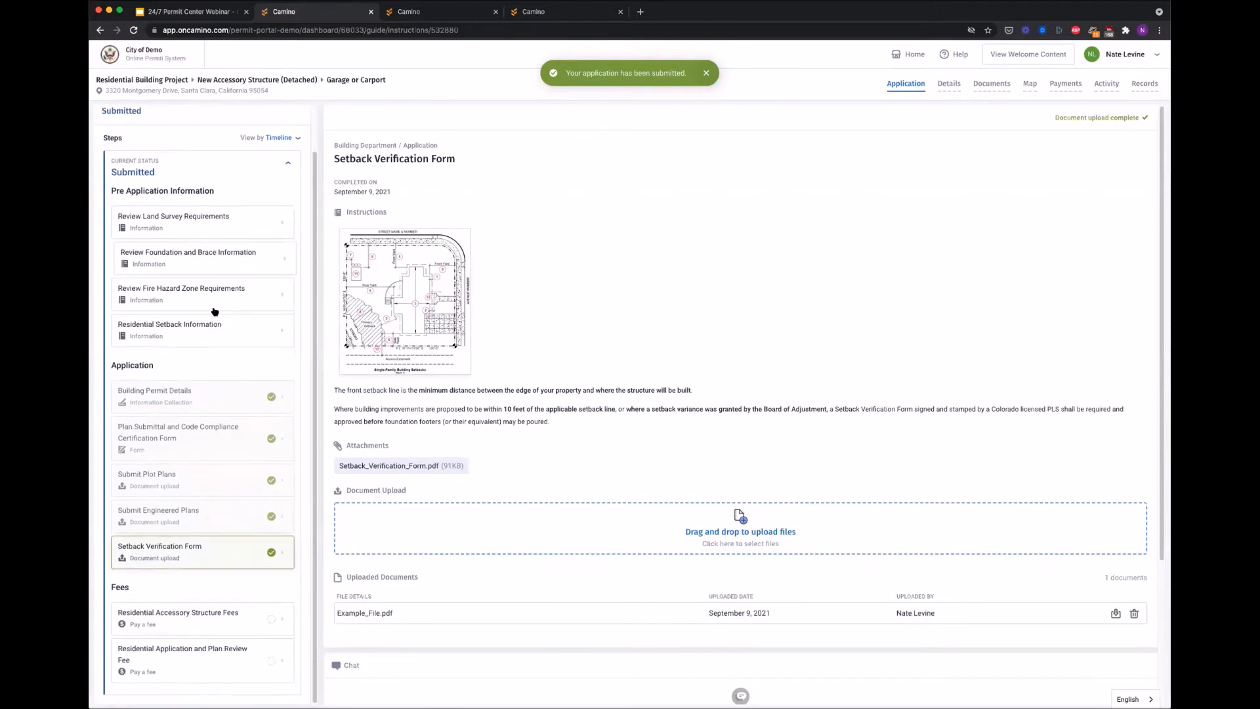
Step: Preview the $1390.63 fee checkout, then return to the $1,250.00 Residential Accessory Structure Fees step
click(234, 618)
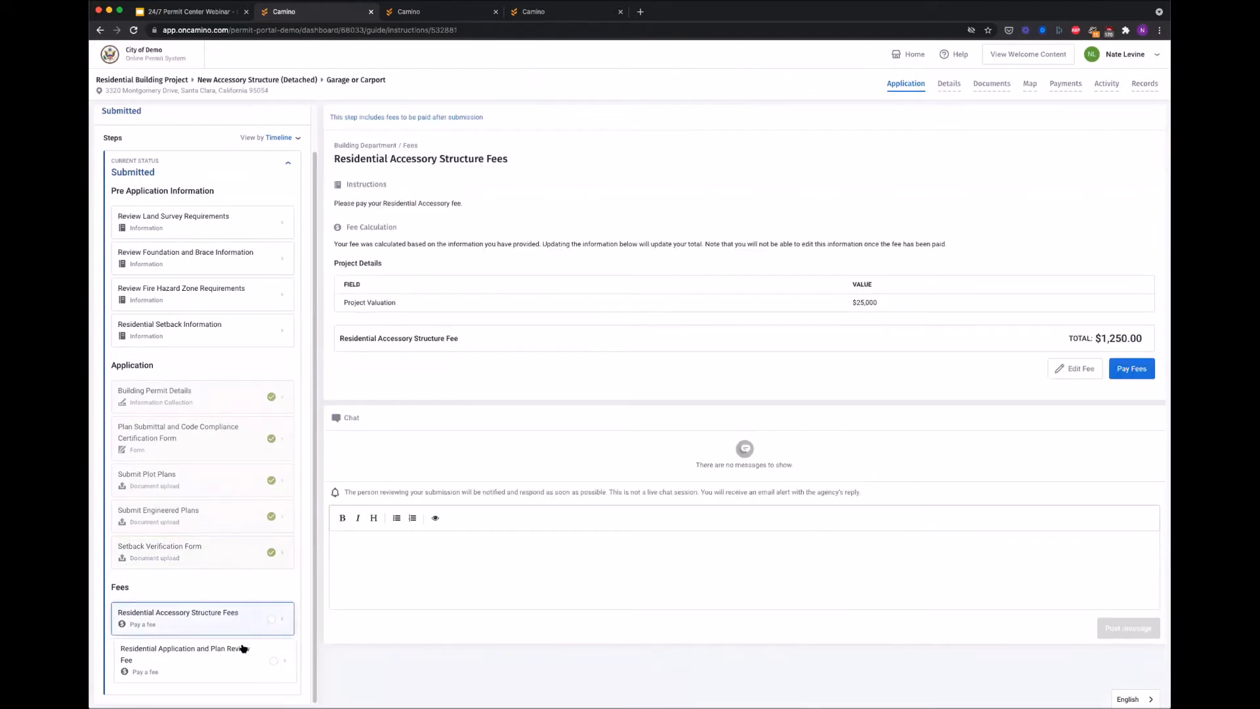
click(1133, 368)
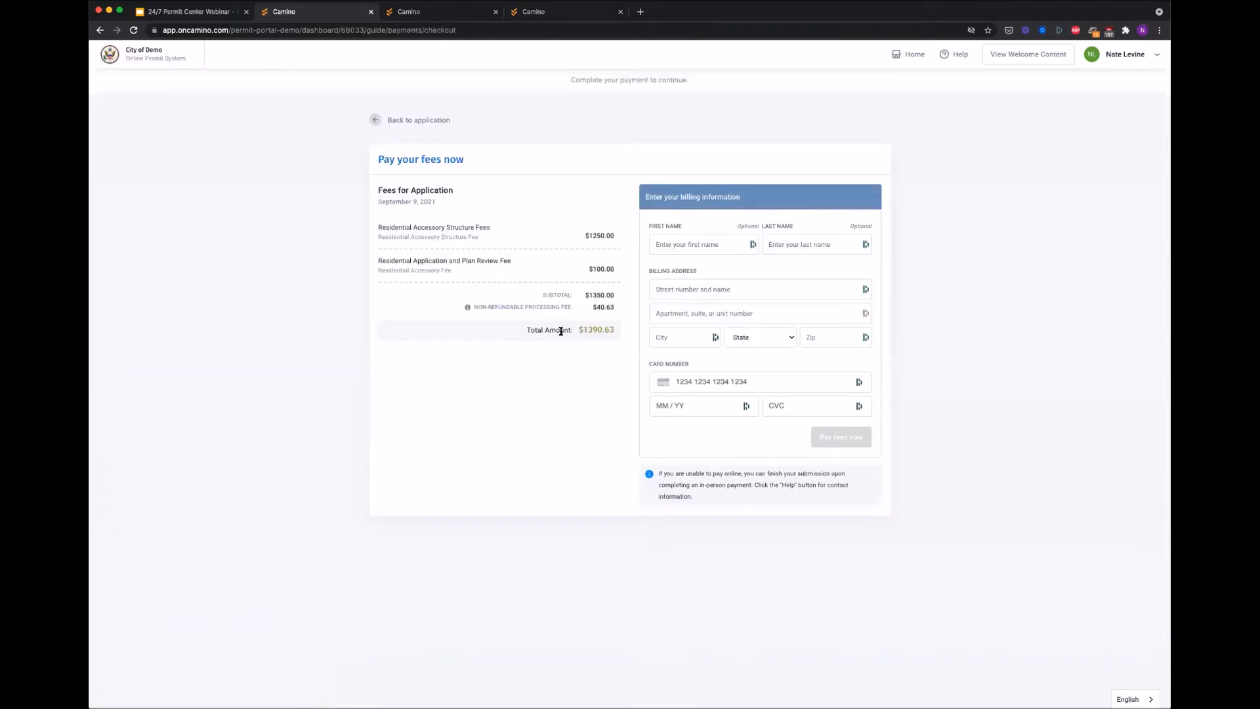
click(376, 118)
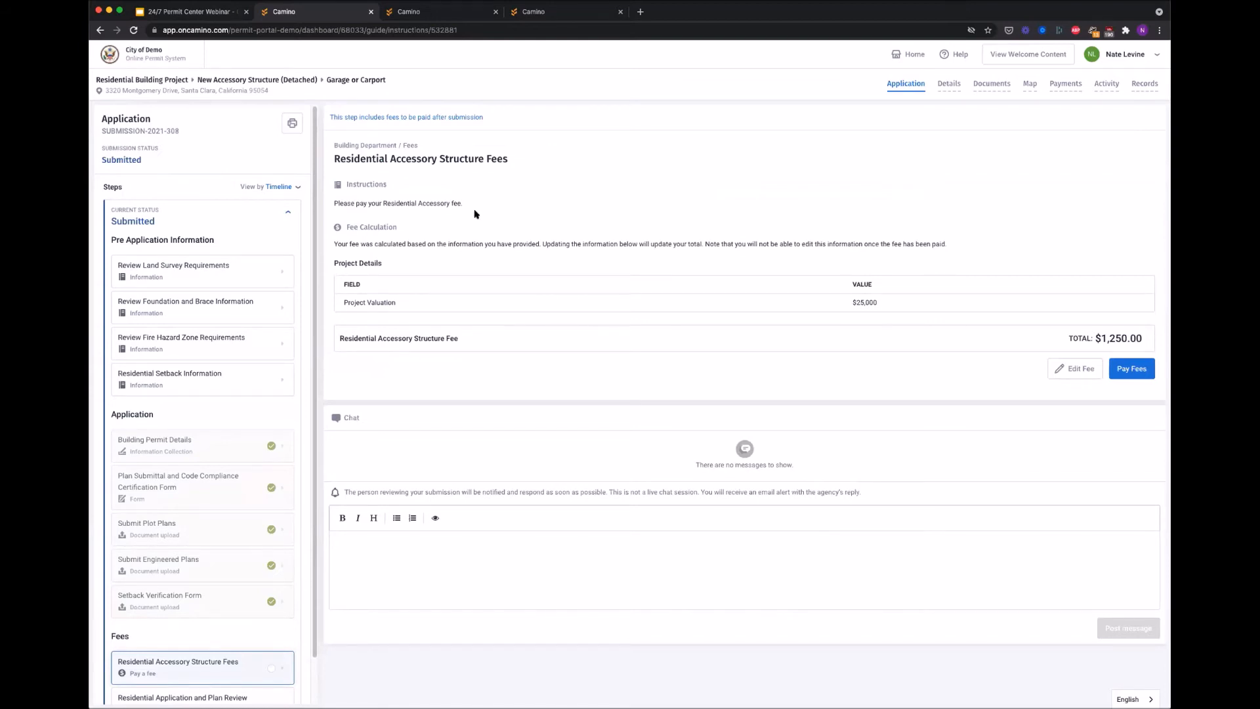
key(super+Tab)
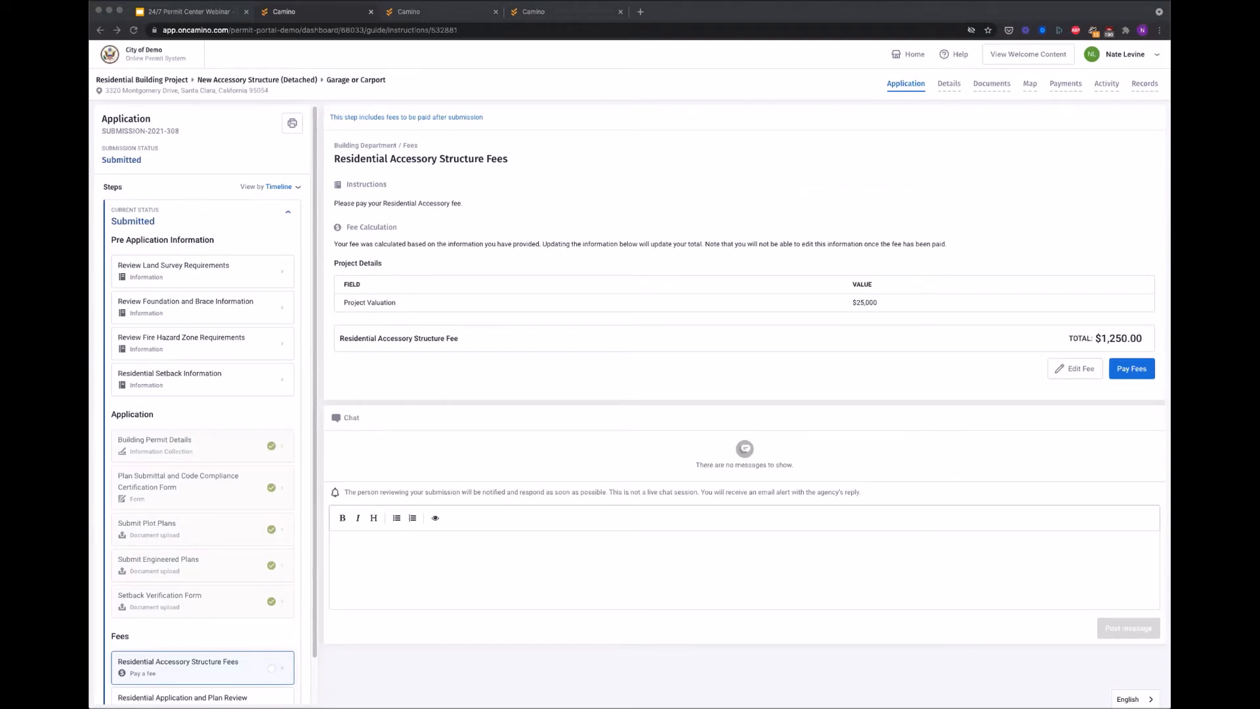
Step: Start a Charles County New Commercial Building application and confirm the pasted project address
click(582, 15)
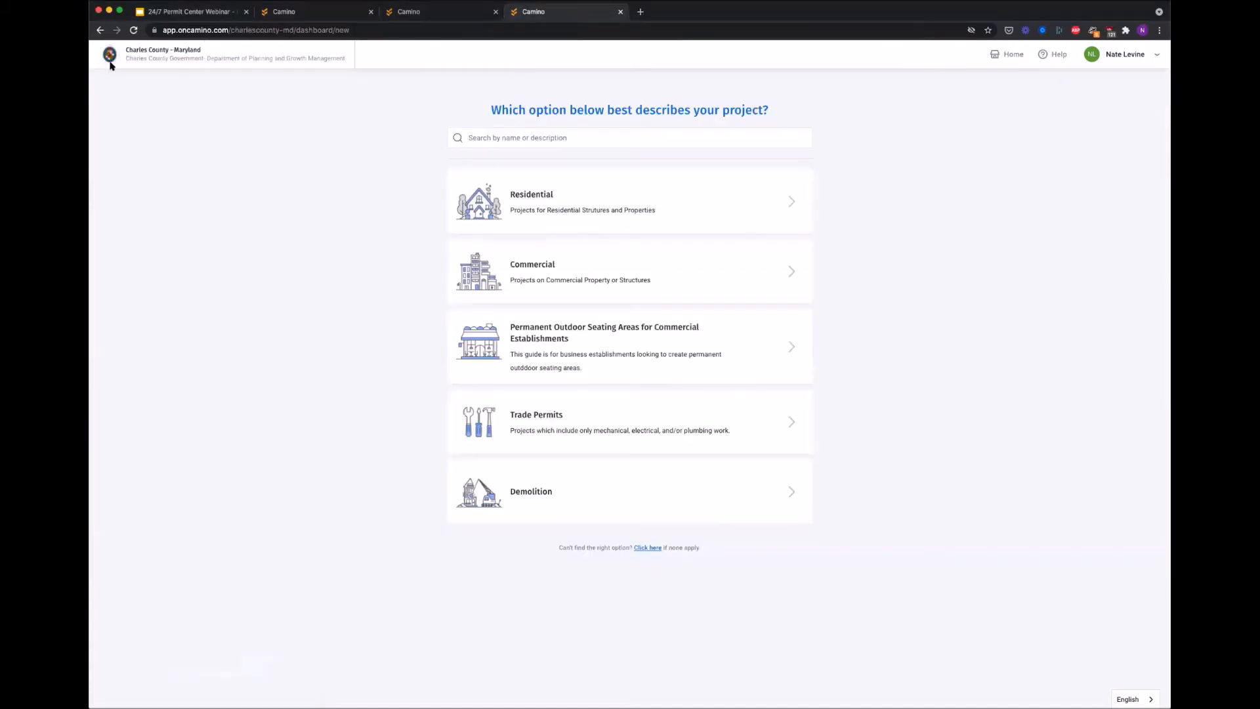
click(563, 270)
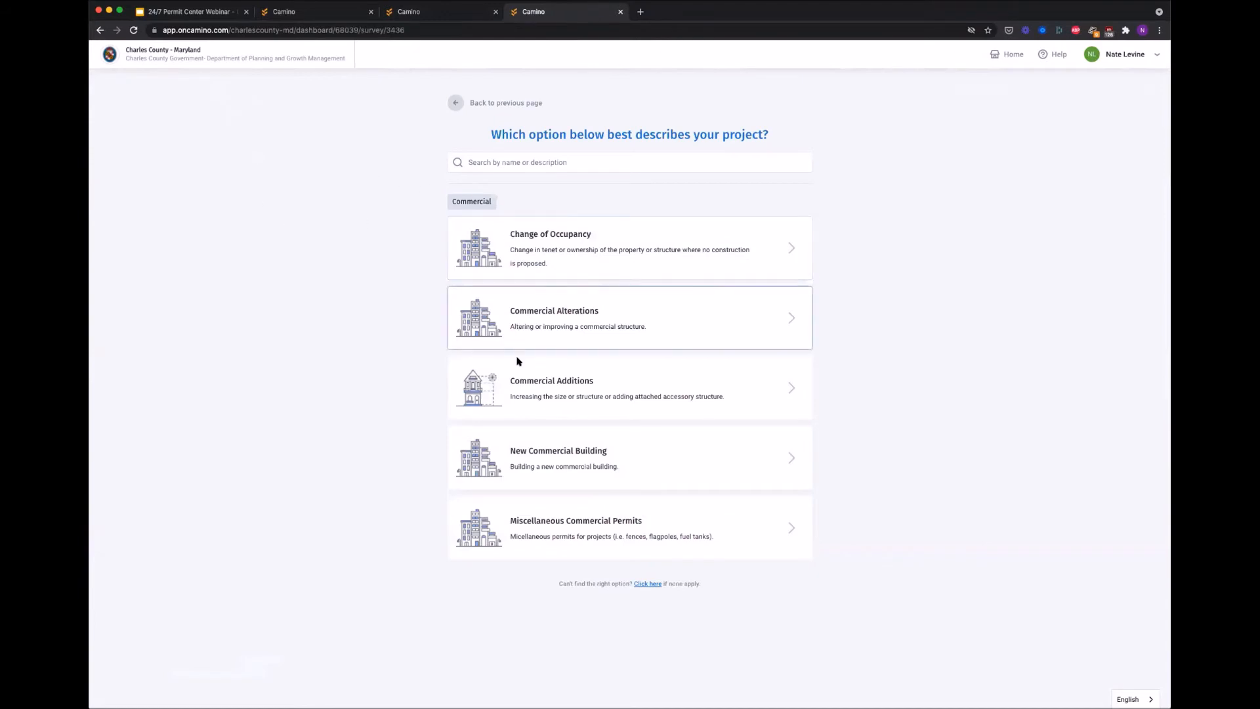
click(527, 458)
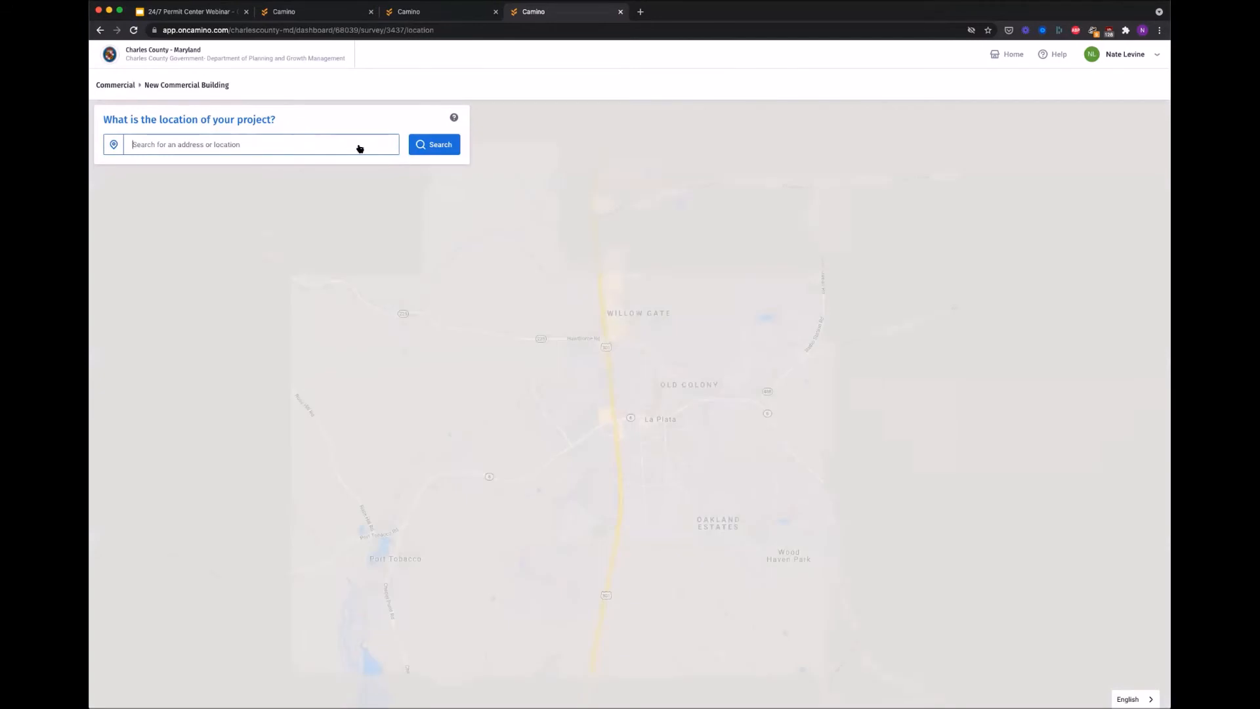
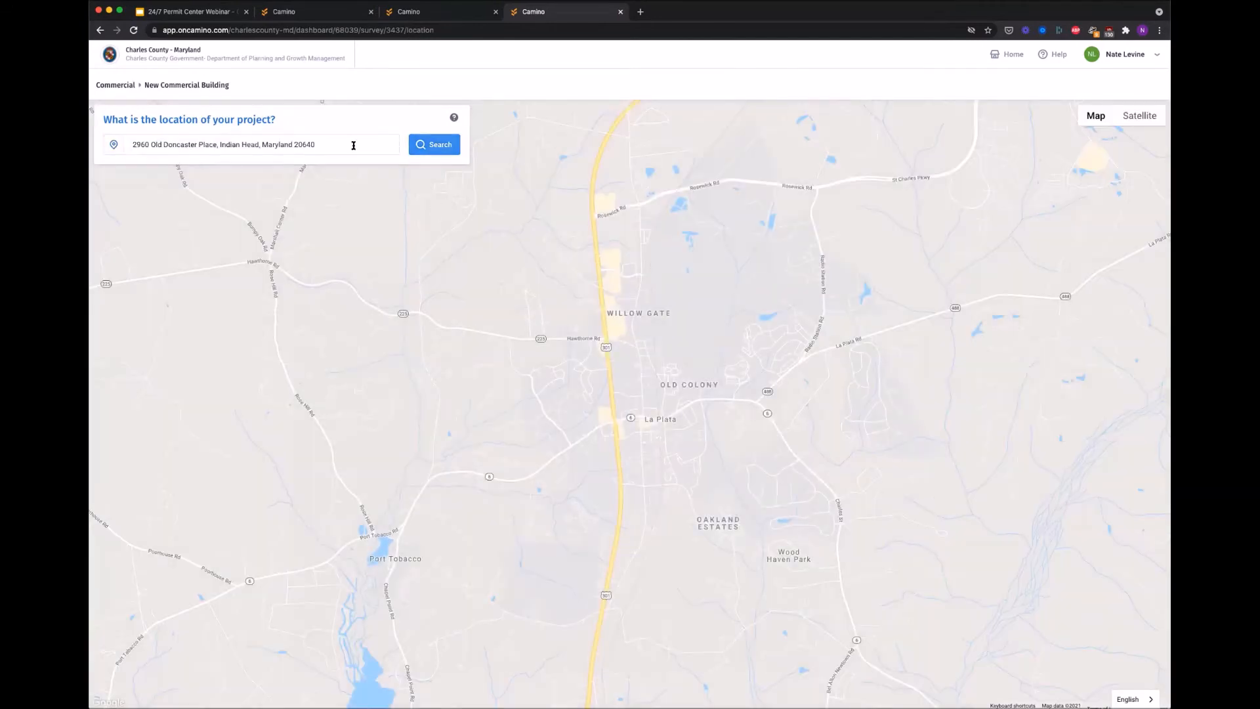
click(352, 144)
click(346, 177)
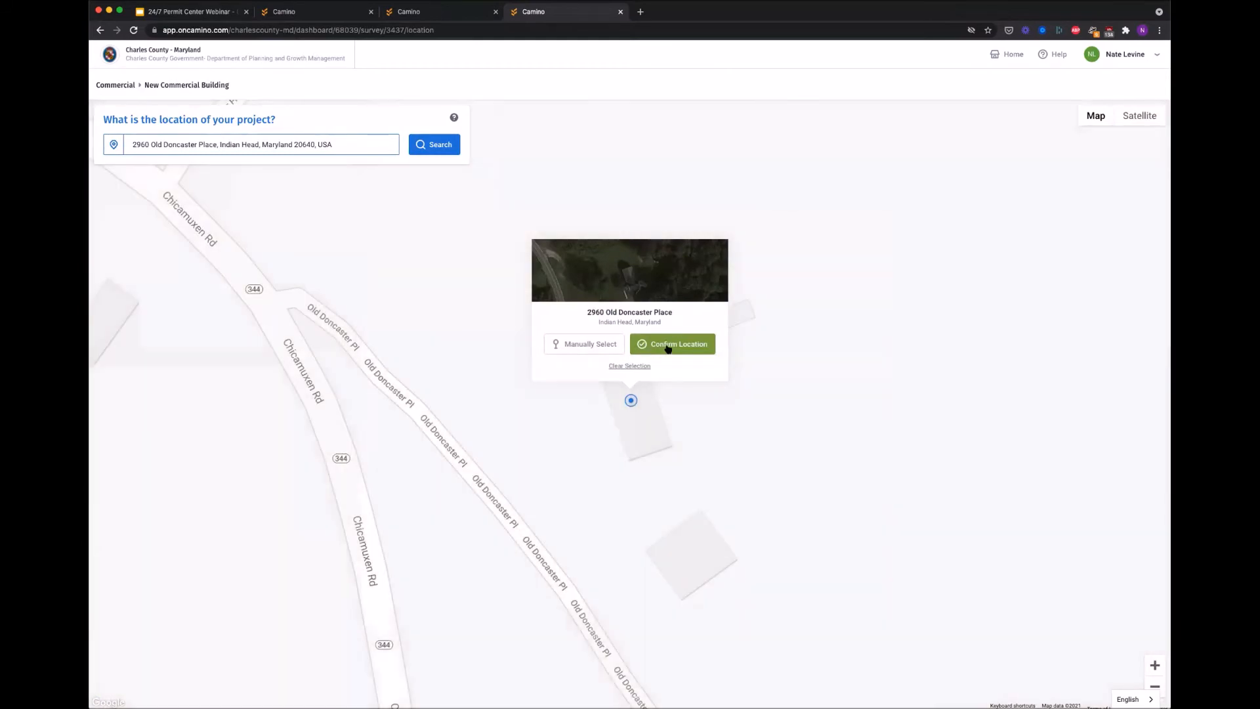
click(668, 347)
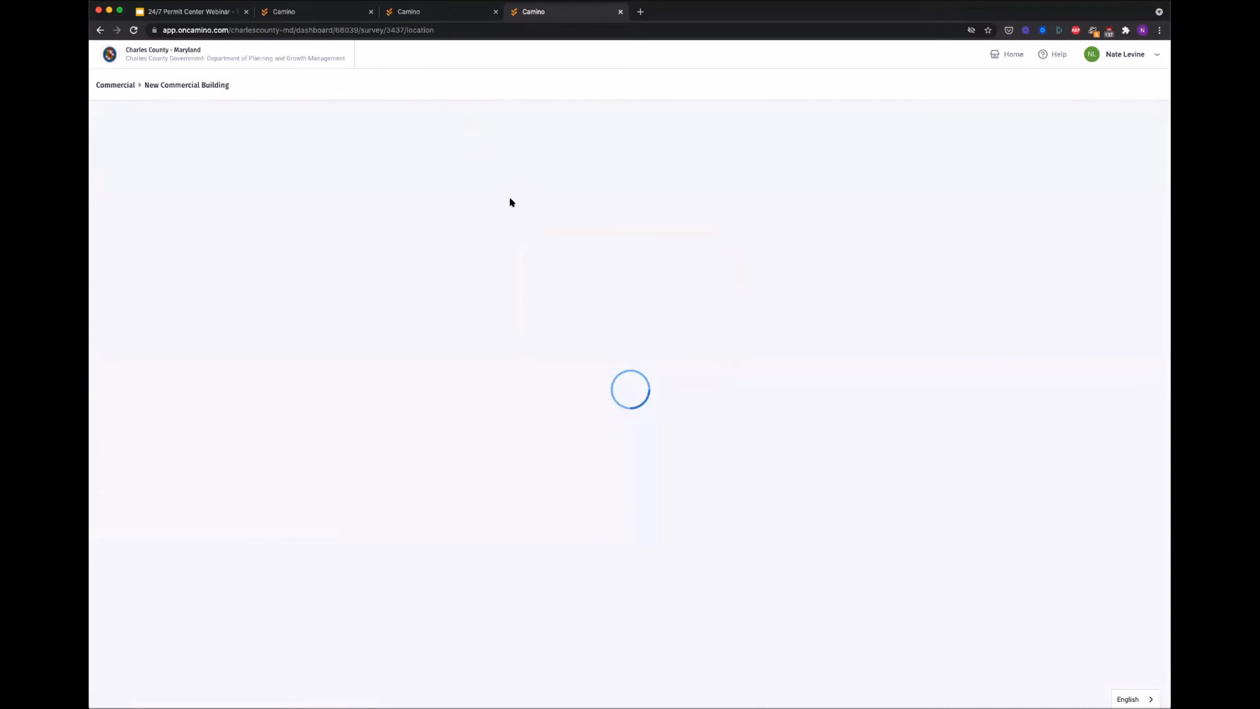
click(322, 18)
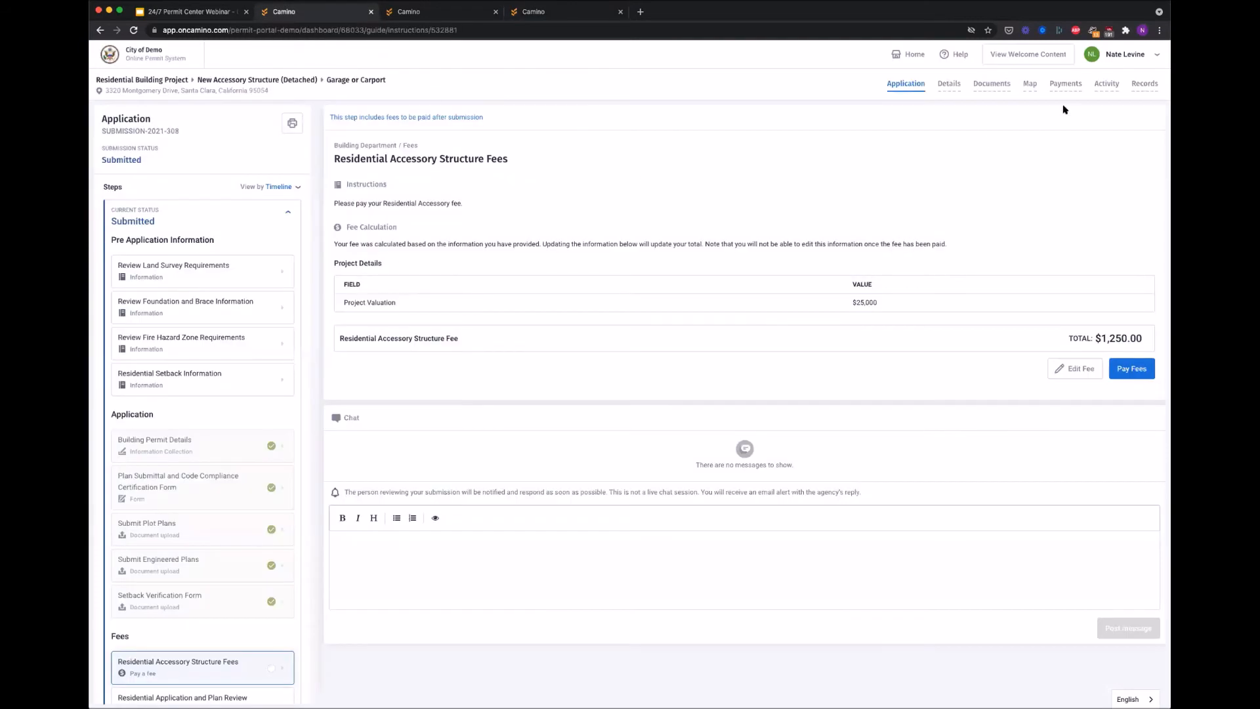
click(1036, 86)
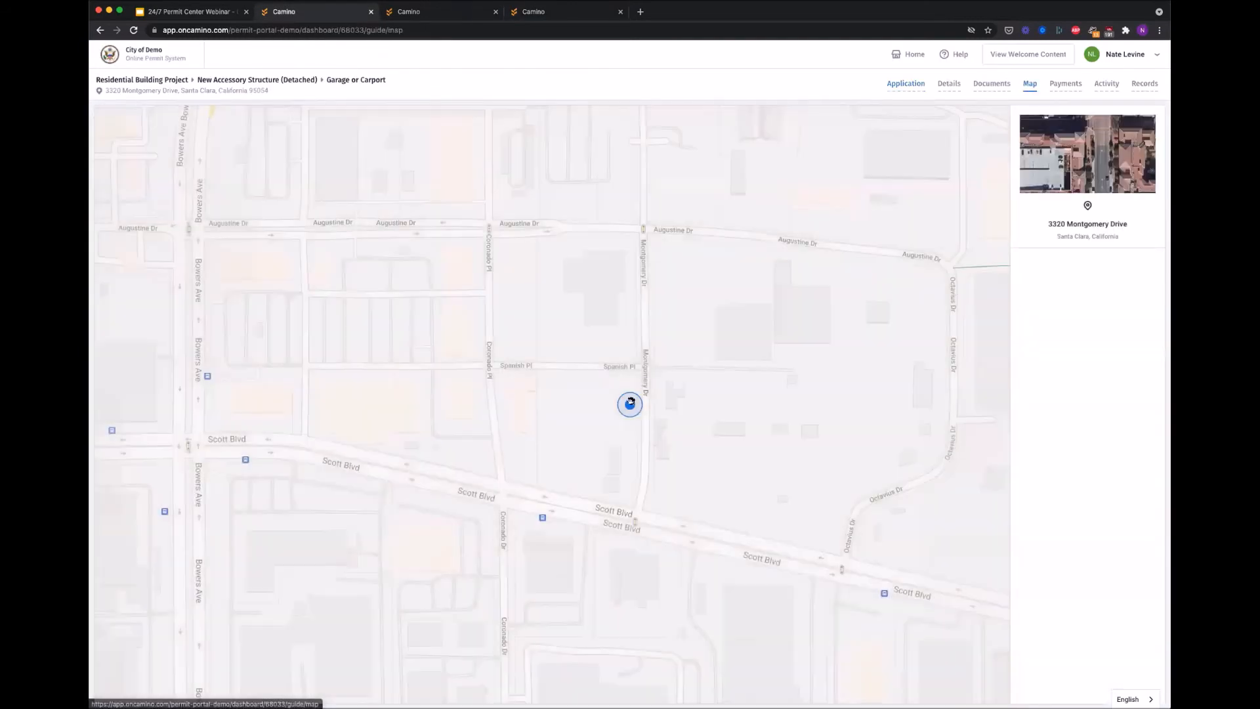
click(546, 12)
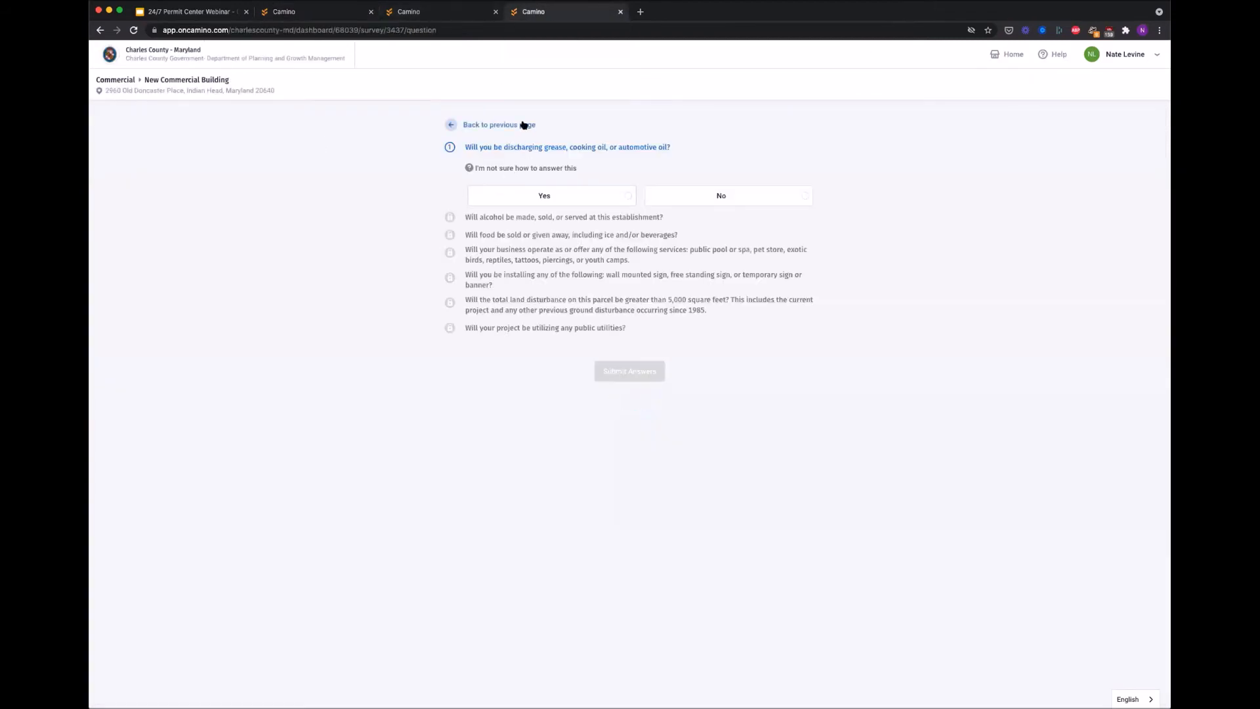
Step: Answer Yes to grease, alcohol, food, signage and land disturbance, No to pool/spa/pets, and choose Public Sewer Only
click(561, 195)
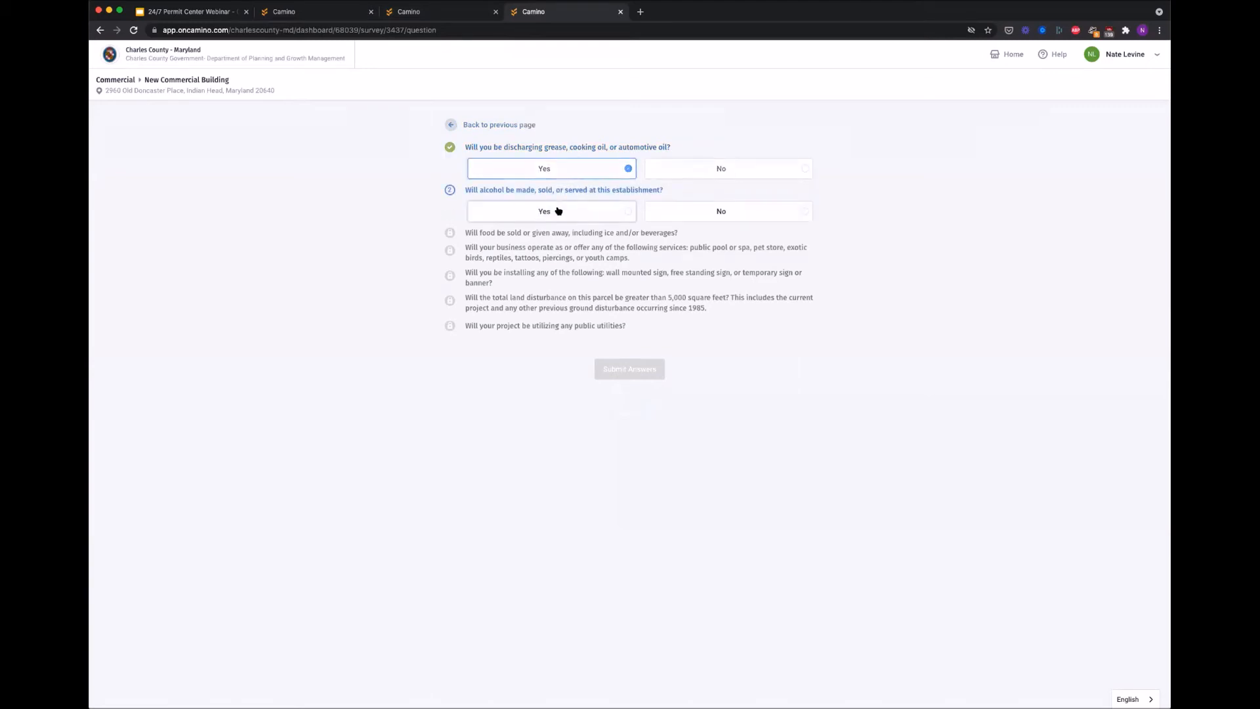
click(563, 216)
click(567, 279)
click(714, 335)
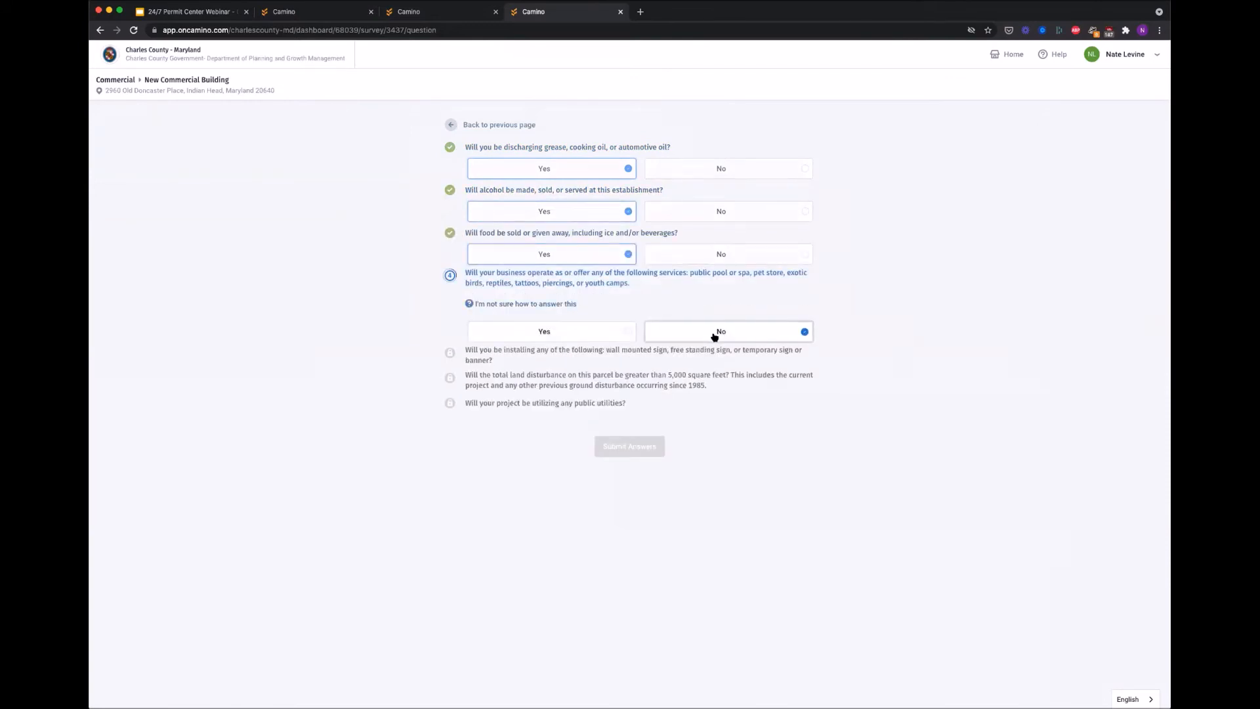
click(537, 362)
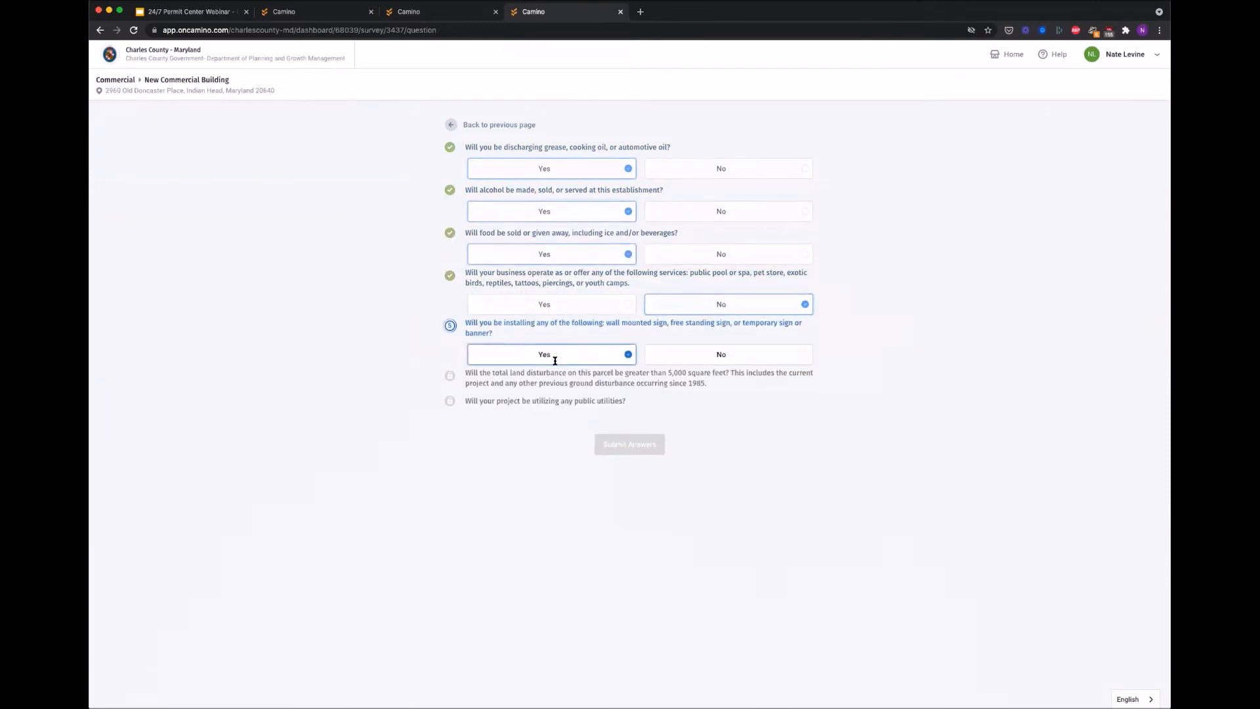
click(684, 404)
click(620, 447)
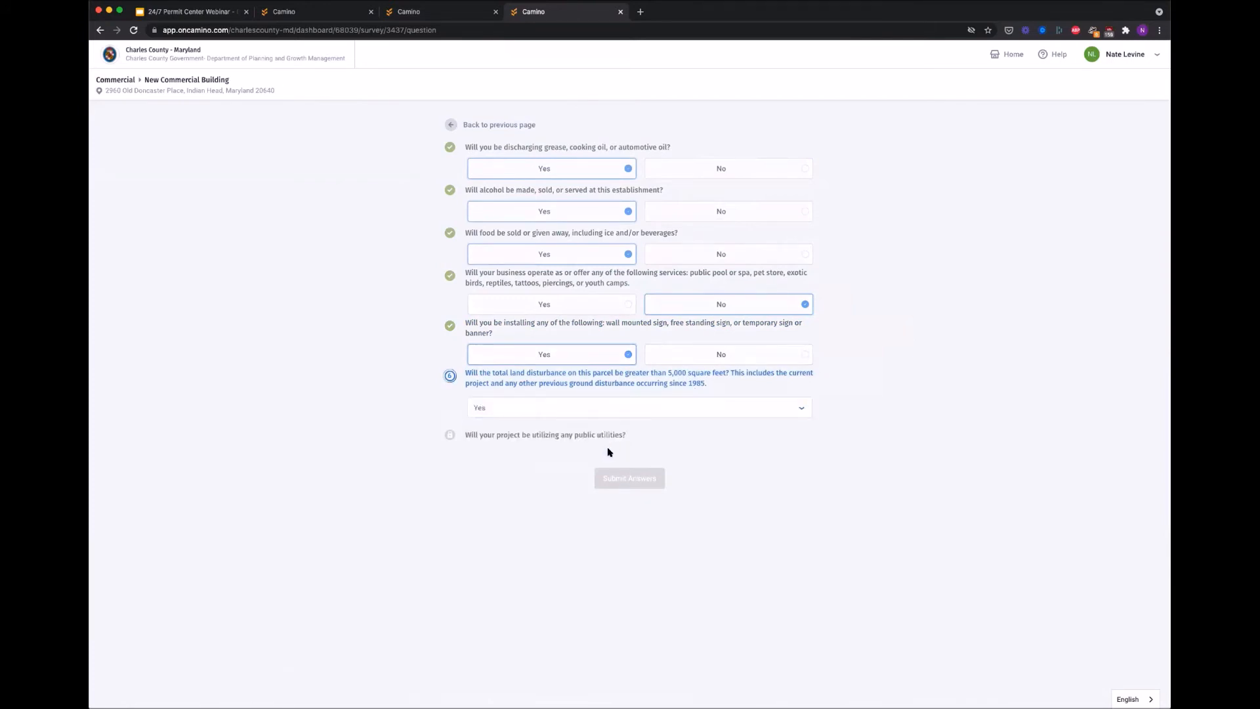
click(568, 460)
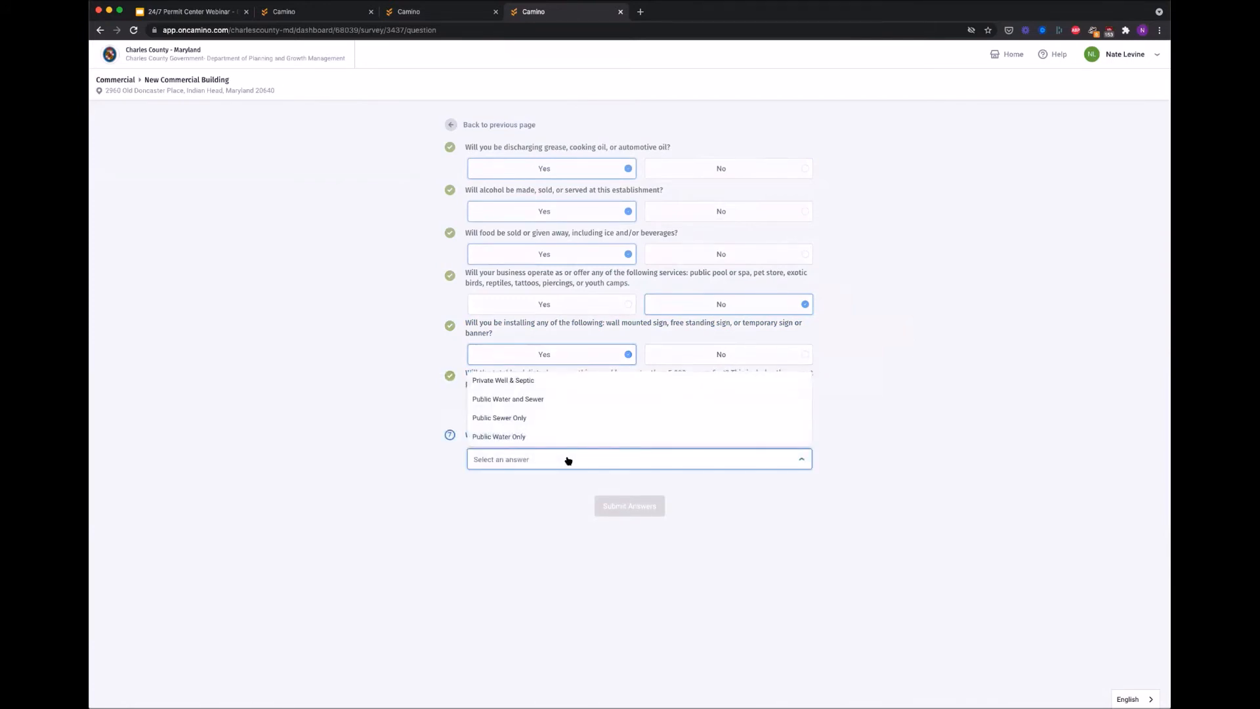
click(535, 420)
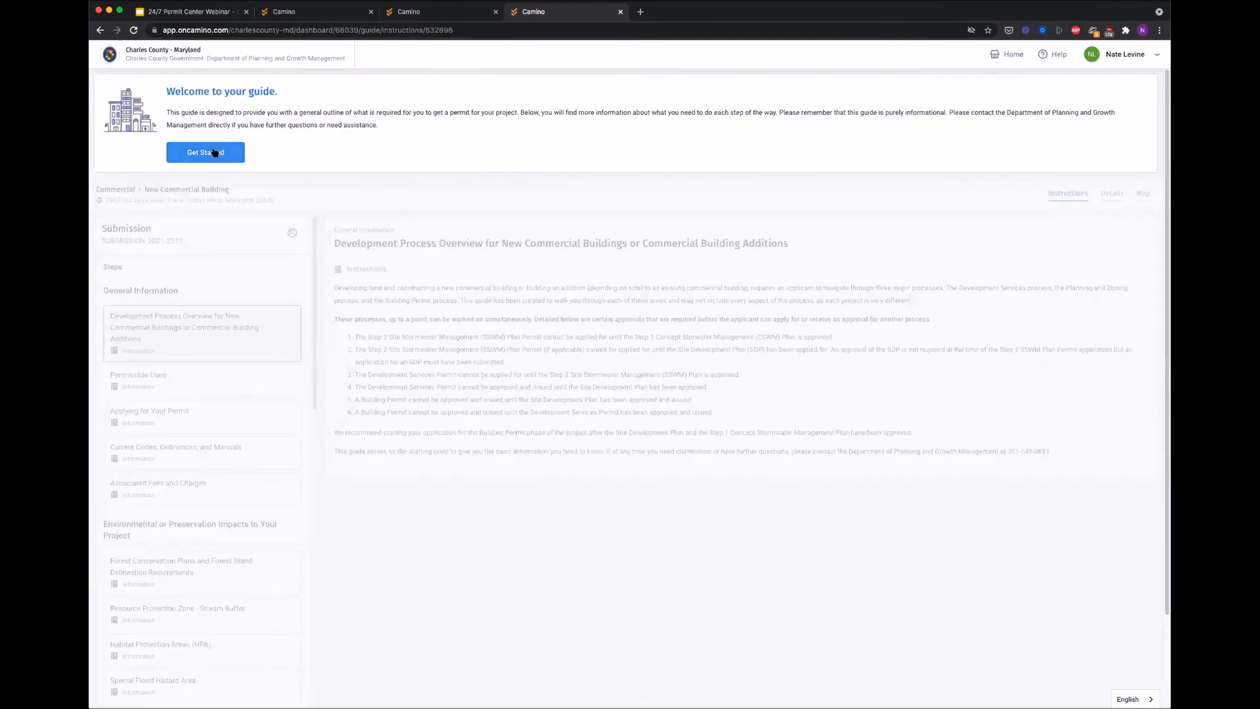
Step: Dismiss the welcome message, read Permissible Uses, and view the Habitat Protection Areas (HPA) guidance
click(205, 153)
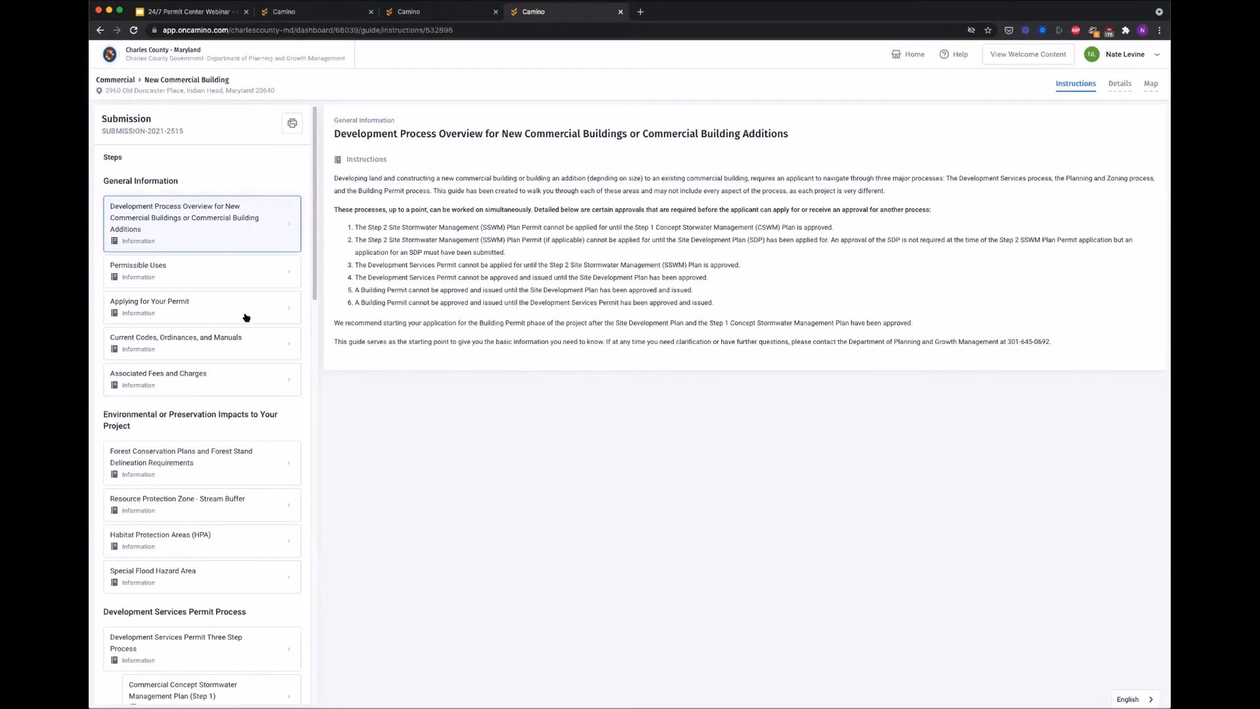
scroll(240, 334, down, 20)
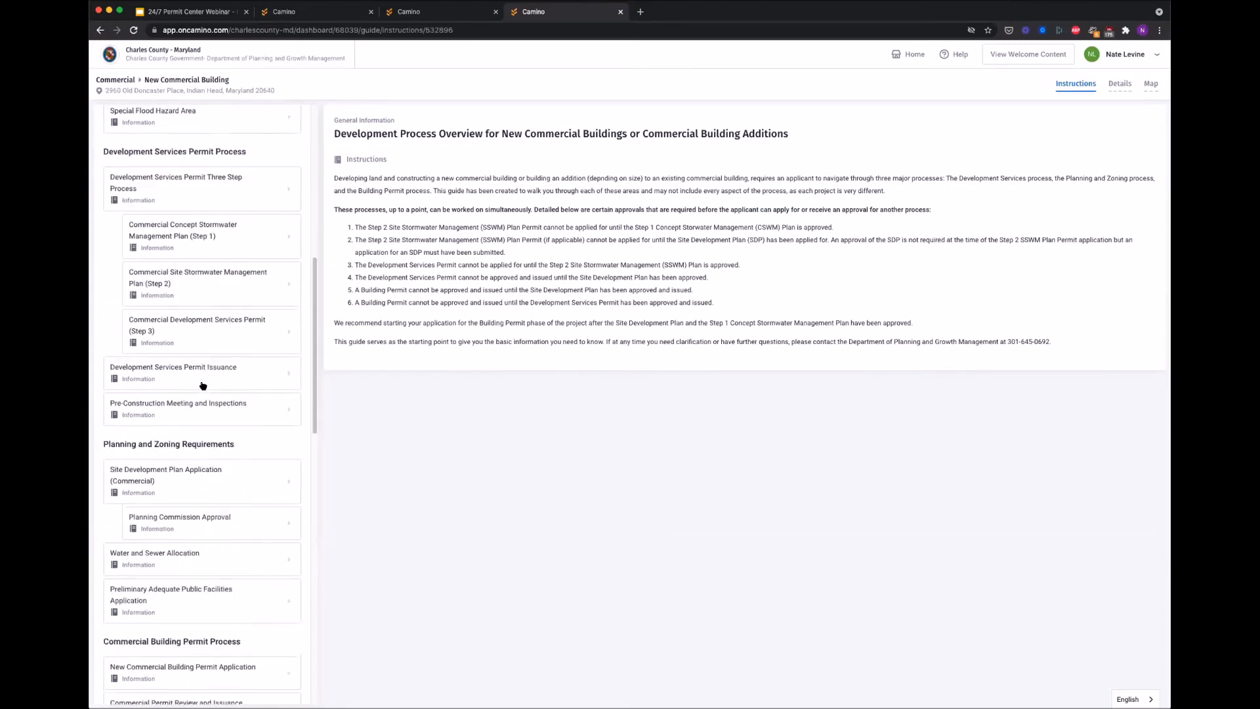
scroll(203, 385, up, 20)
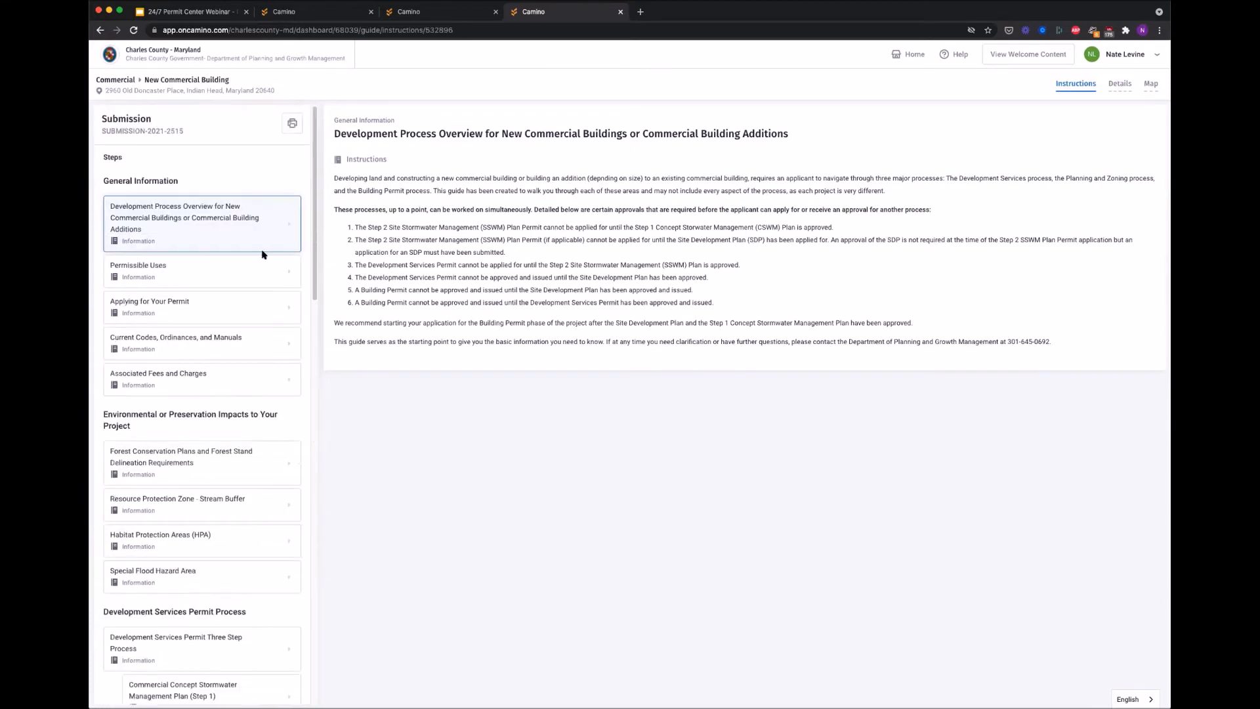
click(248, 270)
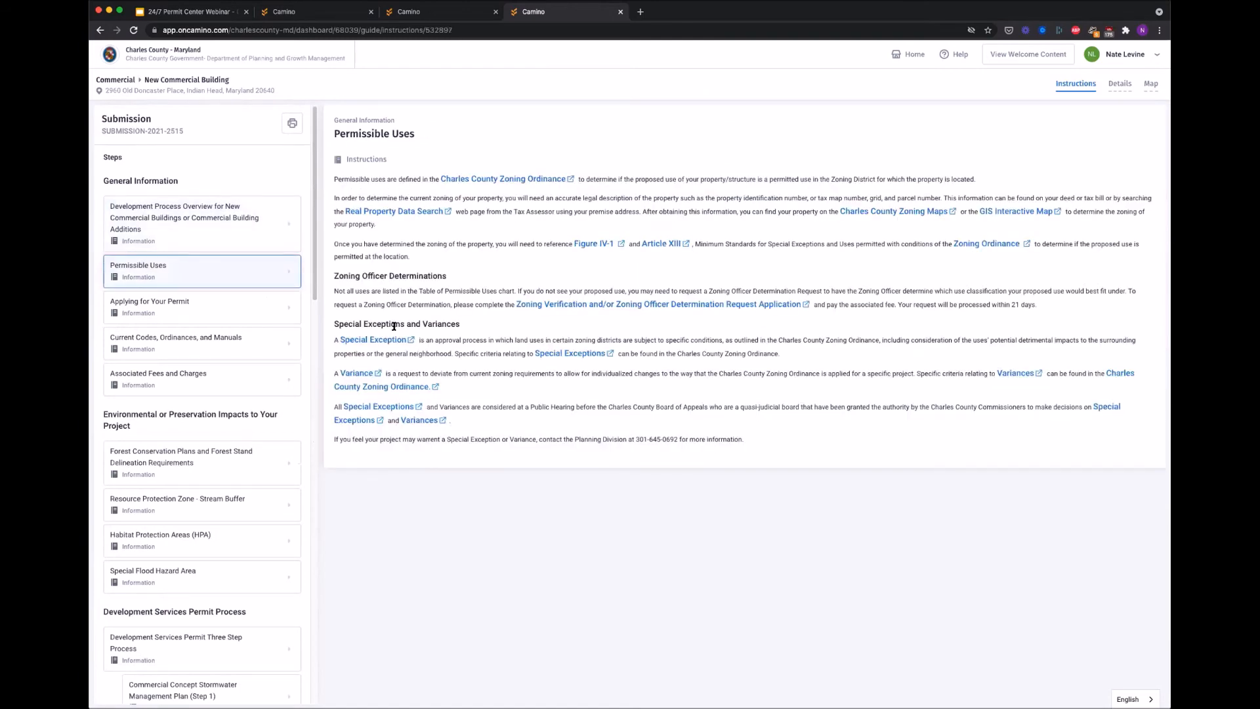
scroll(207, 325, down, 2)
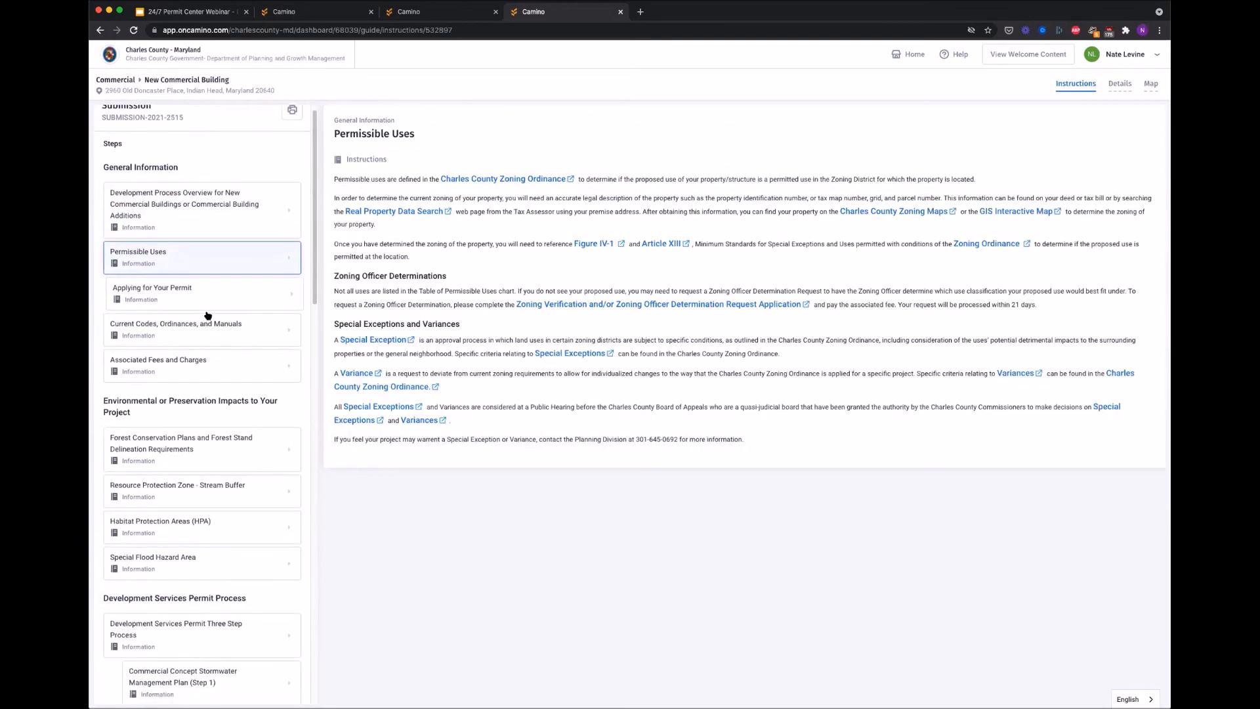
scroll(209, 332, down, 3)
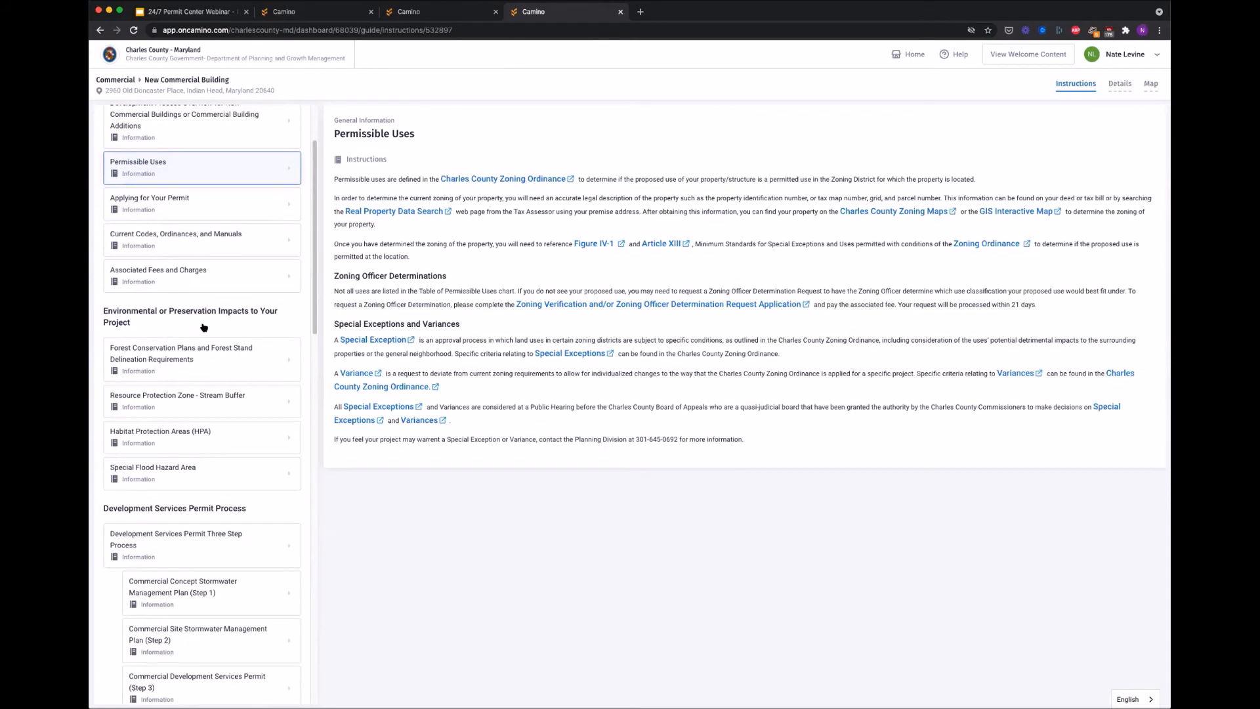
click(201, 436)
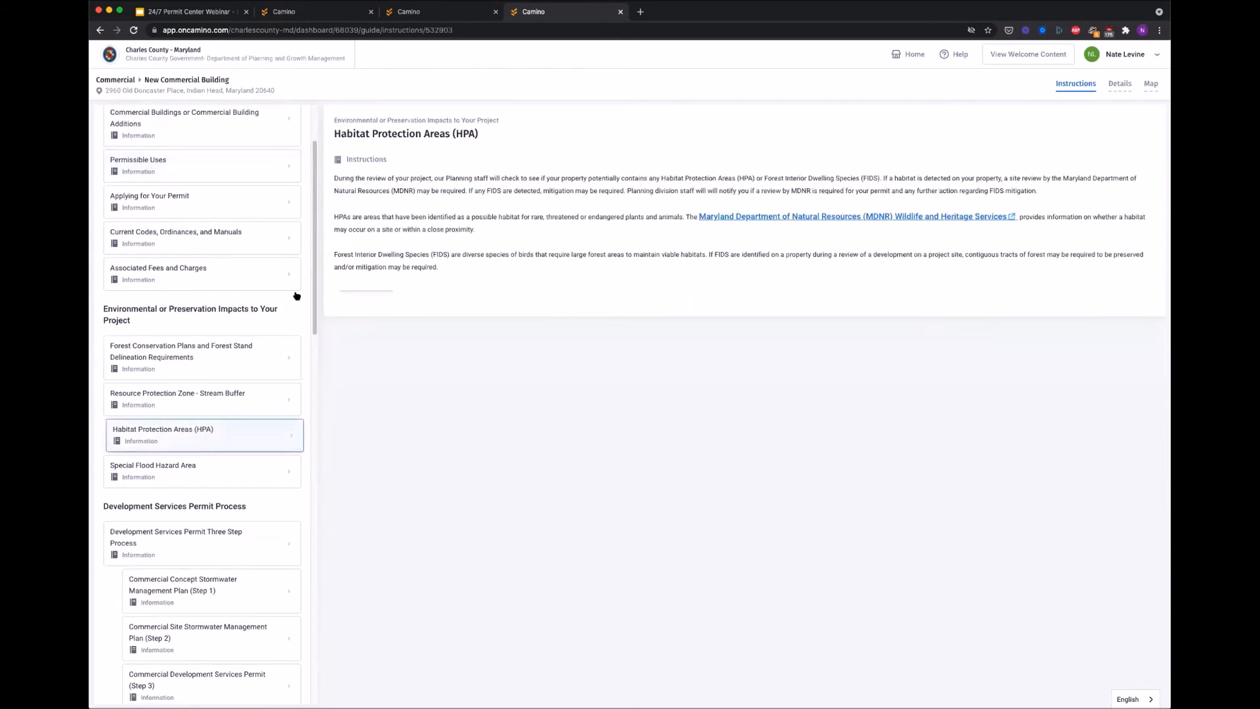
Step: Read the Special Flood Hazard Area guidance, then return to the garage application SUBMISSION-2021-308
click(238, 467)
scroll(217, 378, down, 5)
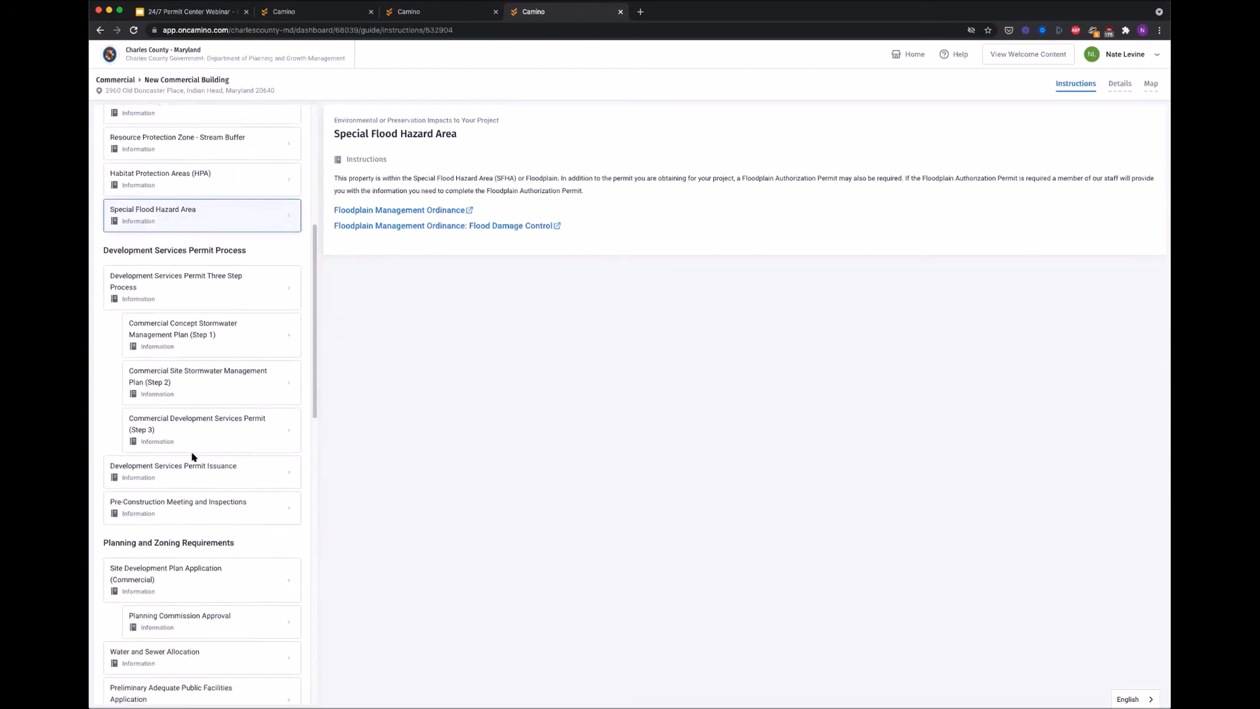
scroll(193, 482, down, 1)
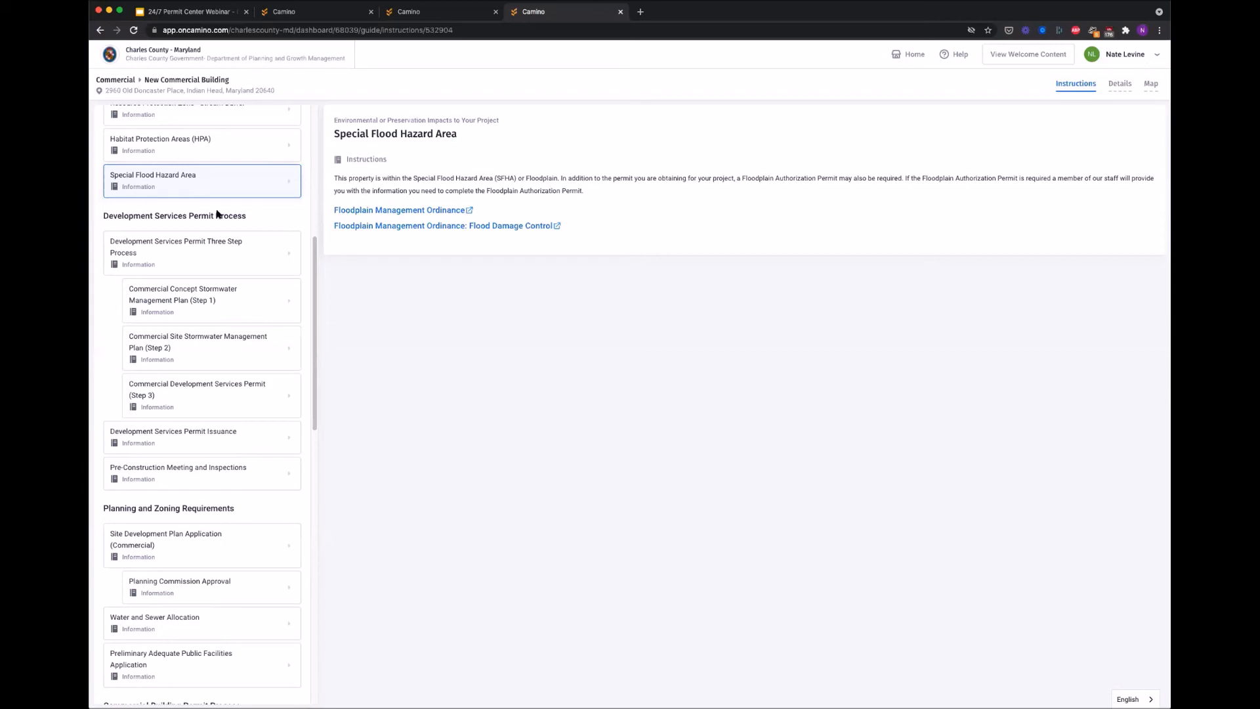
click(426, 12)
key(ctrl+shift+Tab)
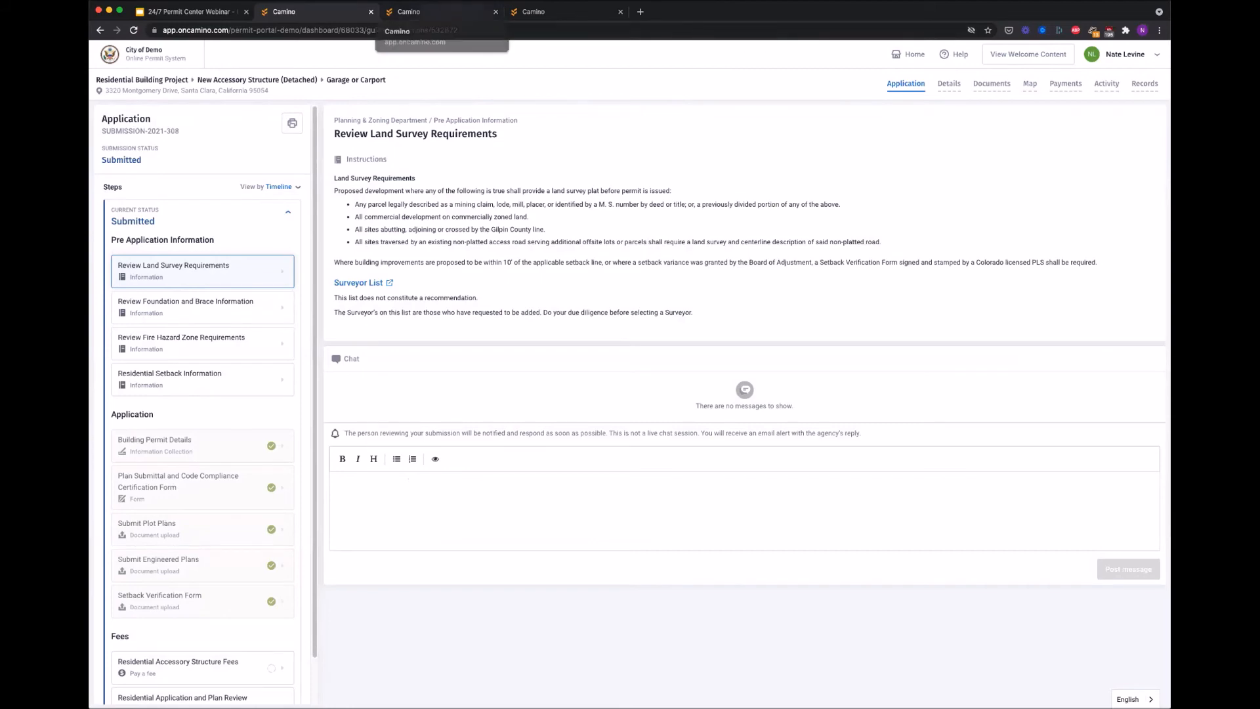
Step: Switch the admin workspace to City of Demo and open submission SUBMISSION-2021-308 from its list
click(449, 8)
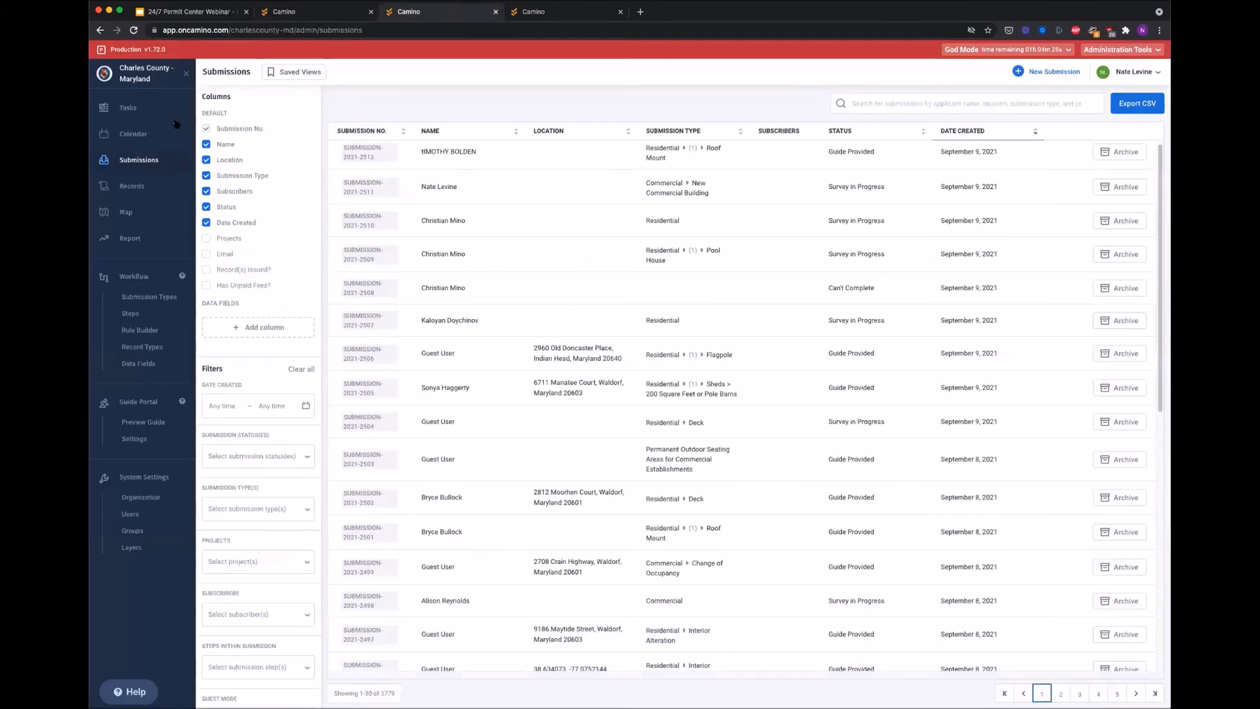
click(1133, 72)
click(1109, 113)
scroll(637, 353, down, 20)
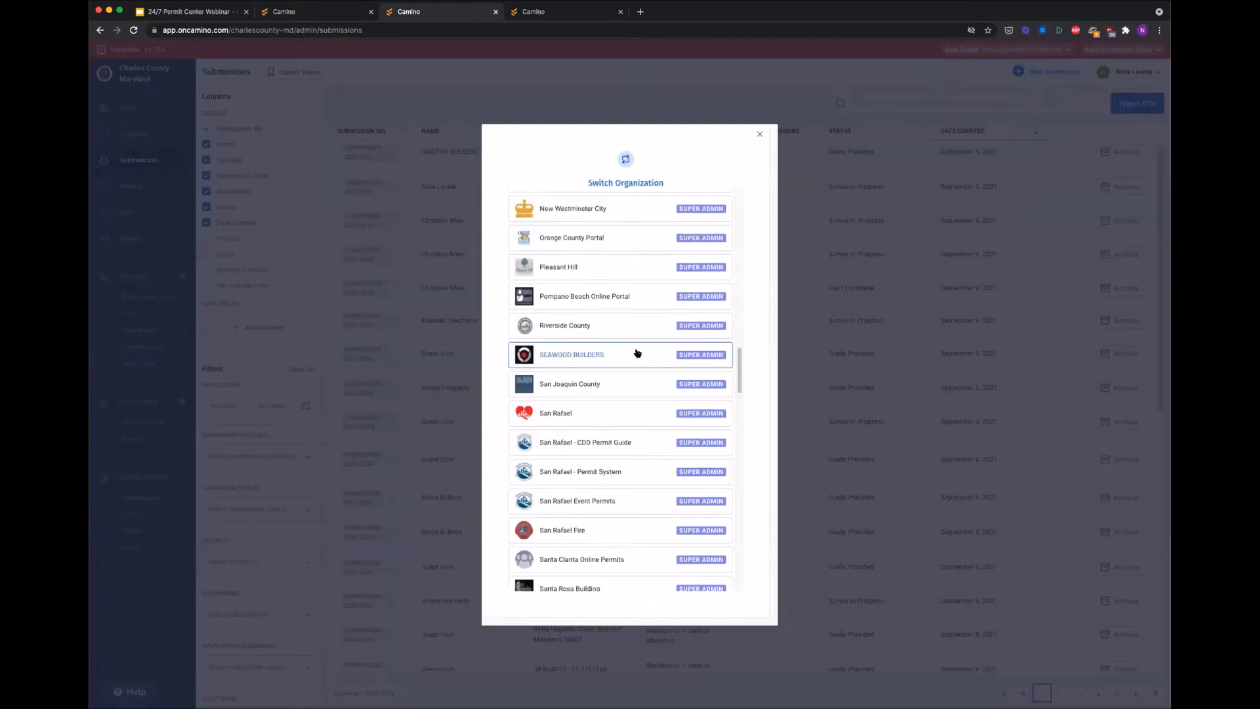
scroll(635, 356, down, 15)
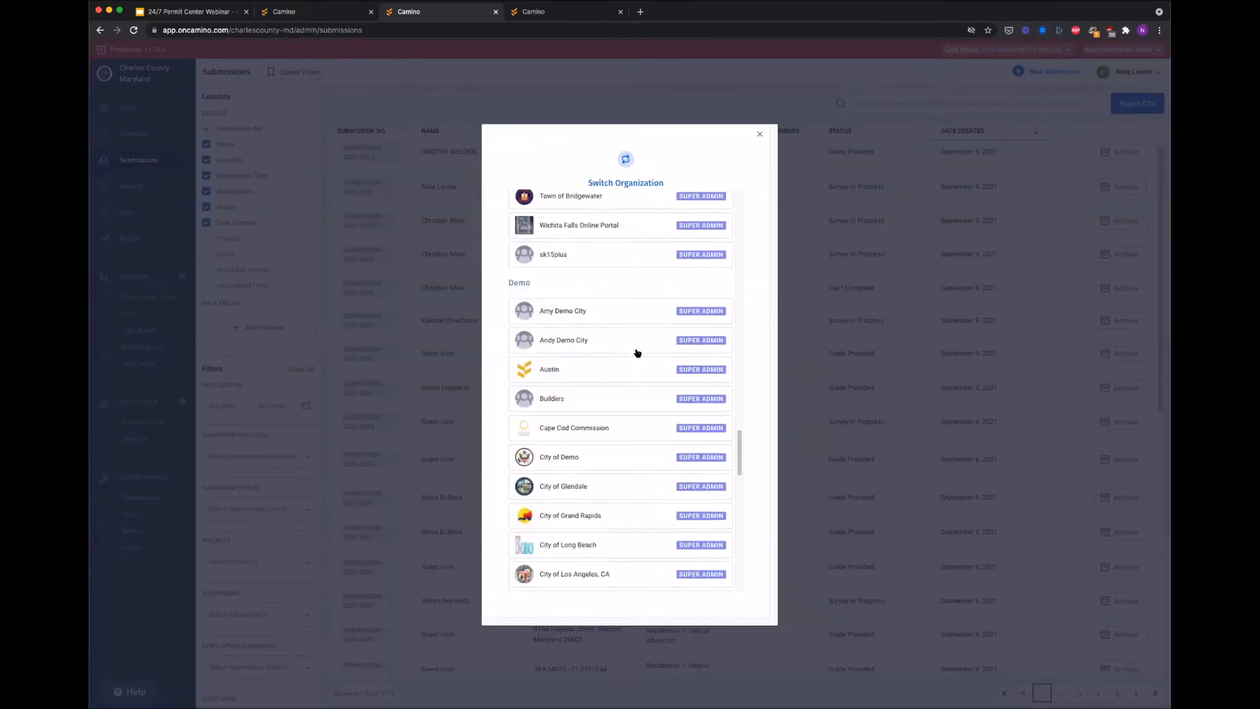
scroll(633, 359, down, 8)
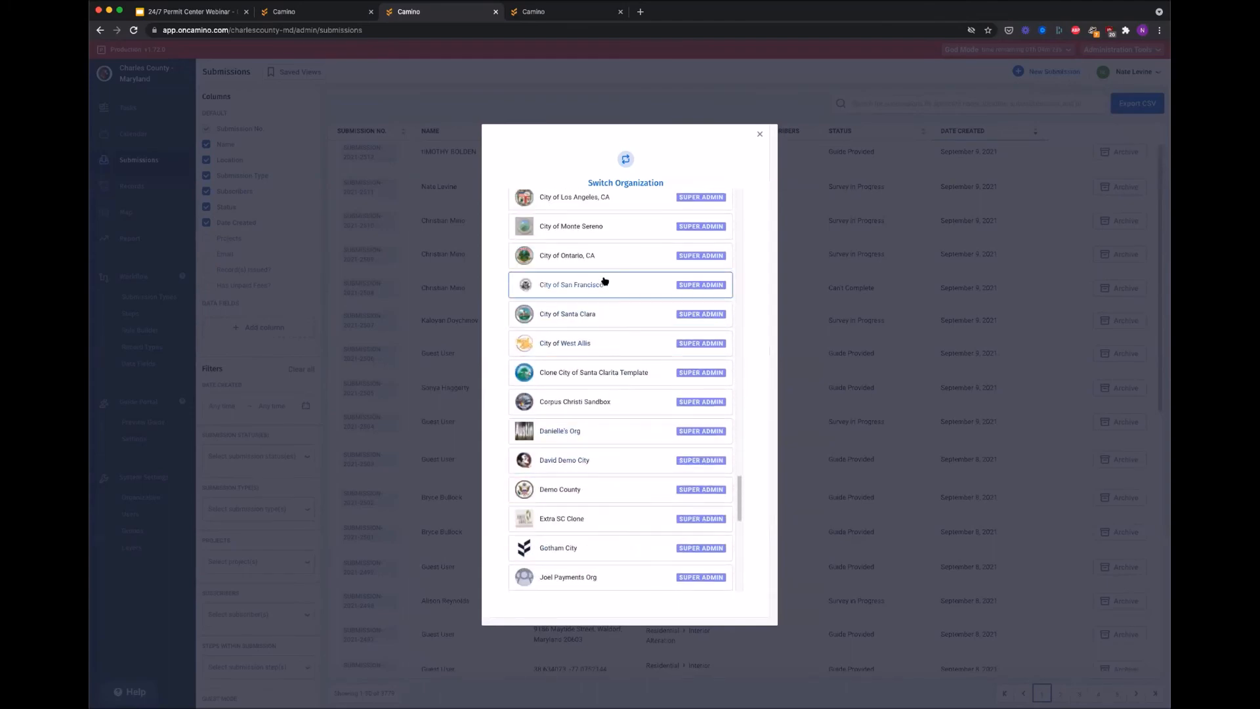
scroll(603, 281, up, 3)
scroll(602, 281, up, 3)
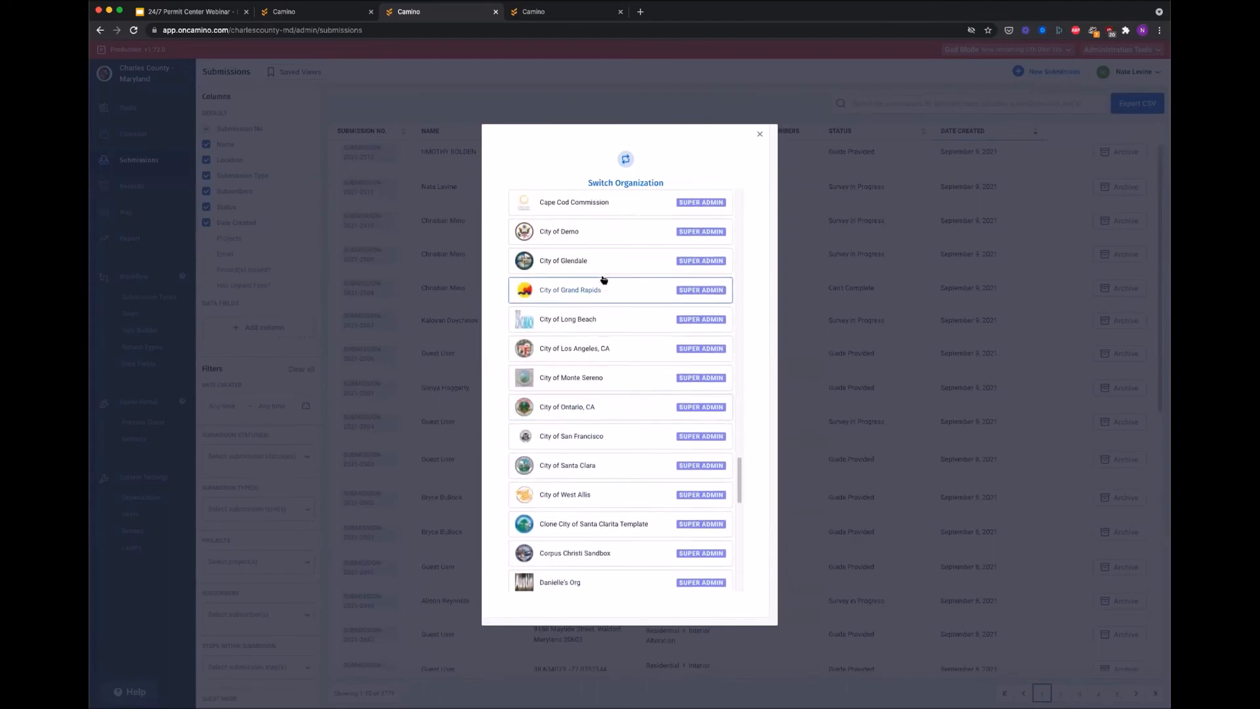
click(607, 238)
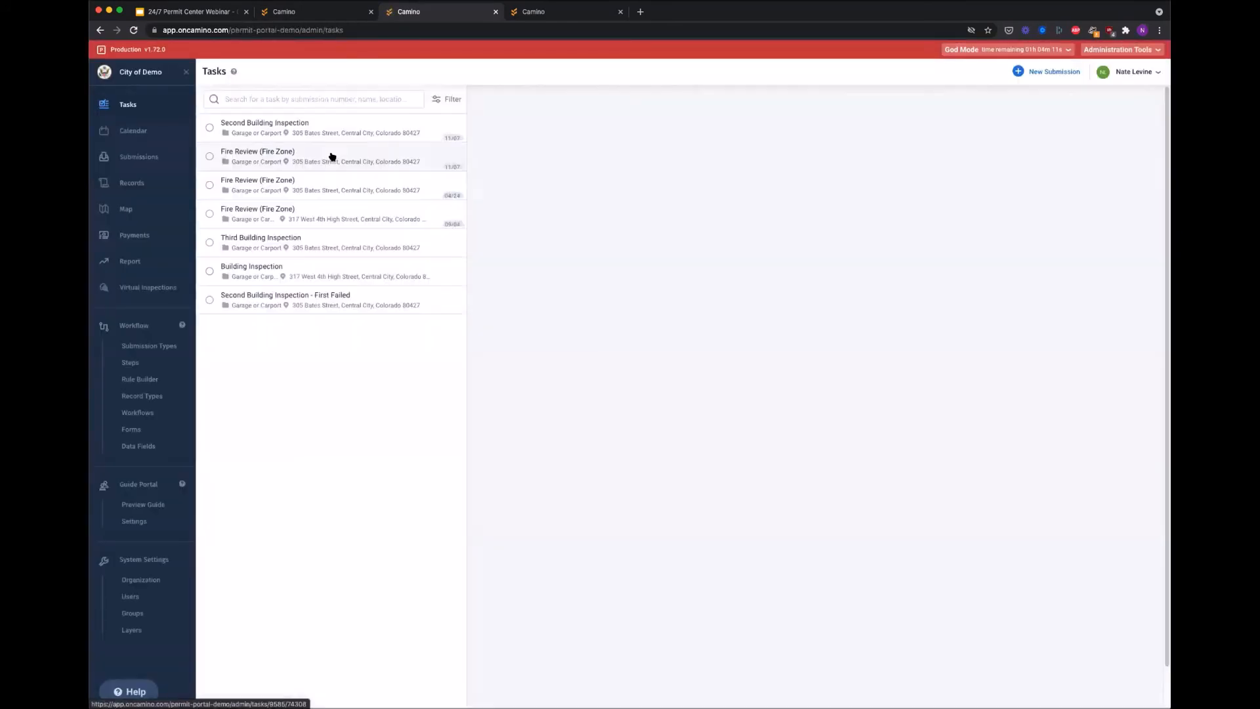
click(131, 158)
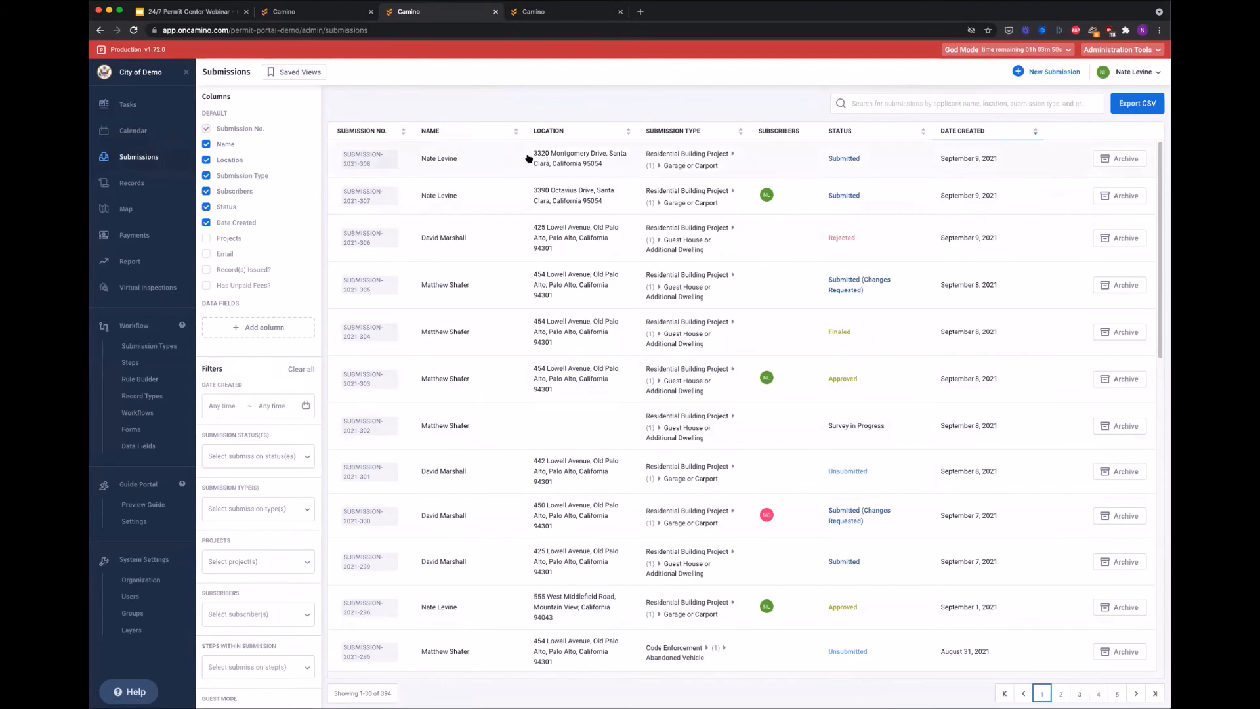
click(492, 160)
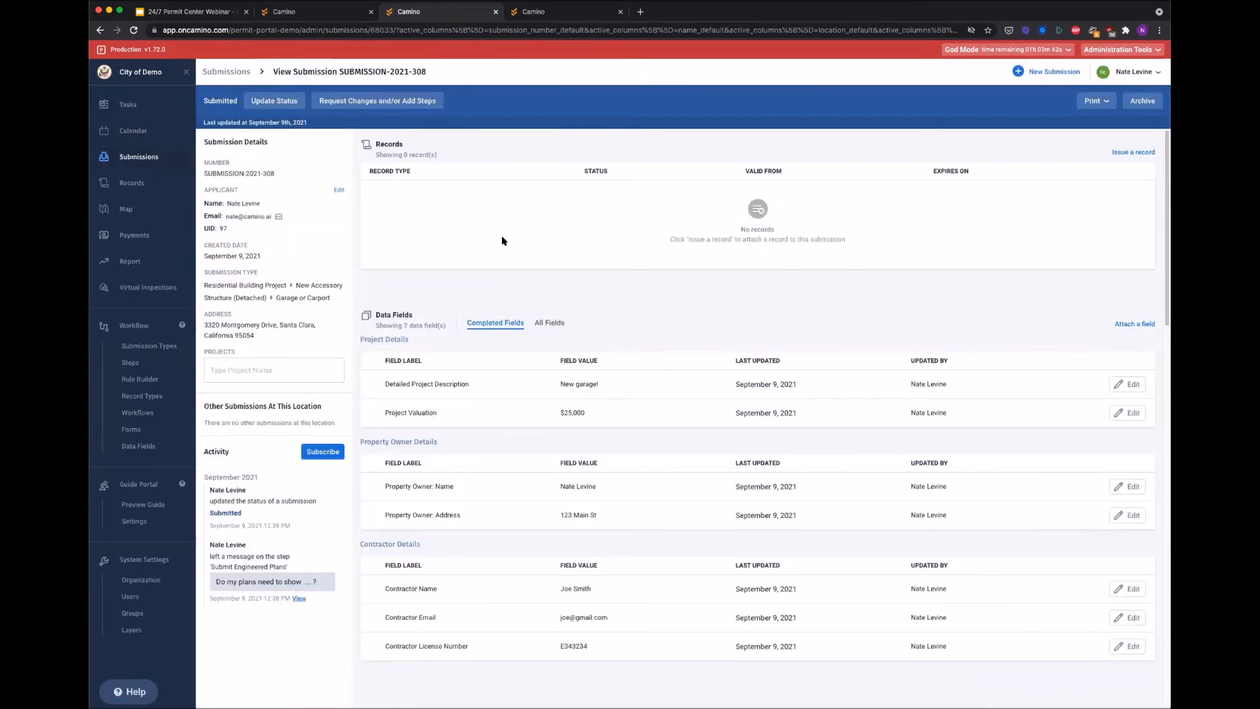
scroll(493, 248, down, 3)
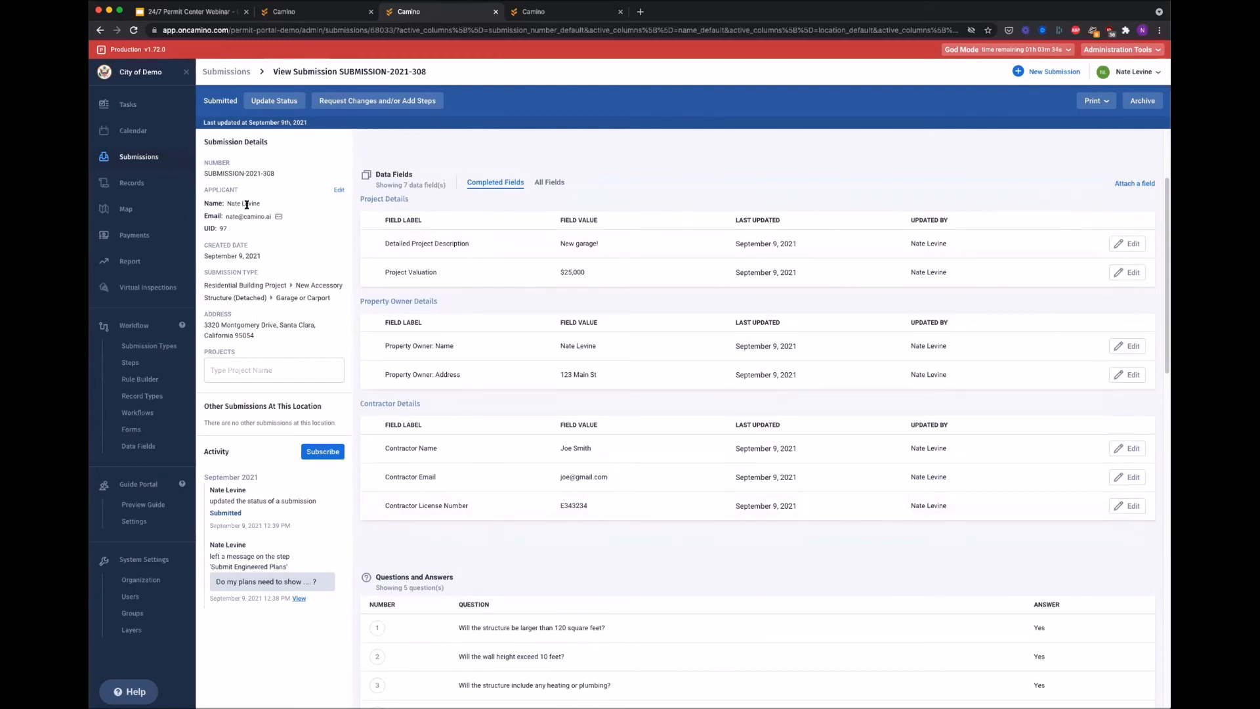
scroll(535, 377, down, 6)
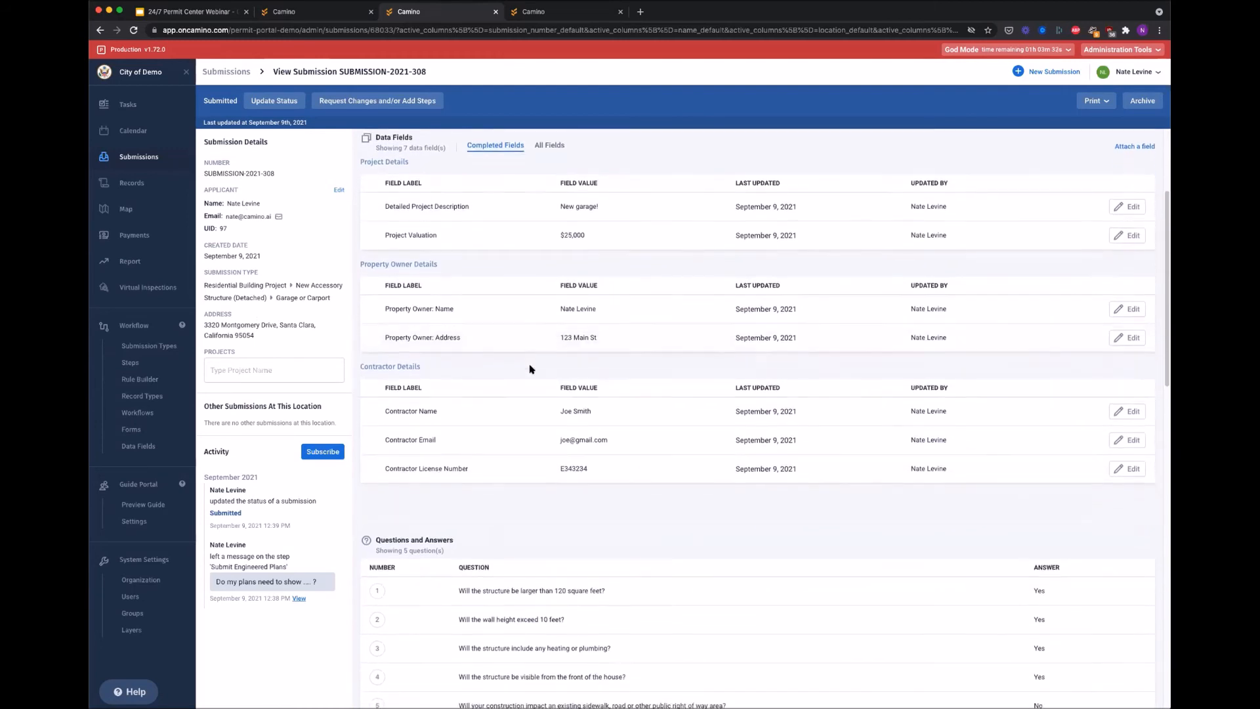
click(526, 401)
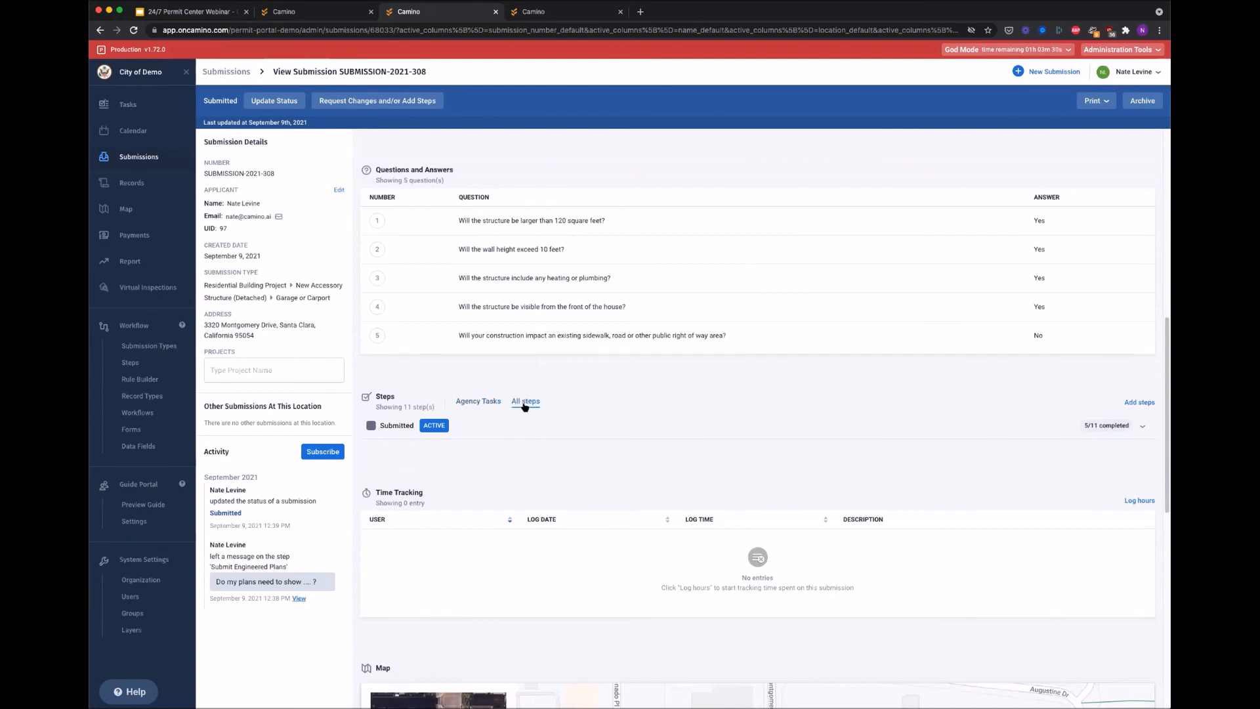
scroll(452, 483, down, 3)
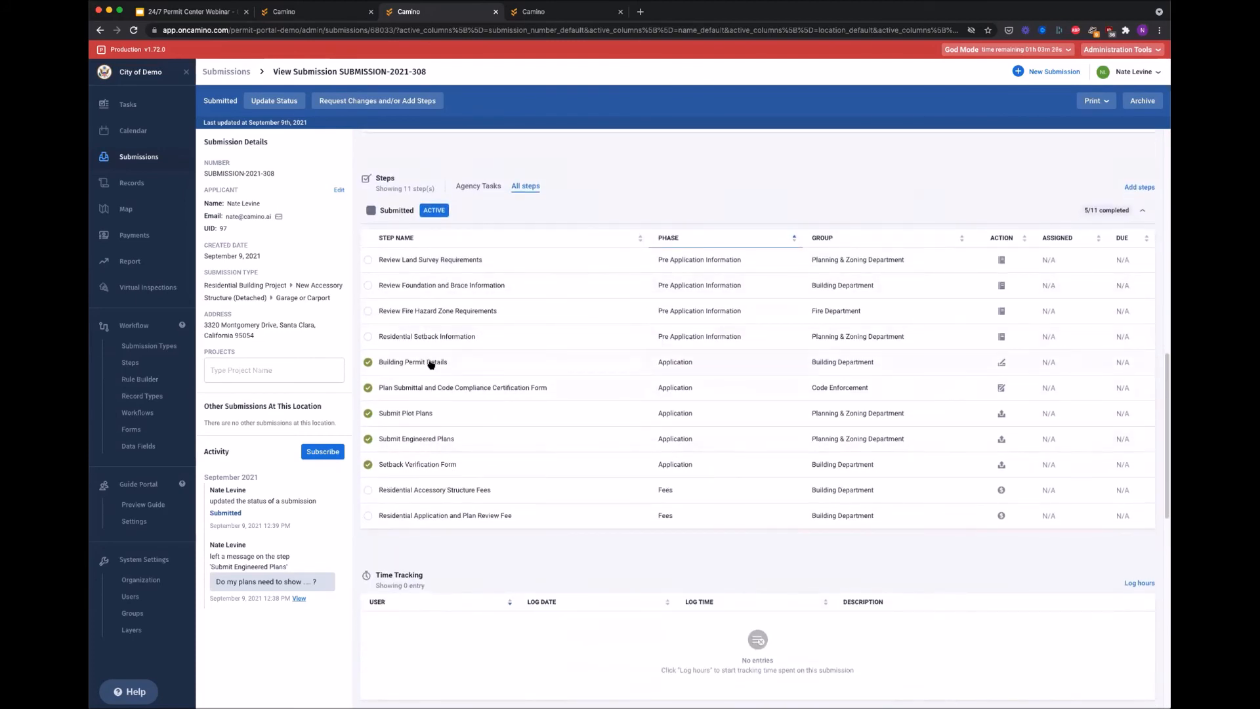
scroll(394, 448, down, 2)
scroll(394, 449, down, 7)
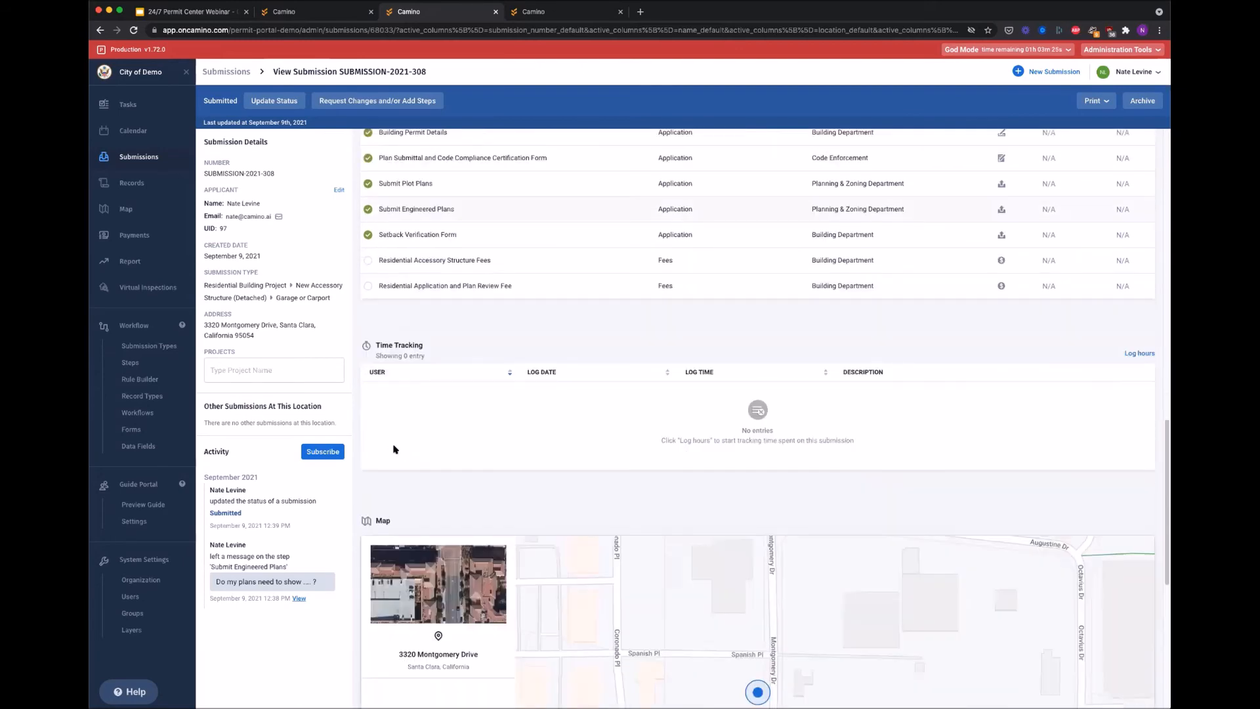
scroll(394, 449, down, 1)
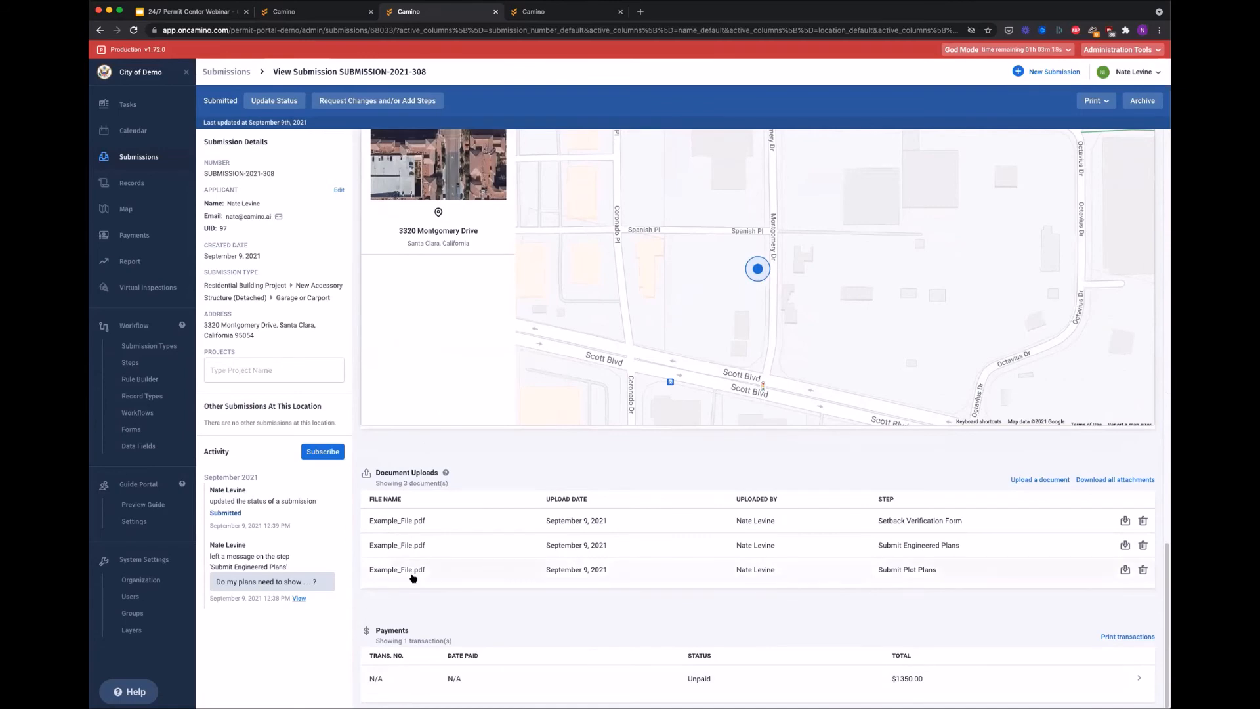
scroll(413, 576, up, 15)
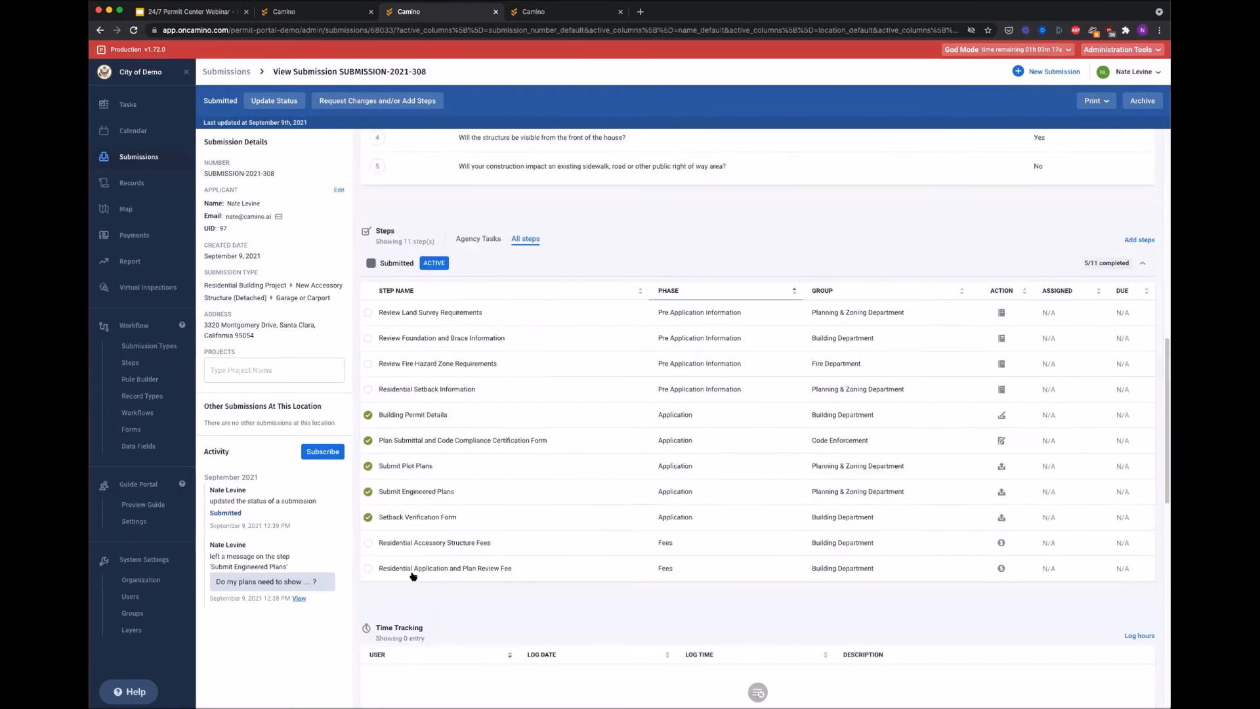
scroll(413, 573, up, 1)
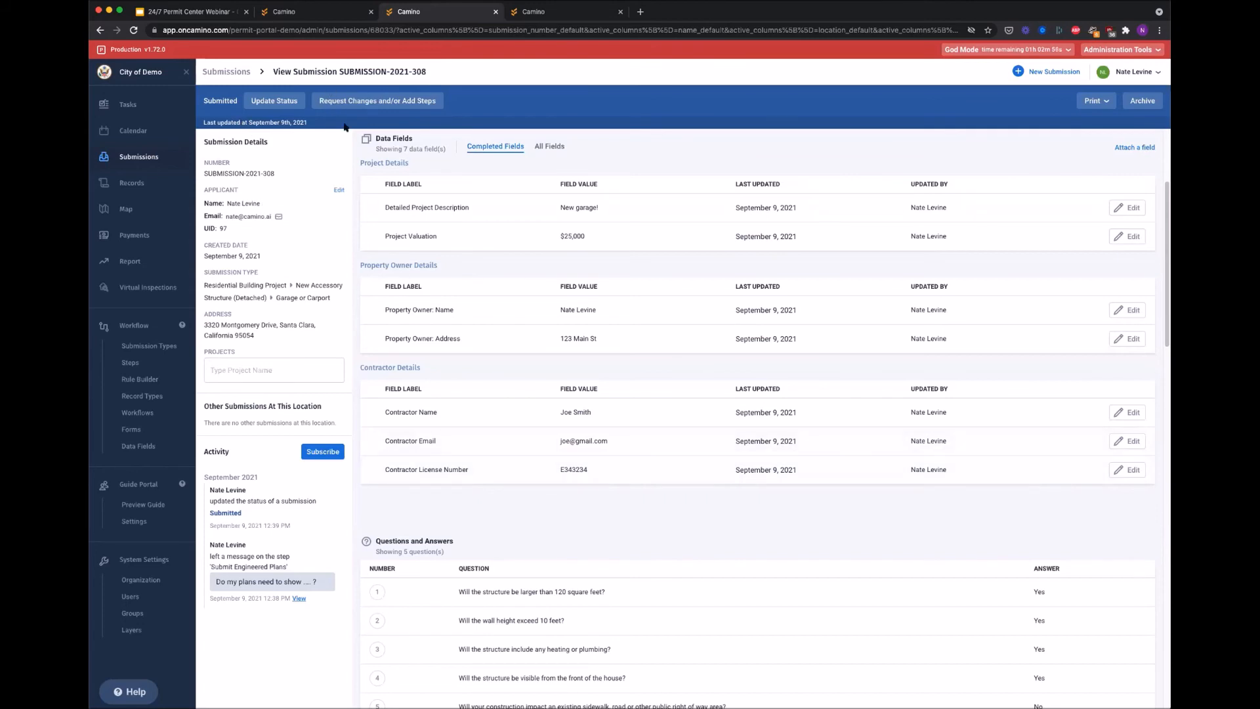
Step: Start a change request and mark Submit Plot Plans and Submit Engineered Plans as needing changes
click(356, 101)
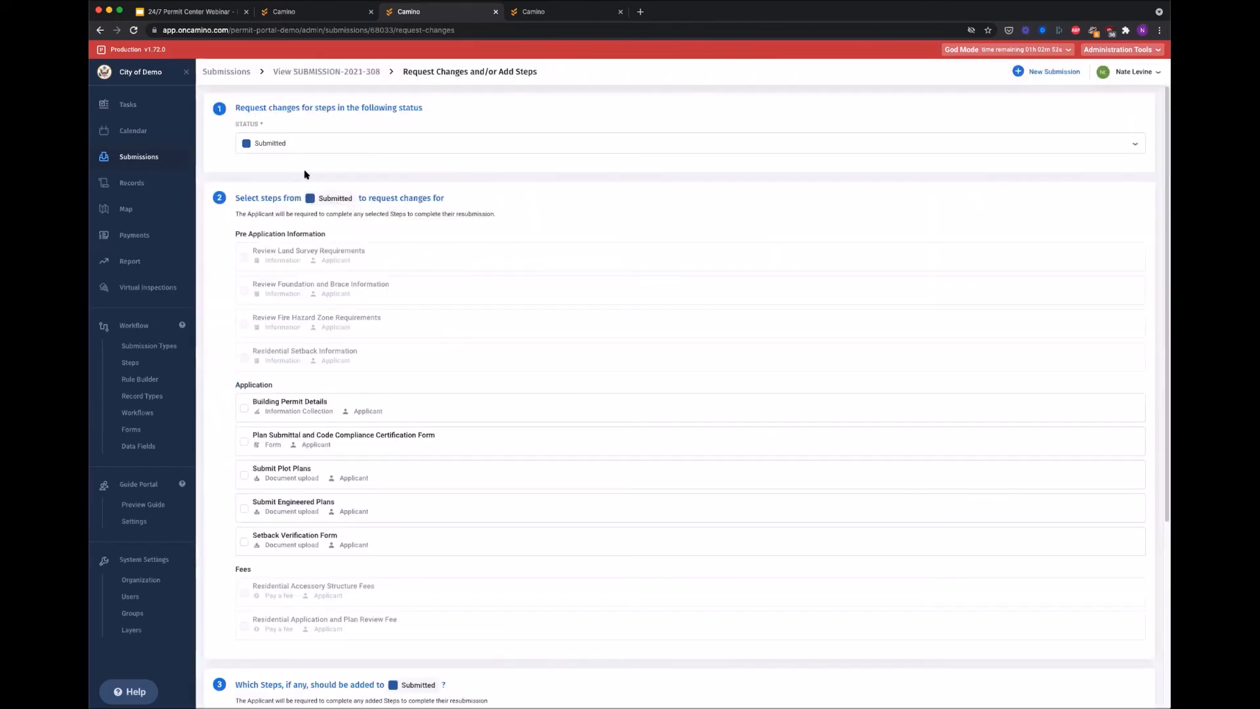
scroll(313, 394, down, 1)
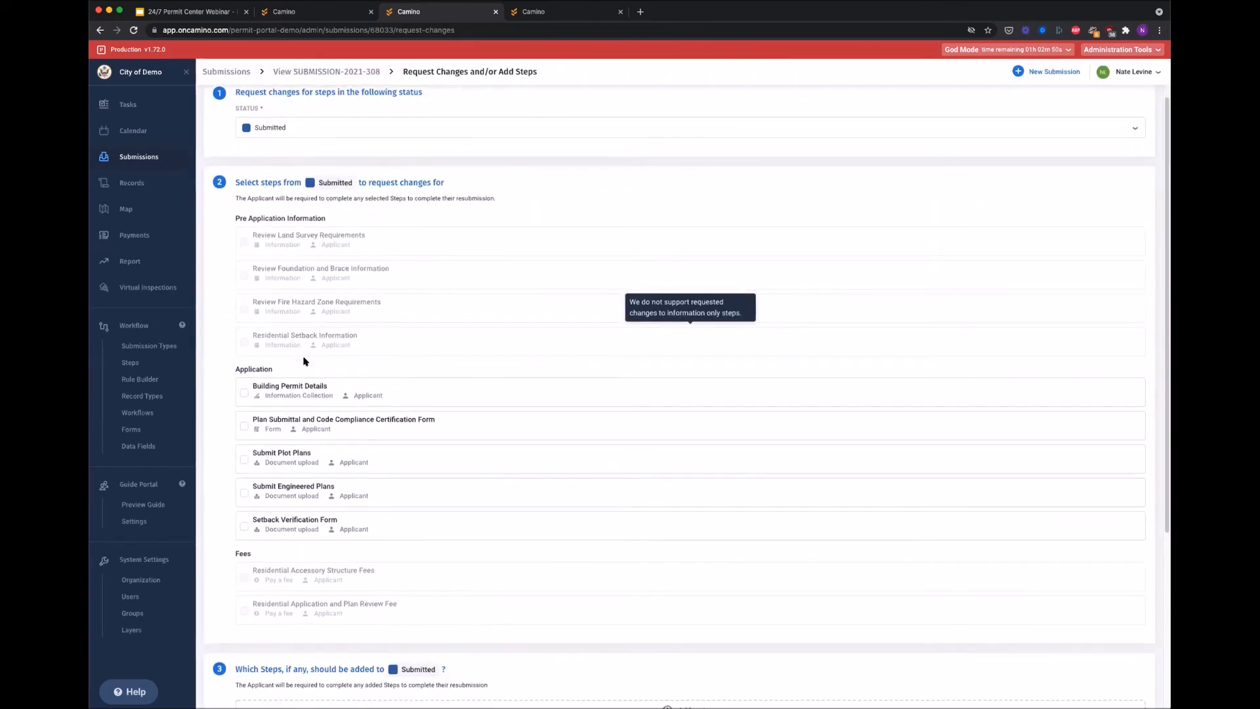
click(328, 457)
scroll(329, 455, down, 2)
click(308, 477)
Step: Note on Submit Plot Plans: "They're missing your fence line."
click(322, 409)
scroll(328, 385, down, 1)
text(They)
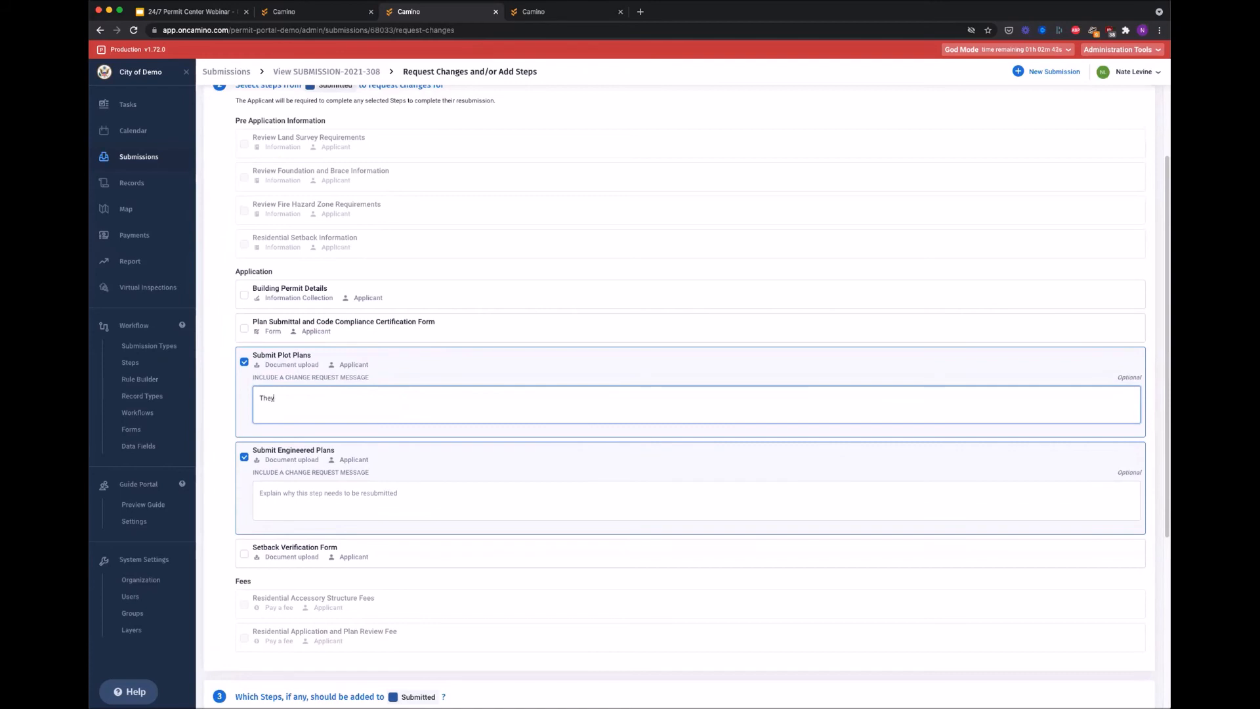
text('re missing your fence line.)
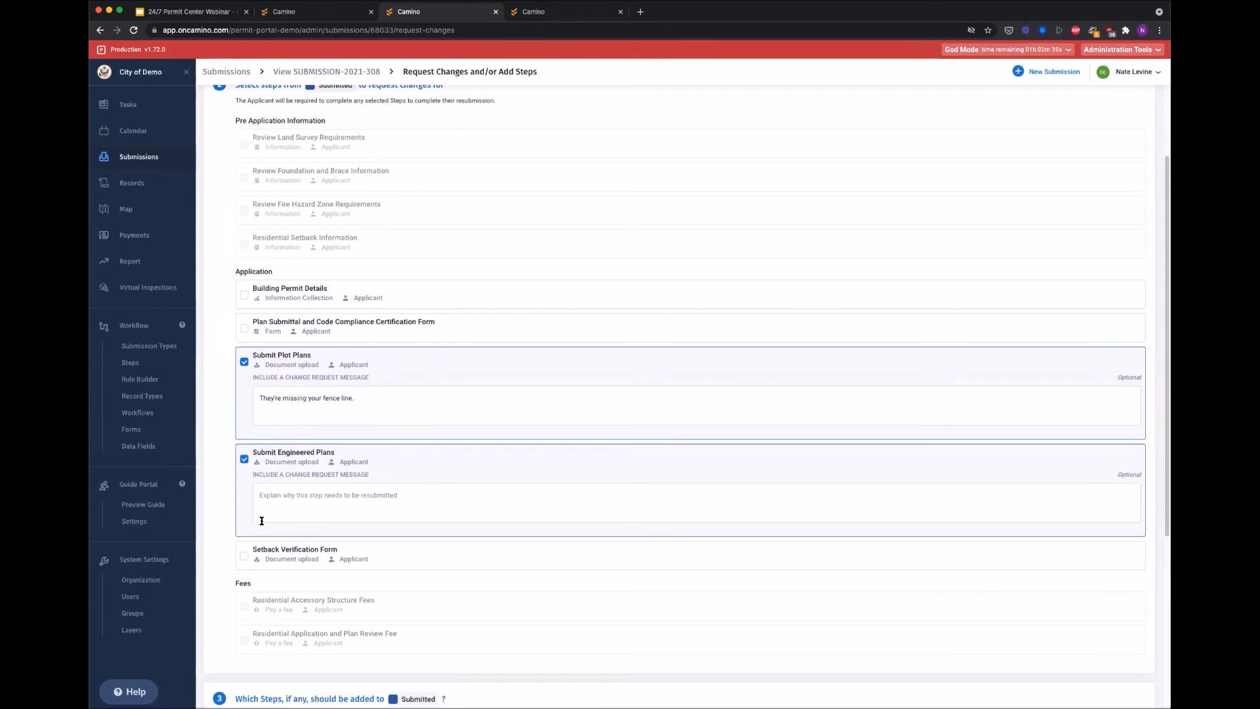
Step: Note on Submit Engineered Plans: "These are missing the foundation."
click(261, 521)
text(These are missing the fondationl.)
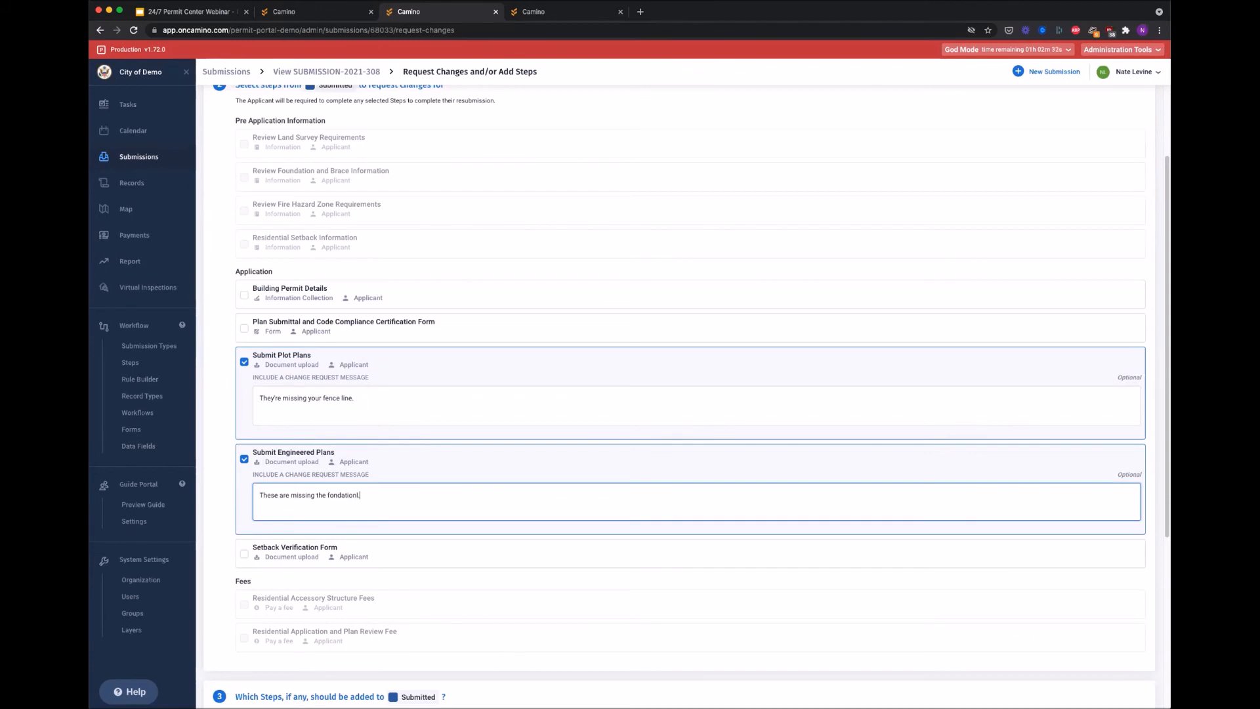
key(BackSpace)
key(BackSpace)
text(undatino)
key(BackSpace)
key(BackSpace)
text(on)
scroll(617, 203, down, 3)
scroll(492, 525, down, 1)
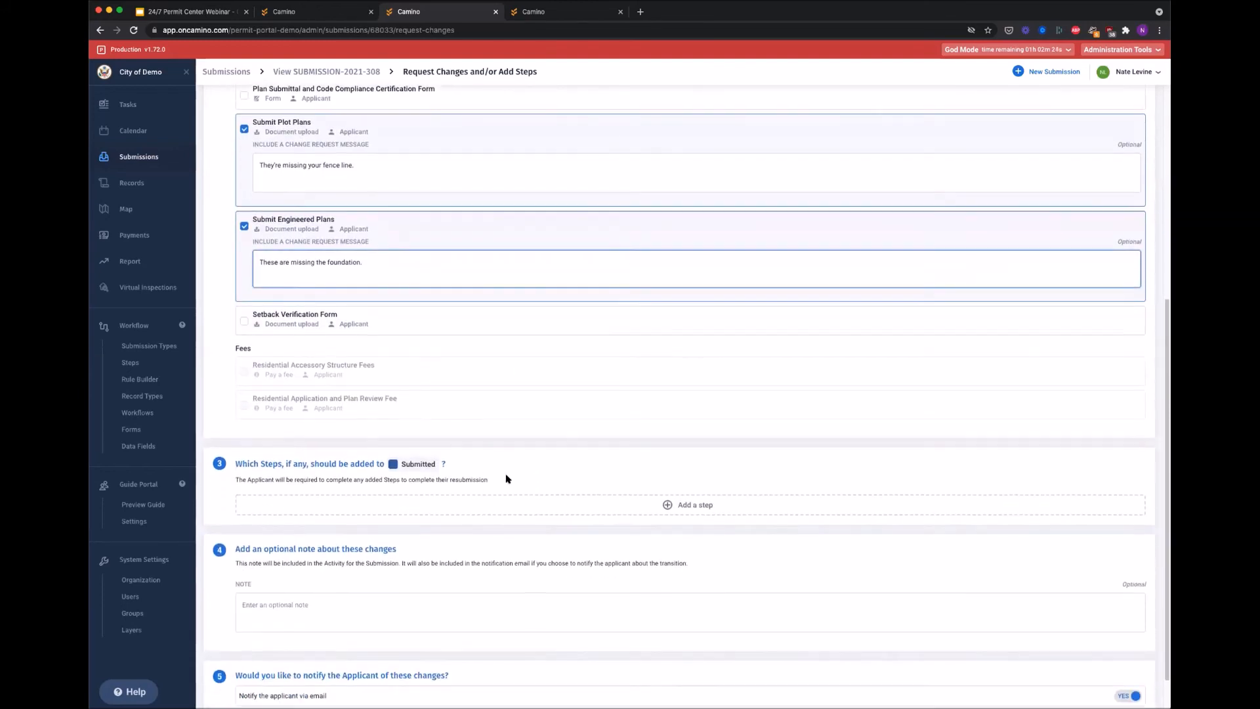
Step: Add the Obtain Well Permit step from the Application phase to the change request
scroll(499, 457, down, 1)
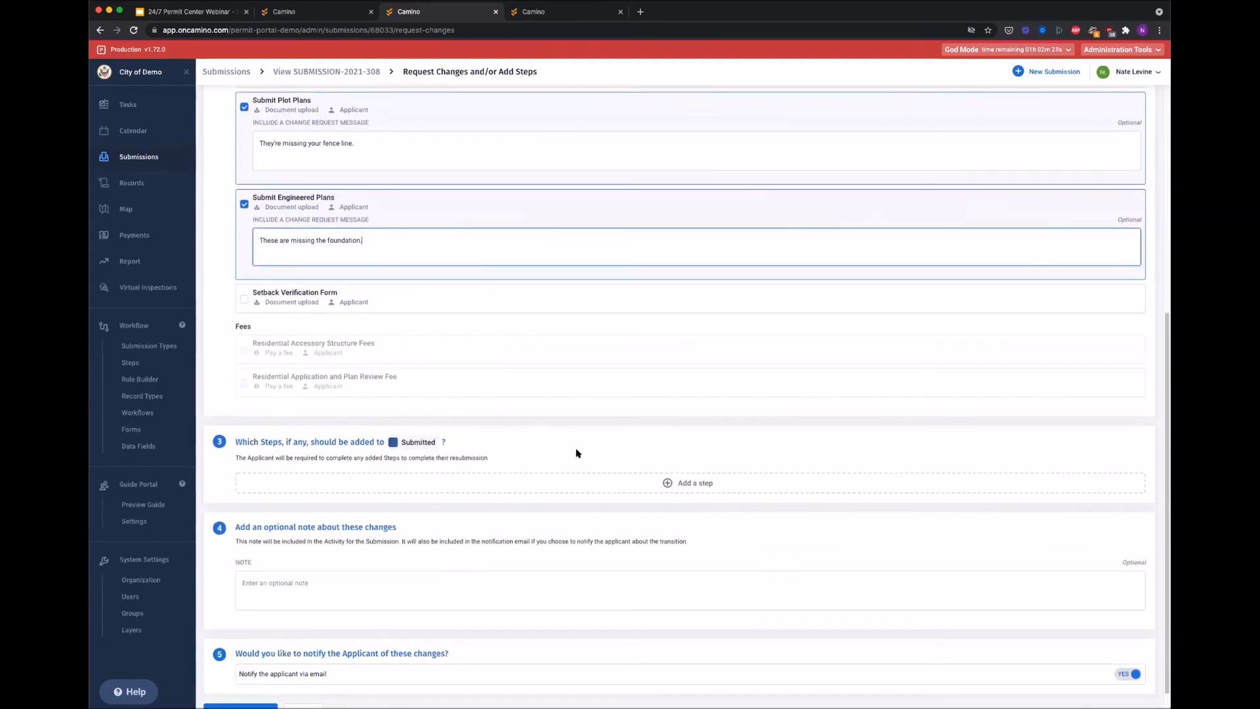
click(571, 486)
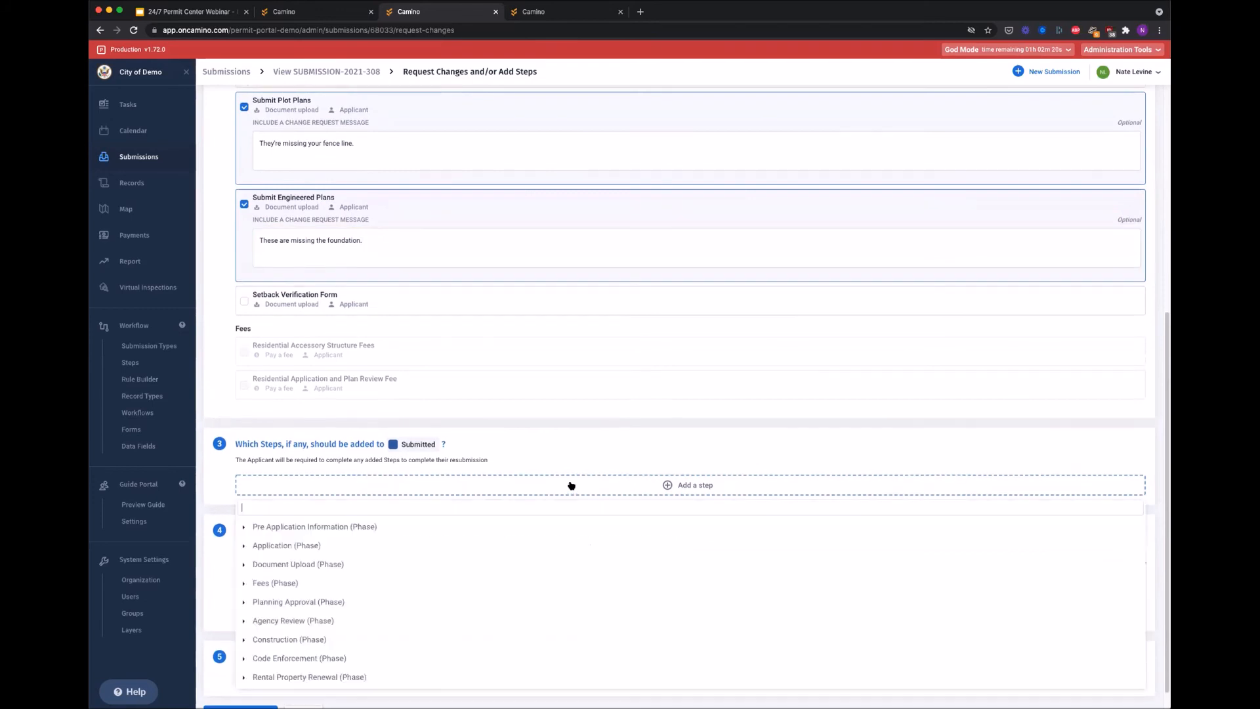
scroll(382, 465, down, 1)
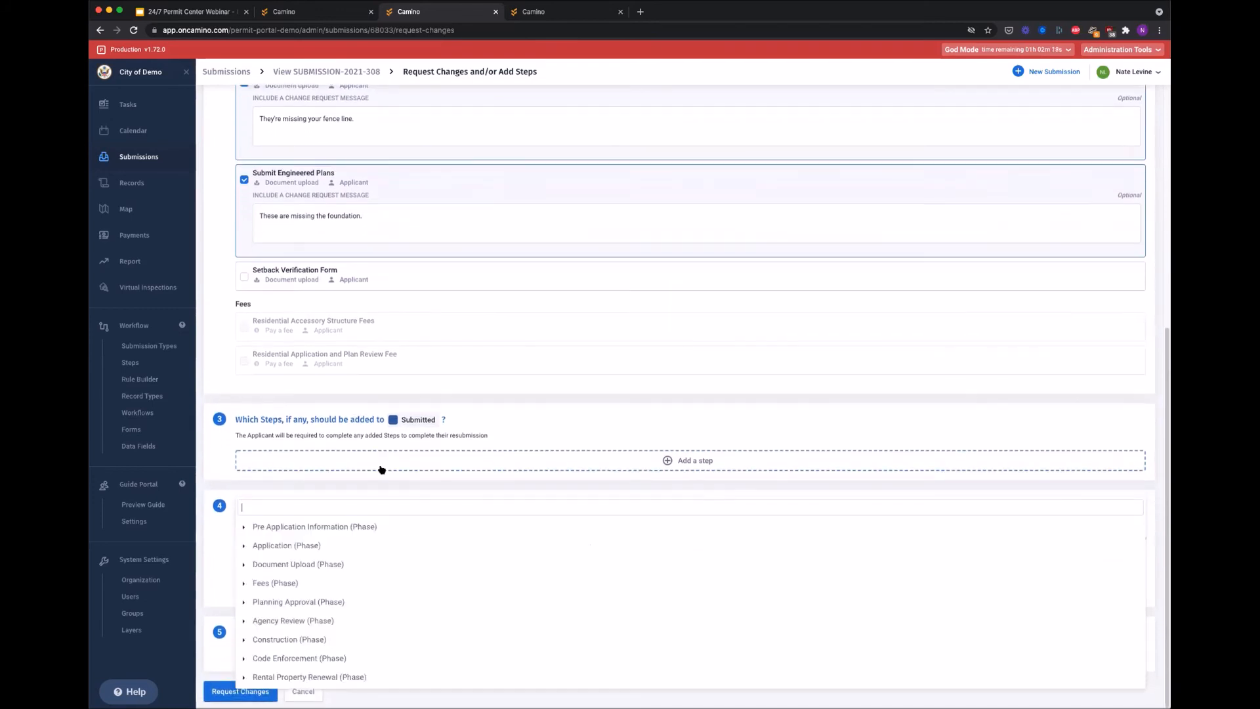
click(244, 546)
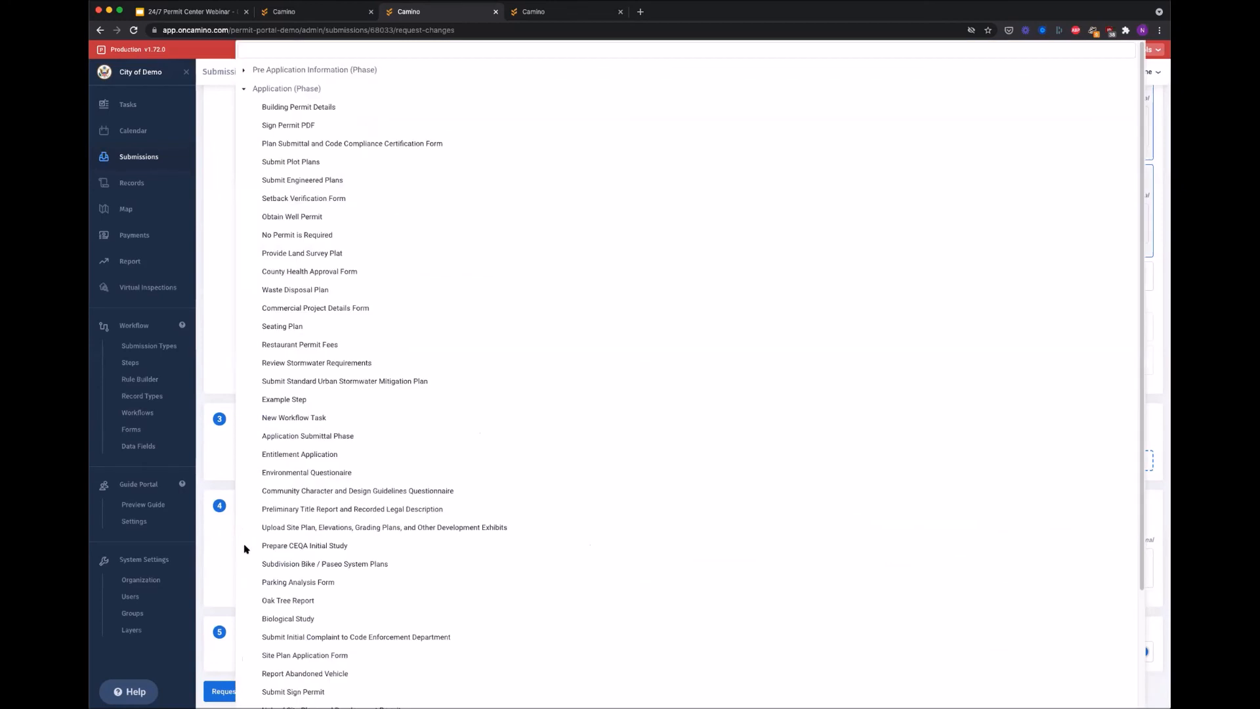
click(301, 213)
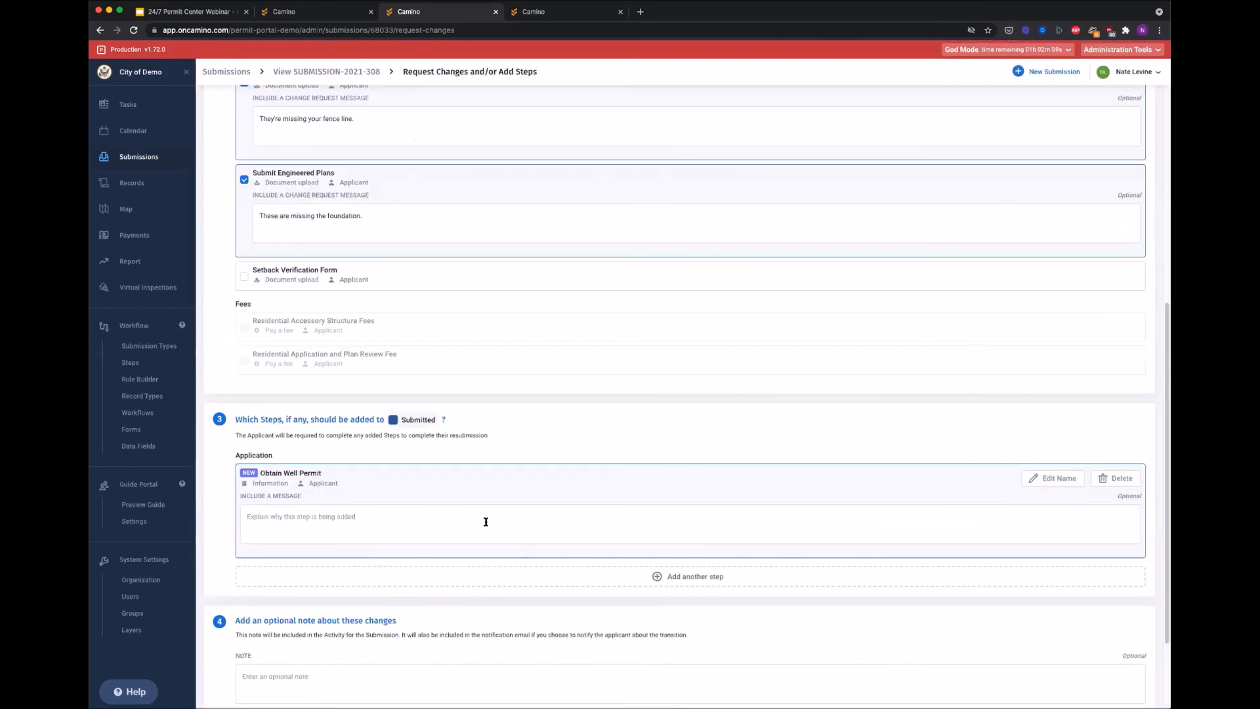
Step: Submit the change request so SUBMISSION-2021-308 becomes Submitted (Changes Requested)
scroll(439, 417, down, 3)
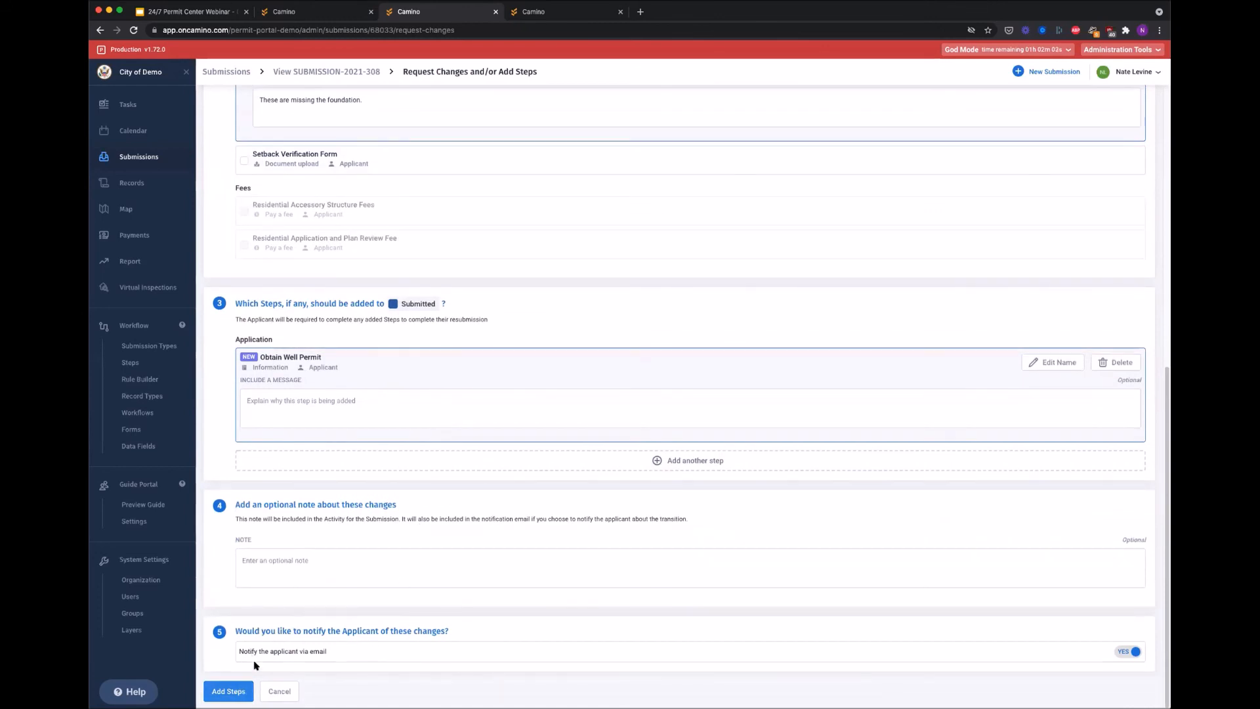
drag(266, 635, 293, 652)
click(292, 653)
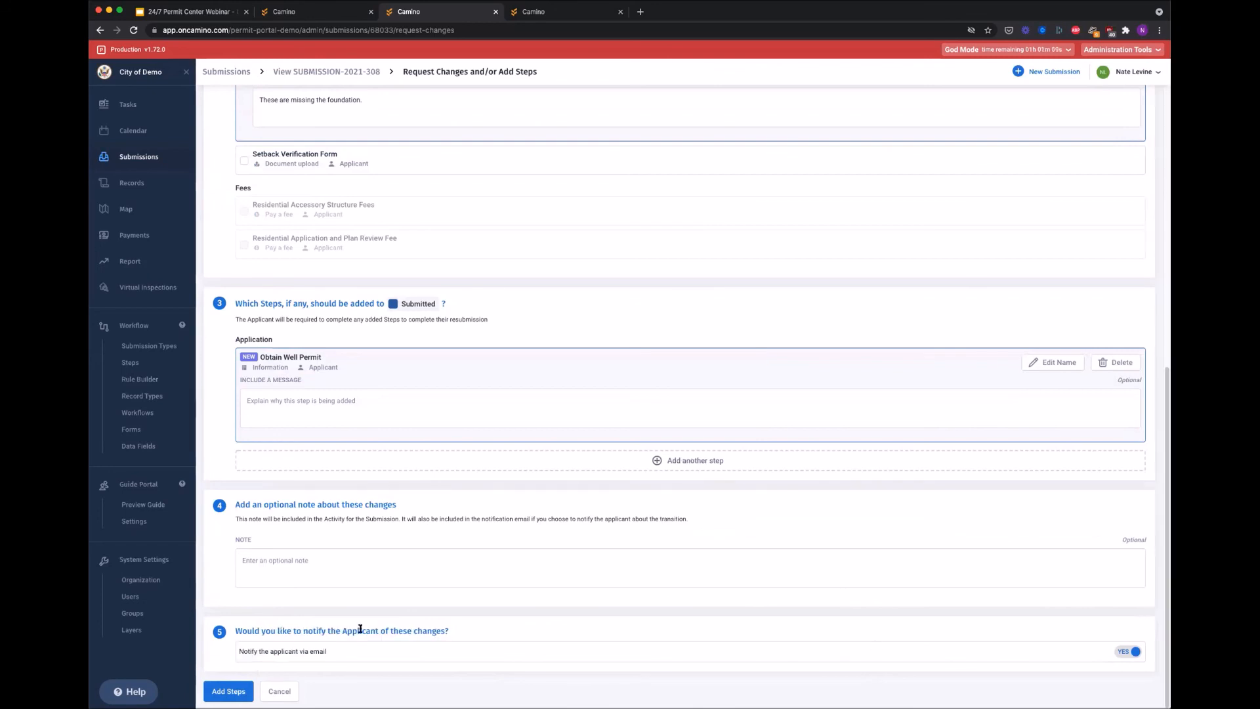
click(216, 689)
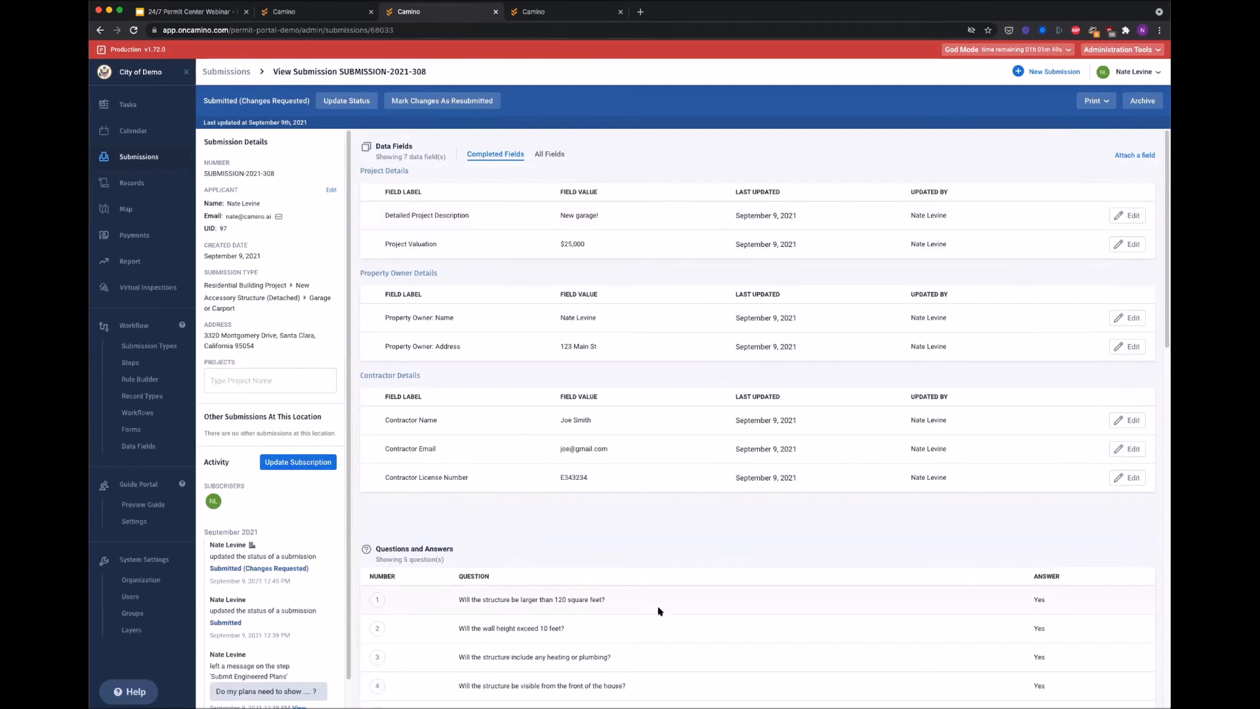
scroll(659, 611, down, 1)
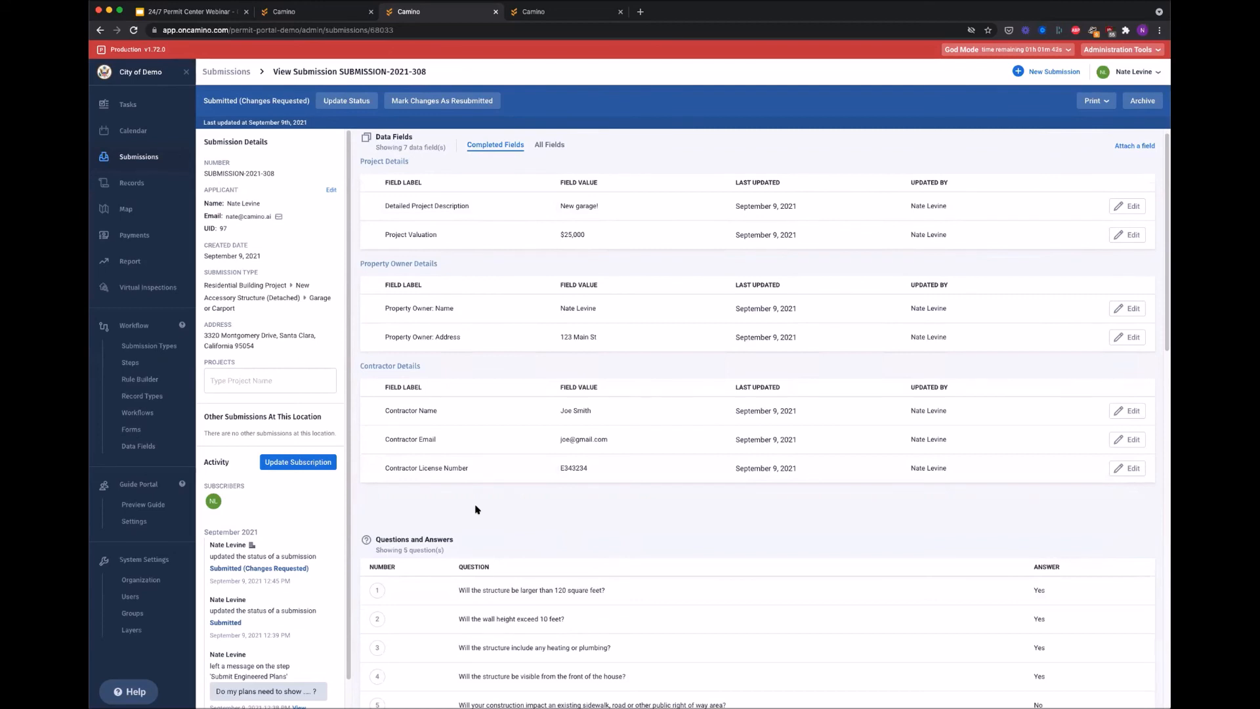
scroll(417, 522, down, 2)
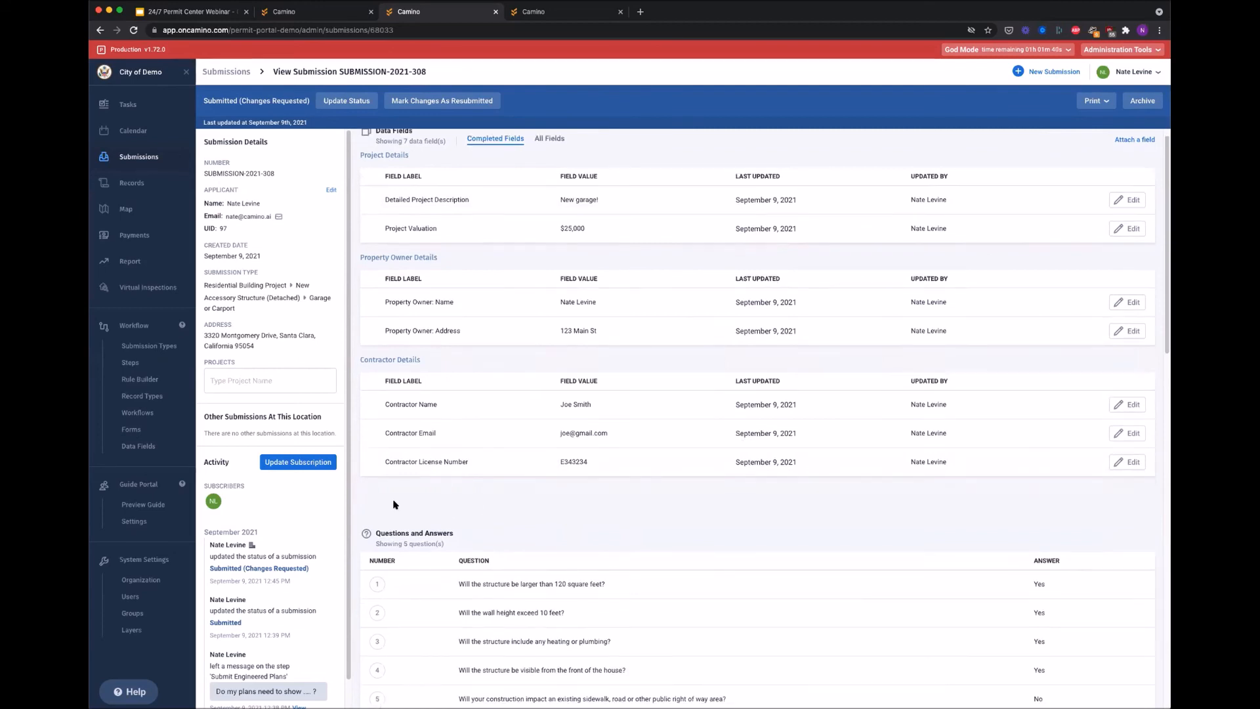
scroll(328, 489, down, 2)
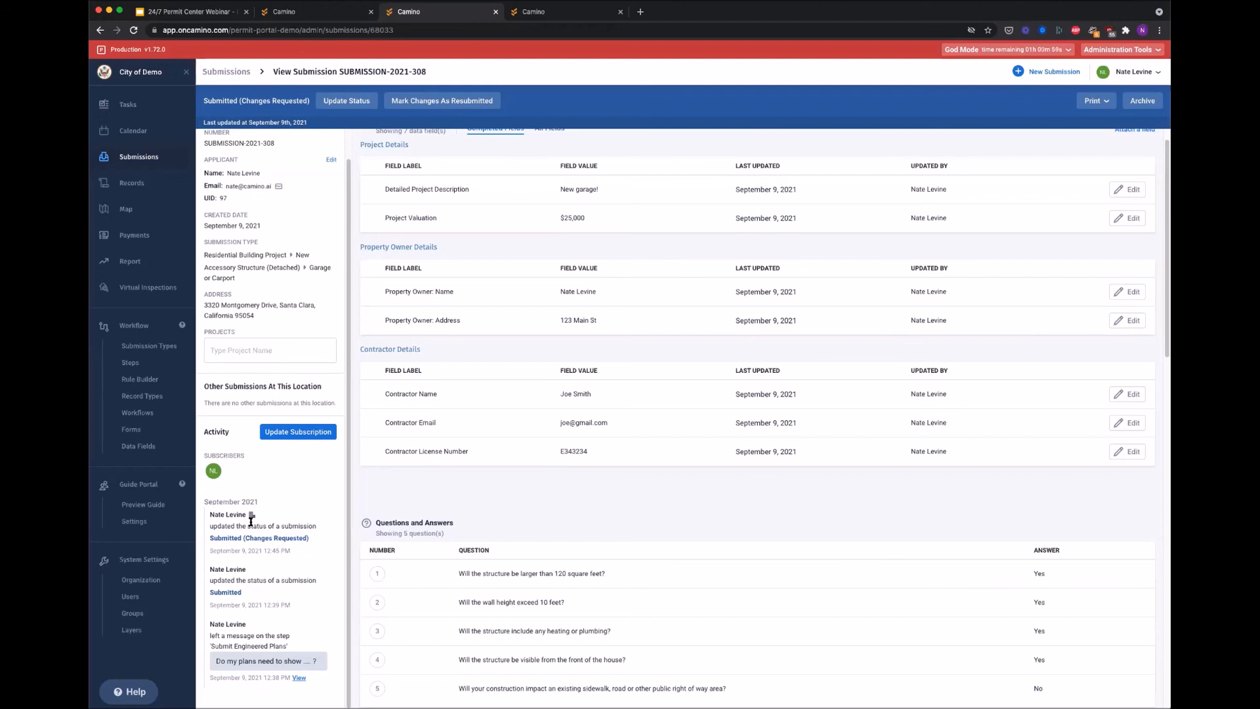
click(124, 263)
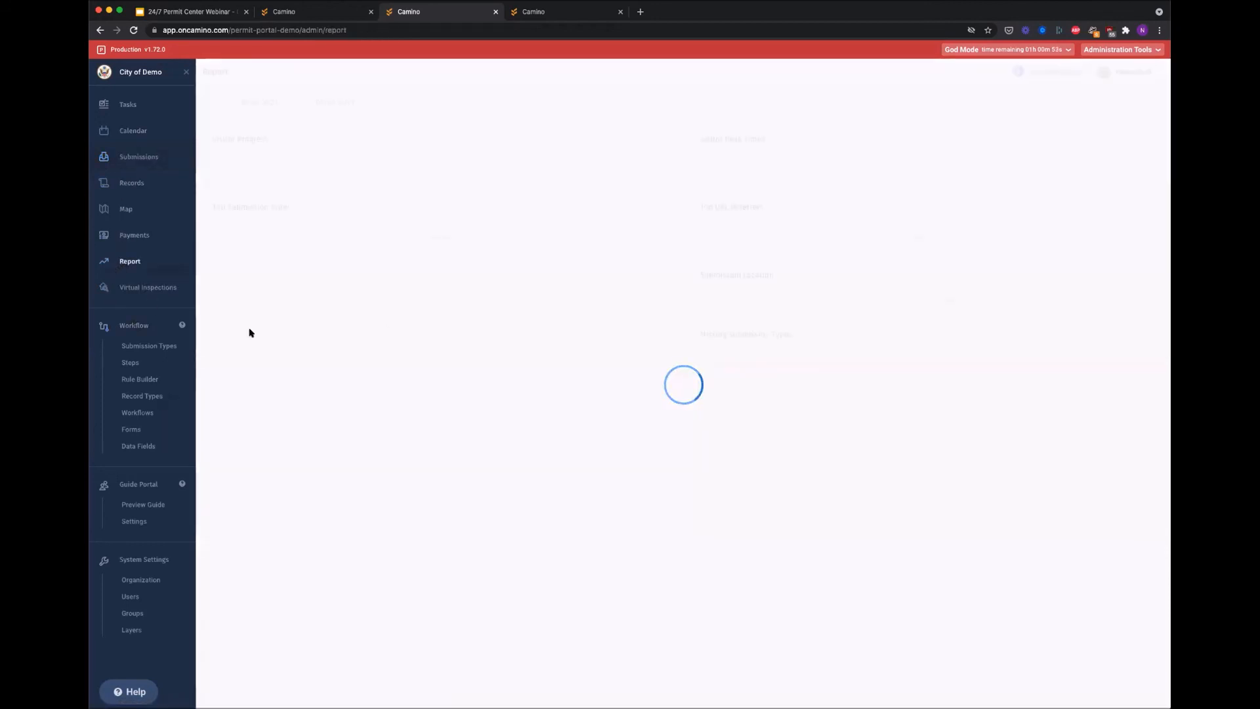
click(129, 214)
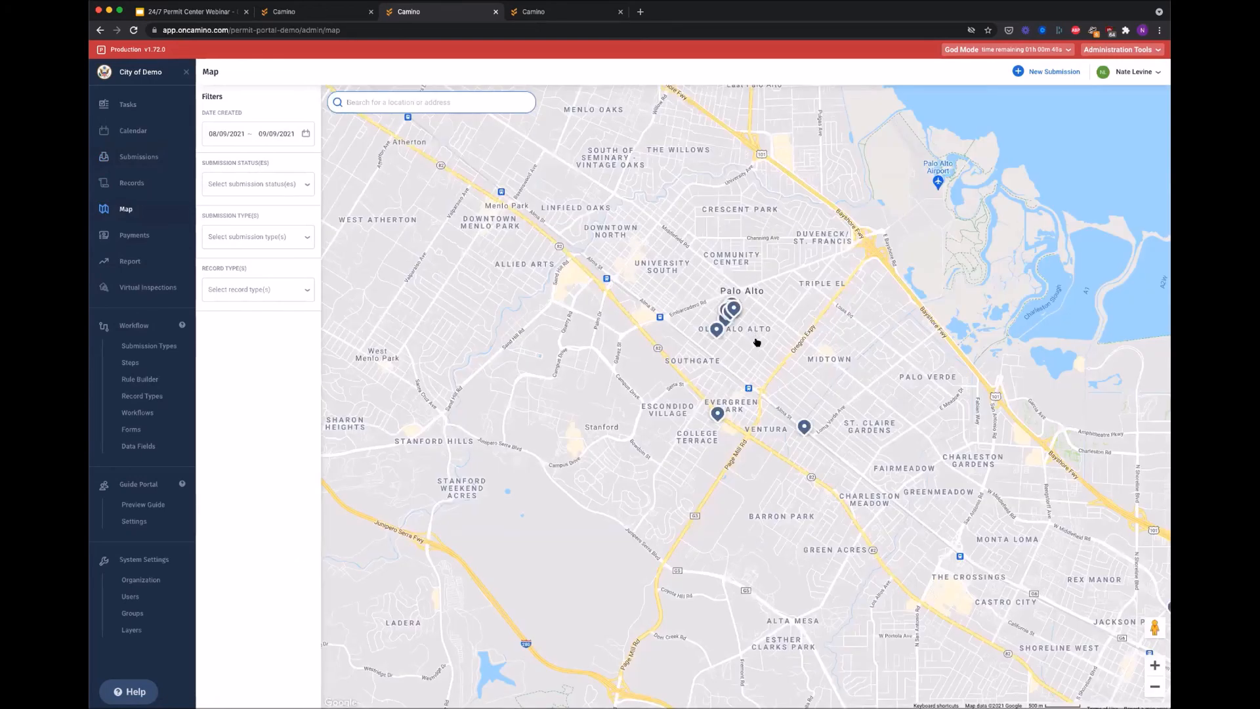
scroll(738, 348, up, 3)
click(738, 359)
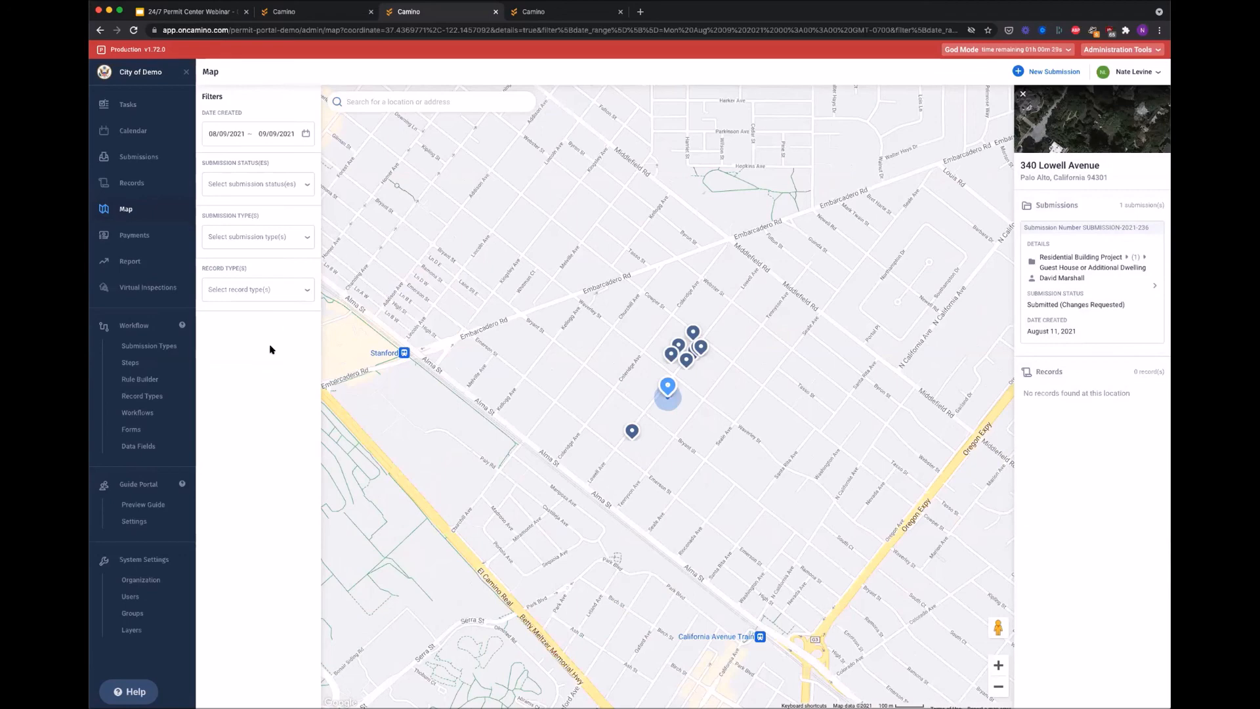
click(141, 380)
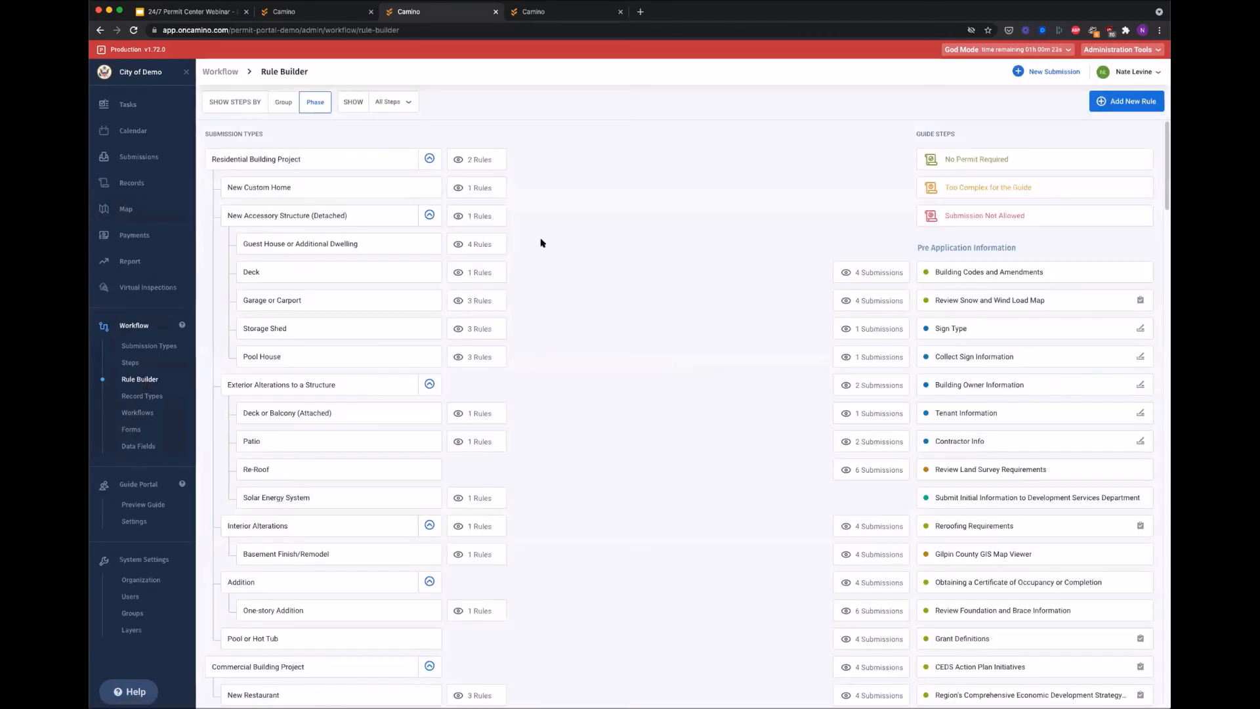
Step: Display the four rules for the Guest House or Additional Dwelling submission type
click(473, 245)
mouse_move(653, 390)
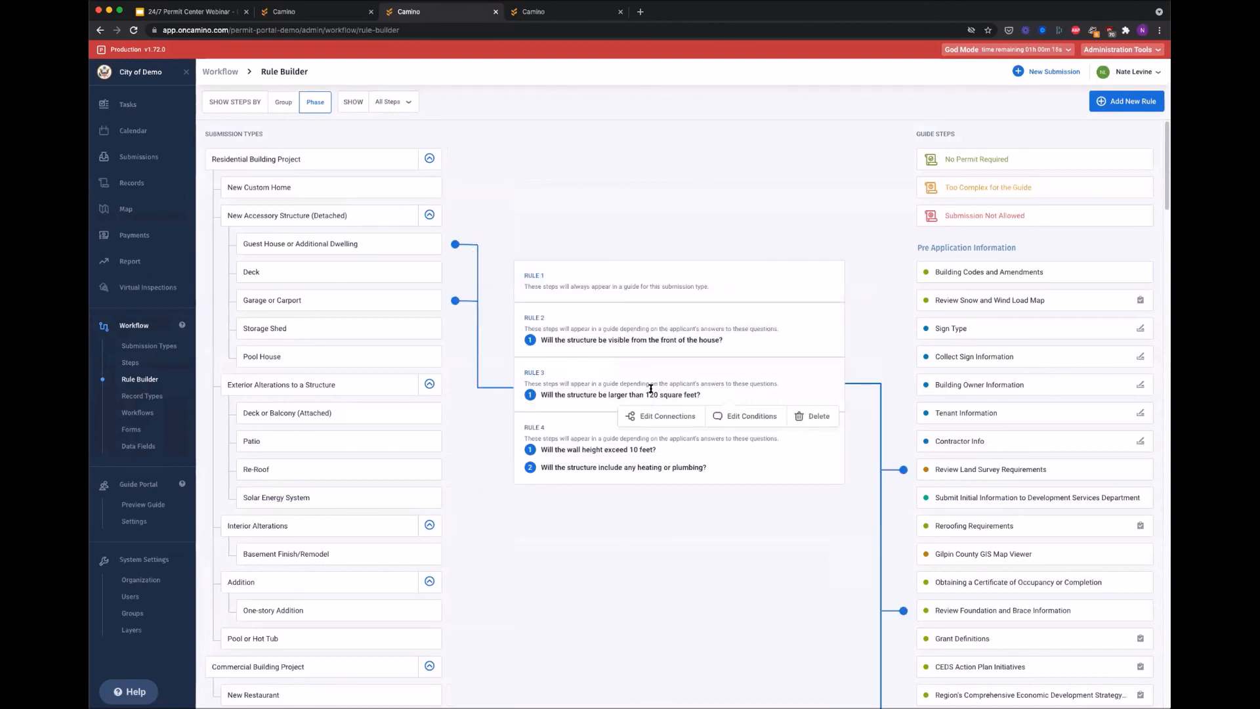